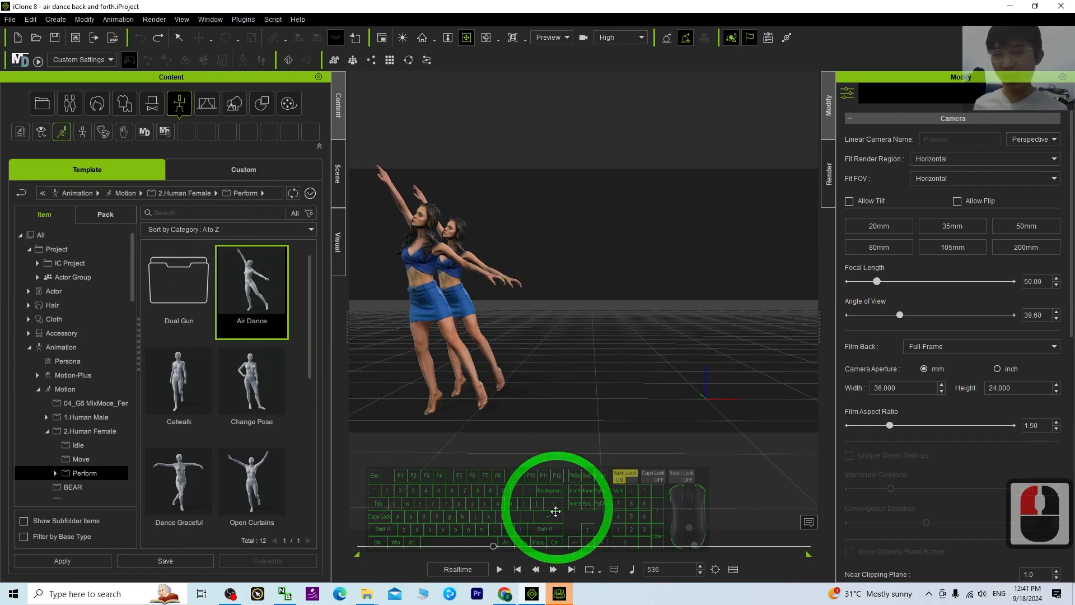
Step: Scrub through the Air Dance project's timeline and examine how the two dancing characters move at different frames
drag(496, 546, 643, 544)
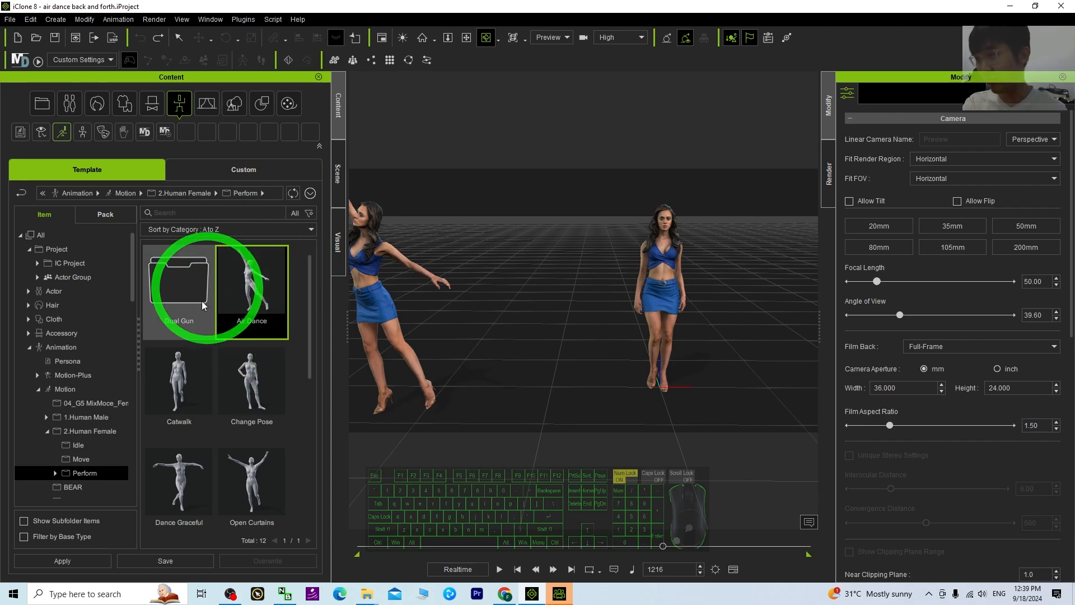
double_click(598, 364)
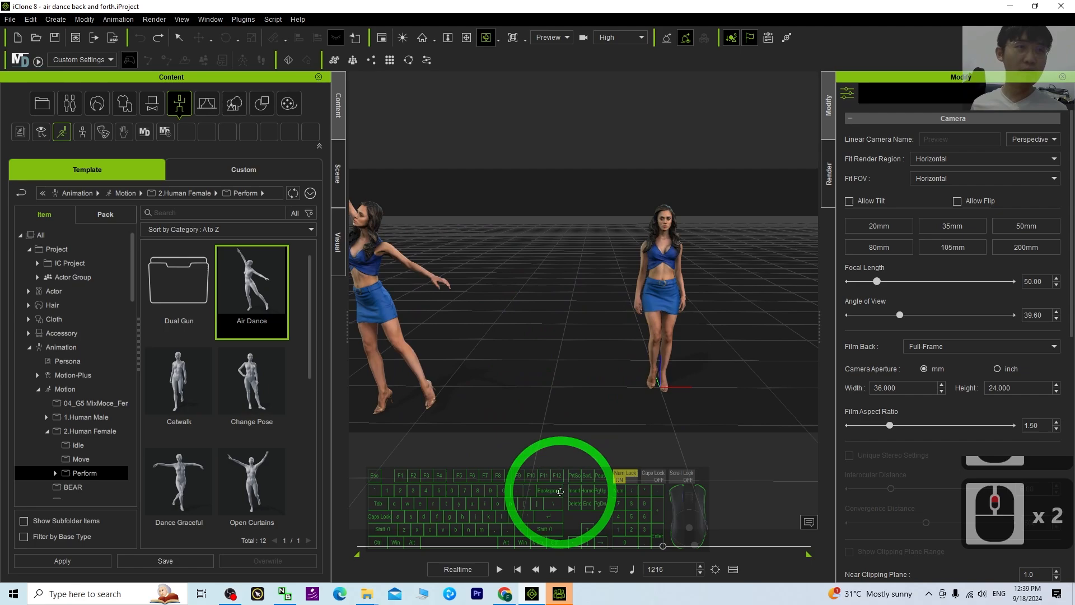
key(x)
drag(551, 380, 527, 397)
key(c)
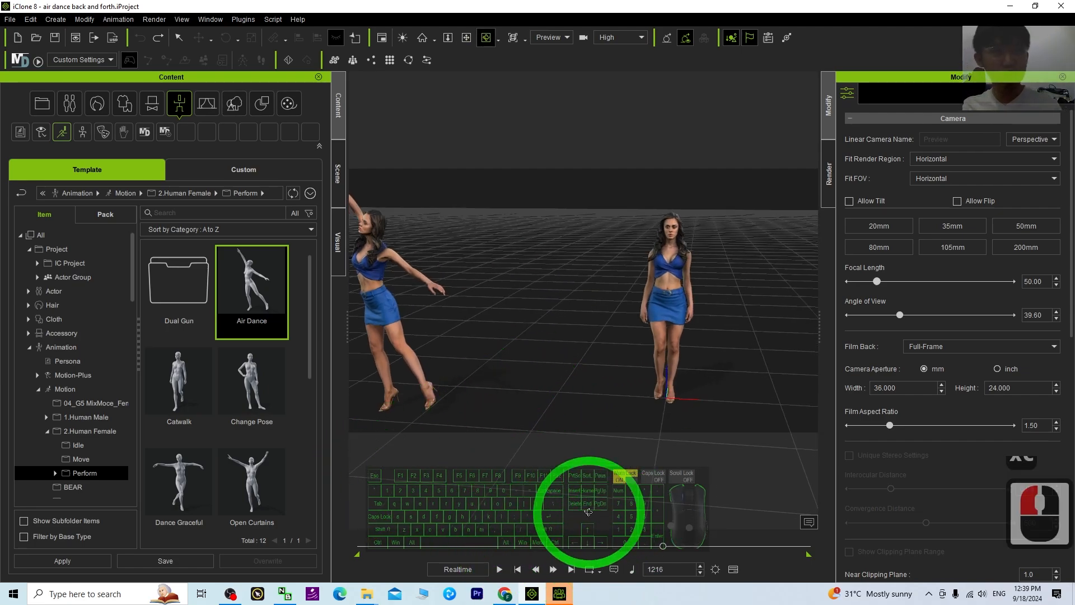
drag(662, 551, 624, 553)
drag(529, 427, 603, 414)
click(626, 566)
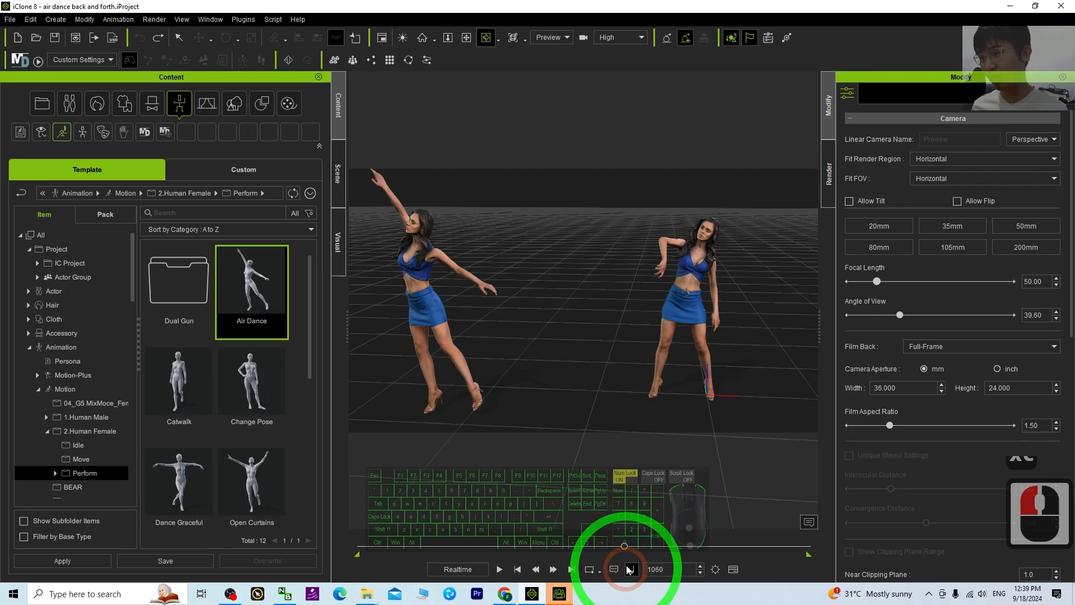
drag(624, 546, 358, 519)
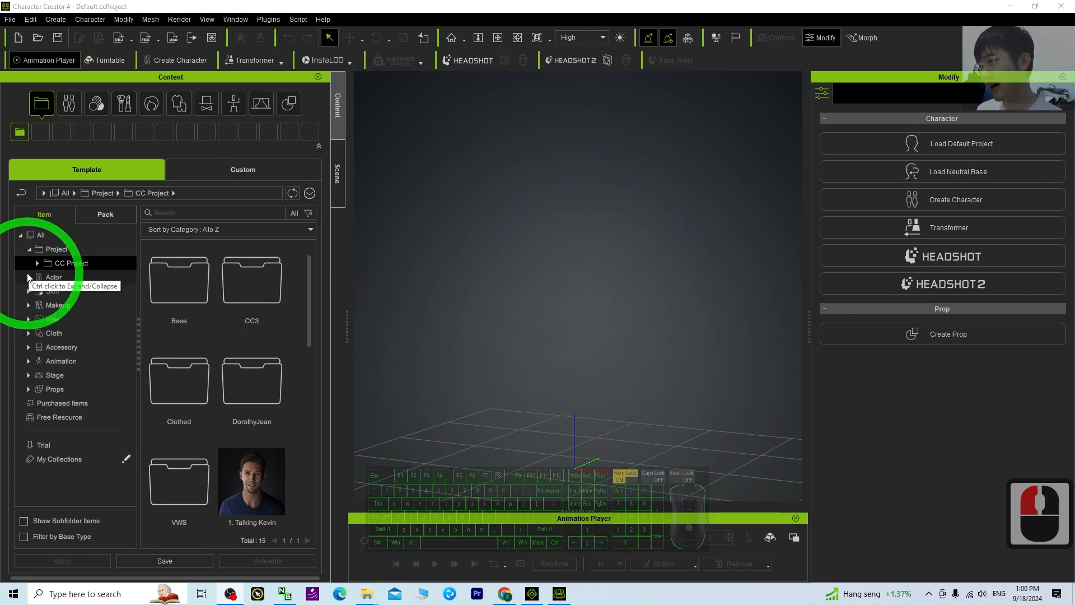
Step: In Character Creator 4, load the CC4 Camila 1 character from the Clothed folder of the Actor character library
click(65, 105)
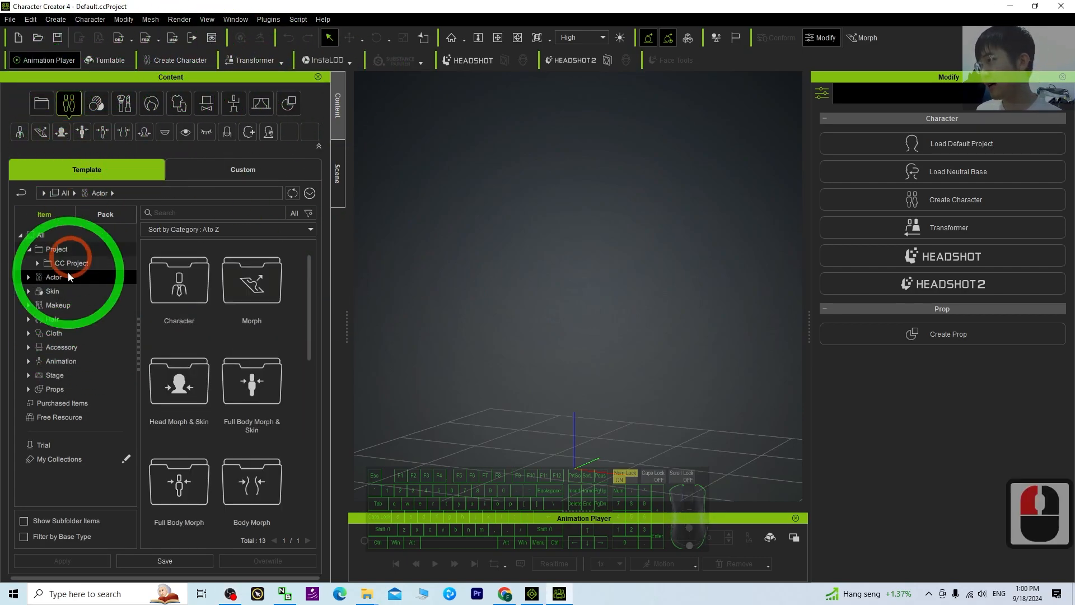
double_click(52, 277)
double_click(178, 306)
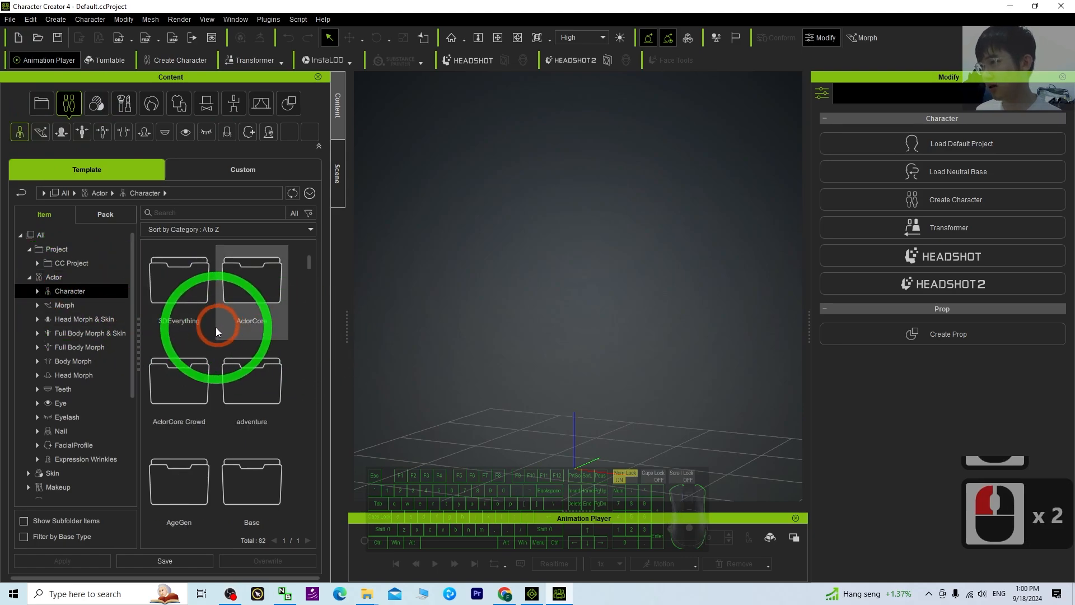
click(37, 292)
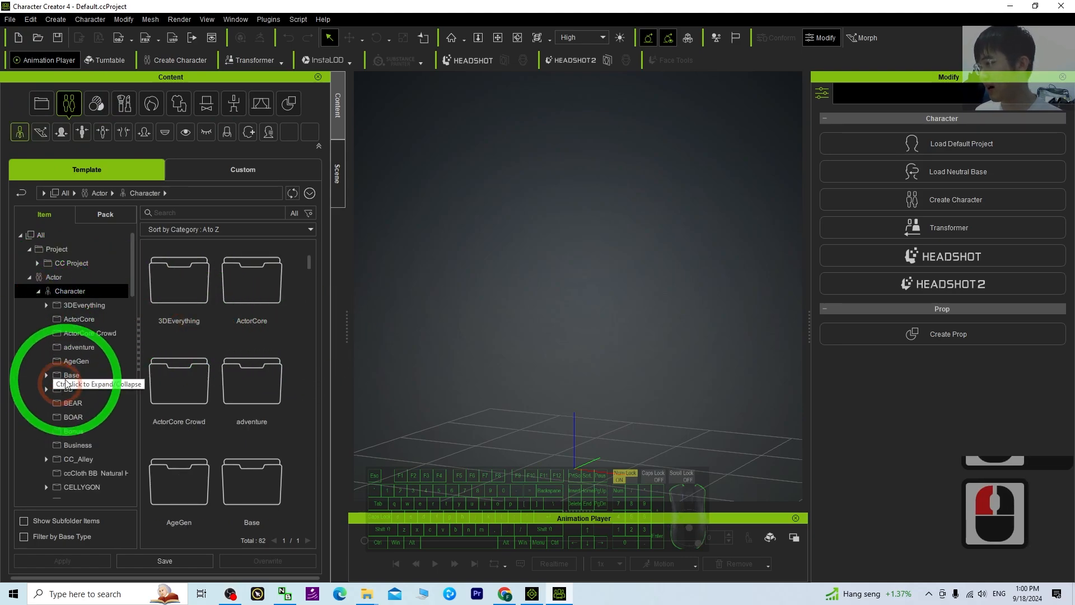
scroll(91, 330, down, 8)
click(79, 412)
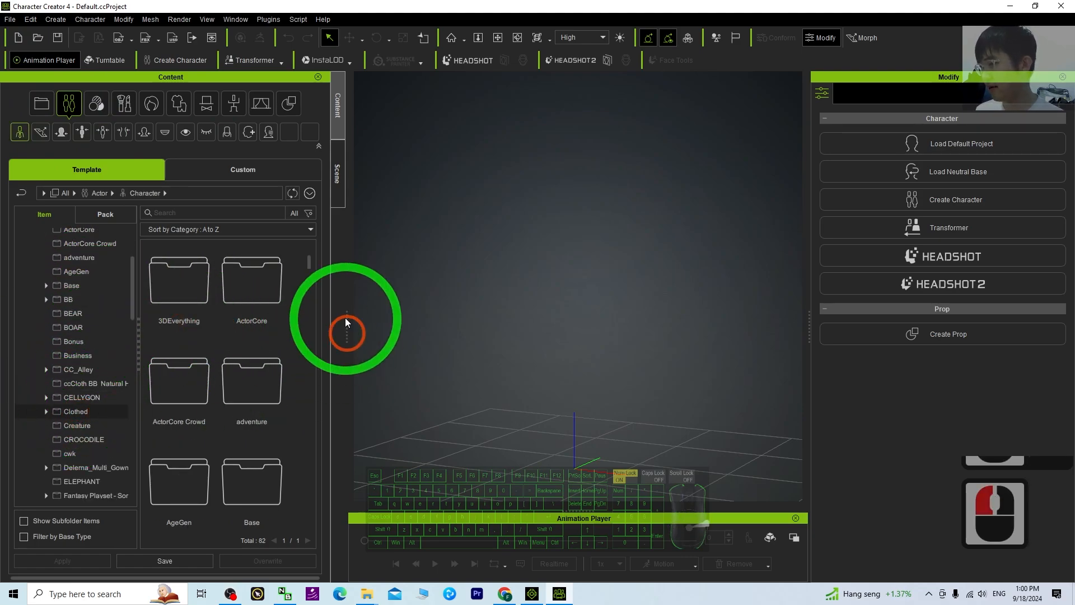
double_click(240, 275)
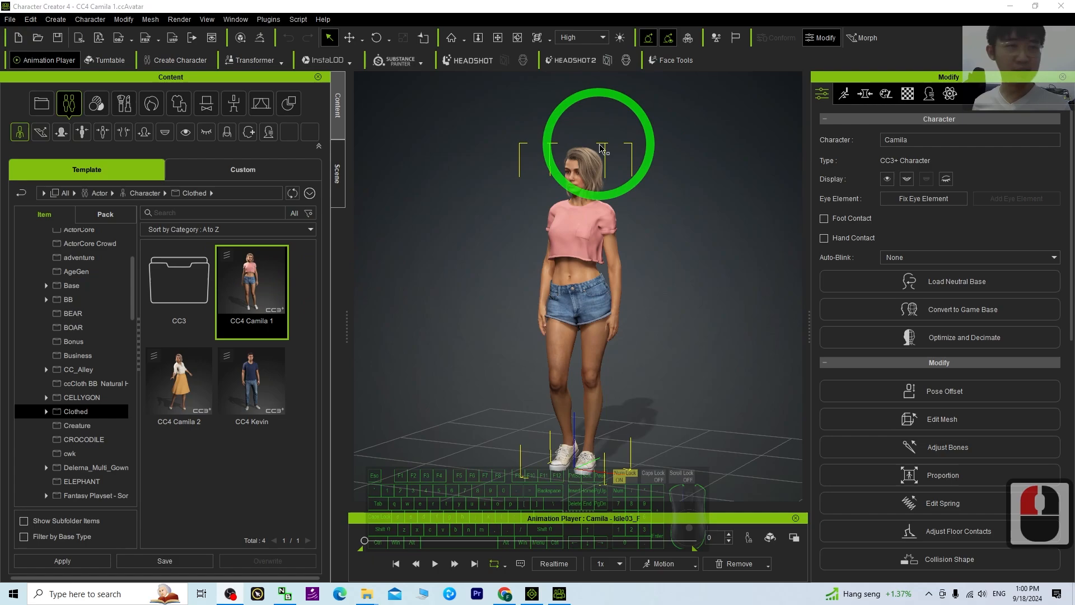
Step: Delete the character's pink top, denim shorts and canvas shoes
double_click(591, 245)
key(Delete)
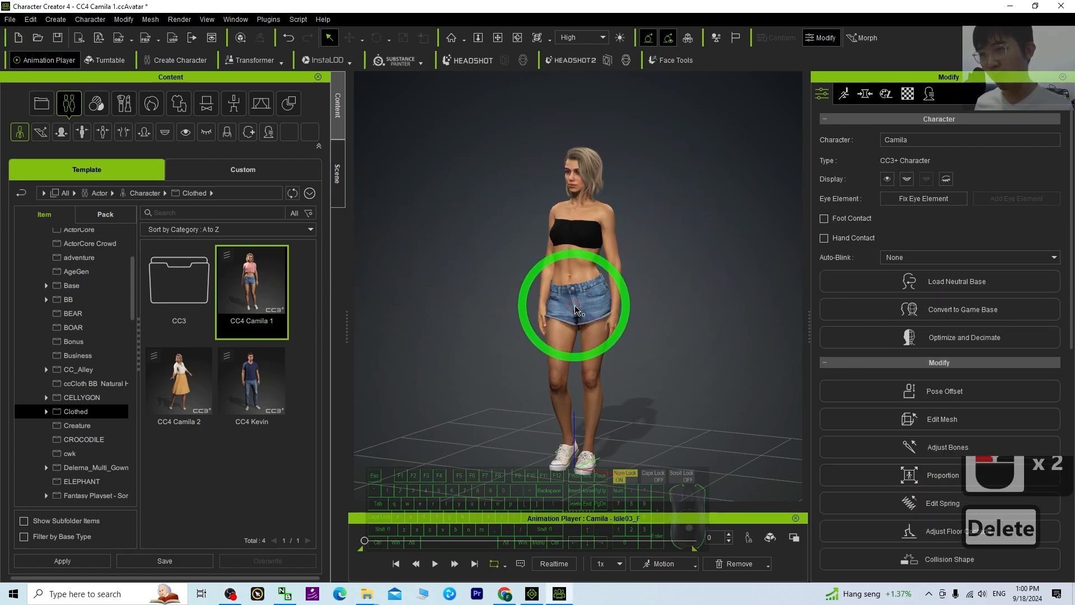
double_click(577, 308)
key(Delete)
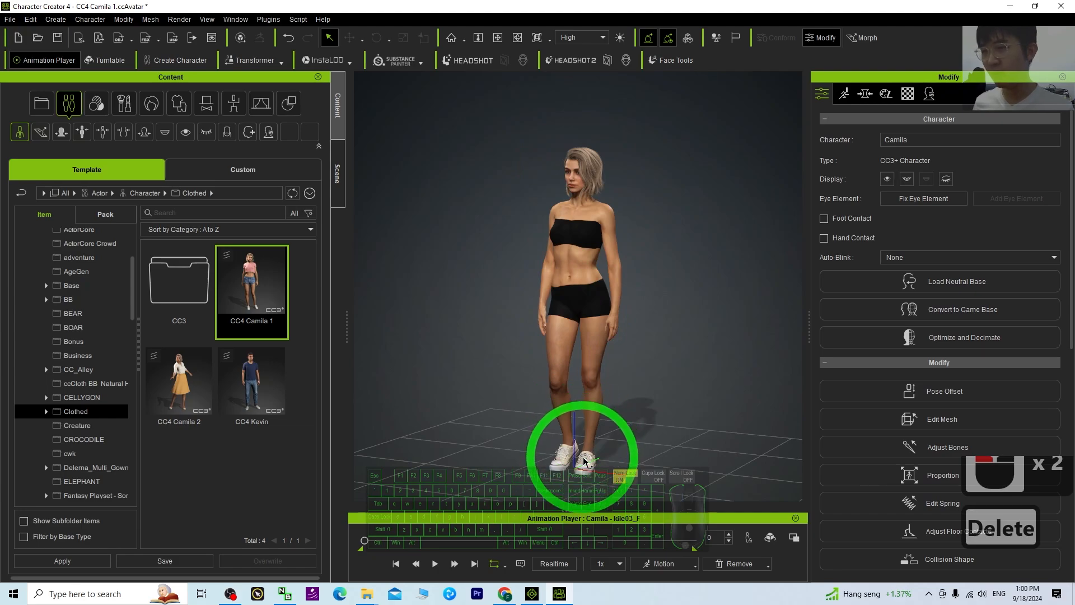
double_click(584, 460)
key(Delete)
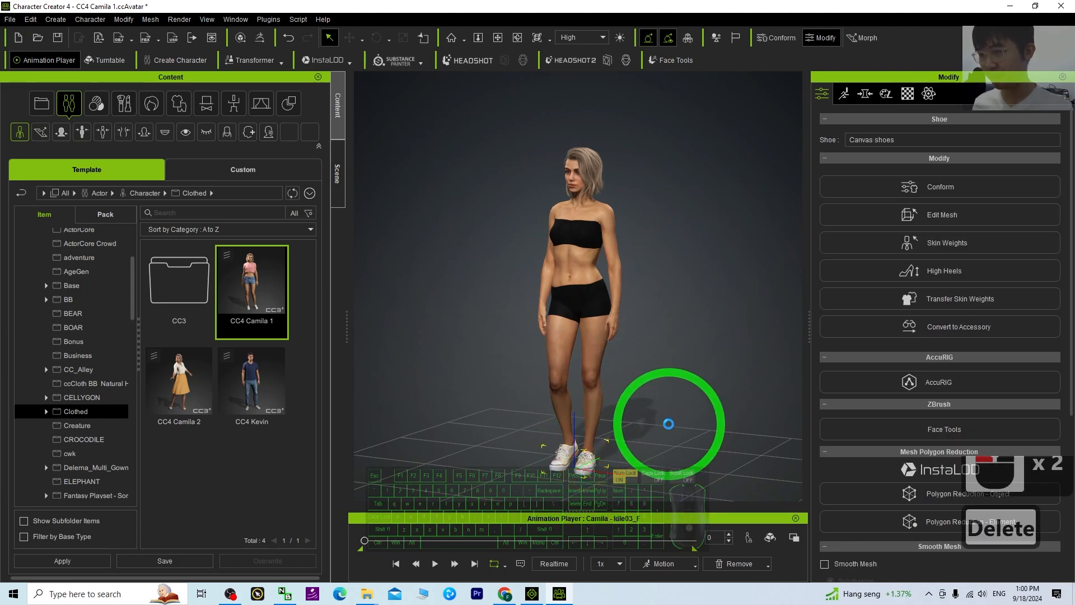
Step: Examine the character's body from the front and select the whole character
scroll(652, 406, up, 5)
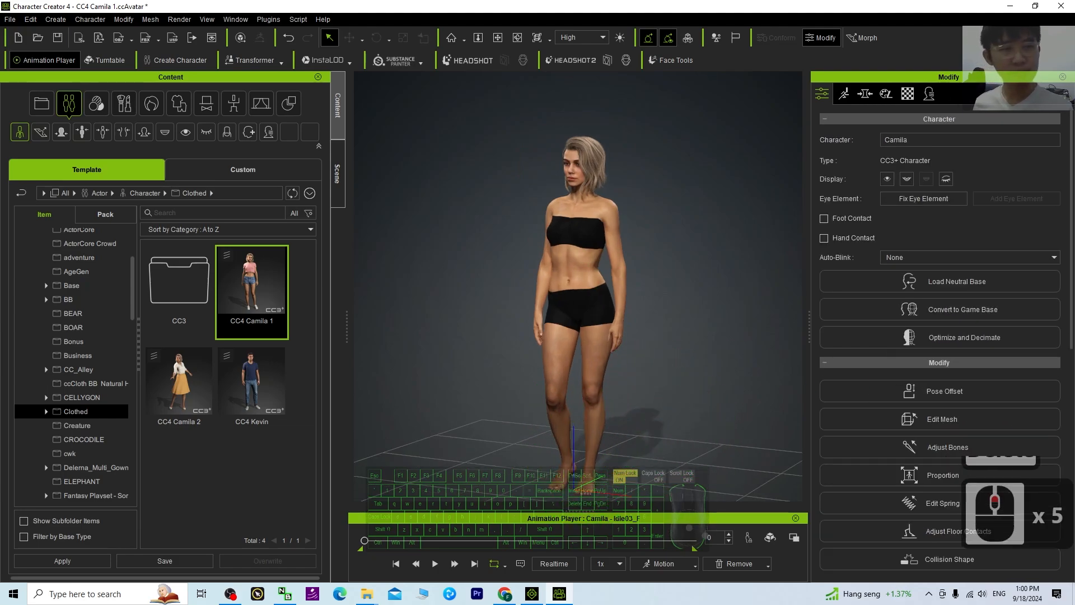
scroll(587, 296, up, 4)
key(x)
drag(542, 298, 581, 288)
key(x)
key(q)
click(562, 242)
click(555, 203)
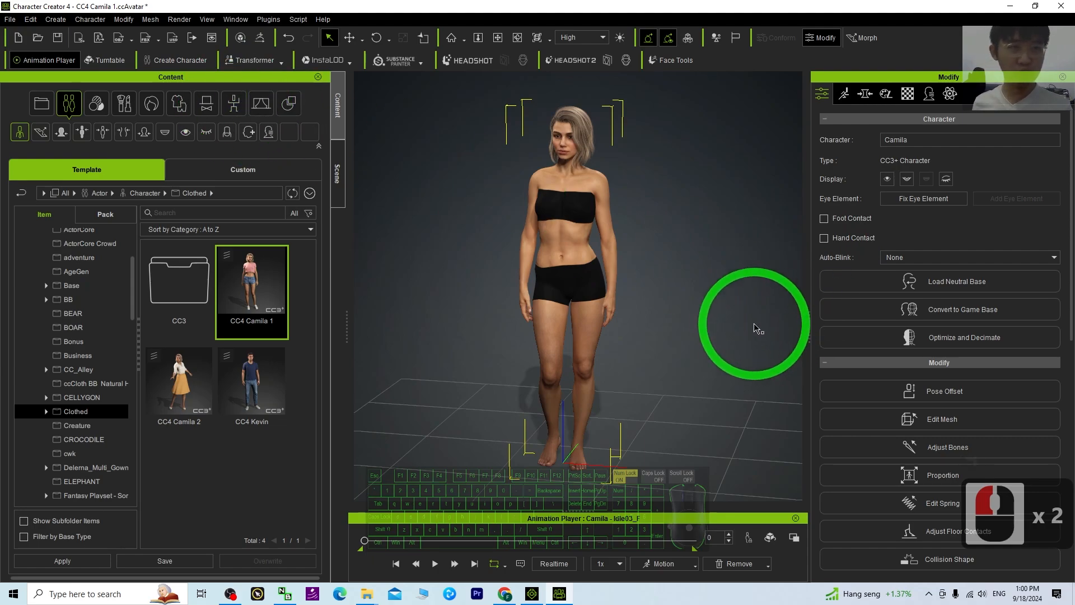
Step: Browse the animation library to the Perform motions under Motion > 2.Human Female and select Air Dance
click(234, 105)
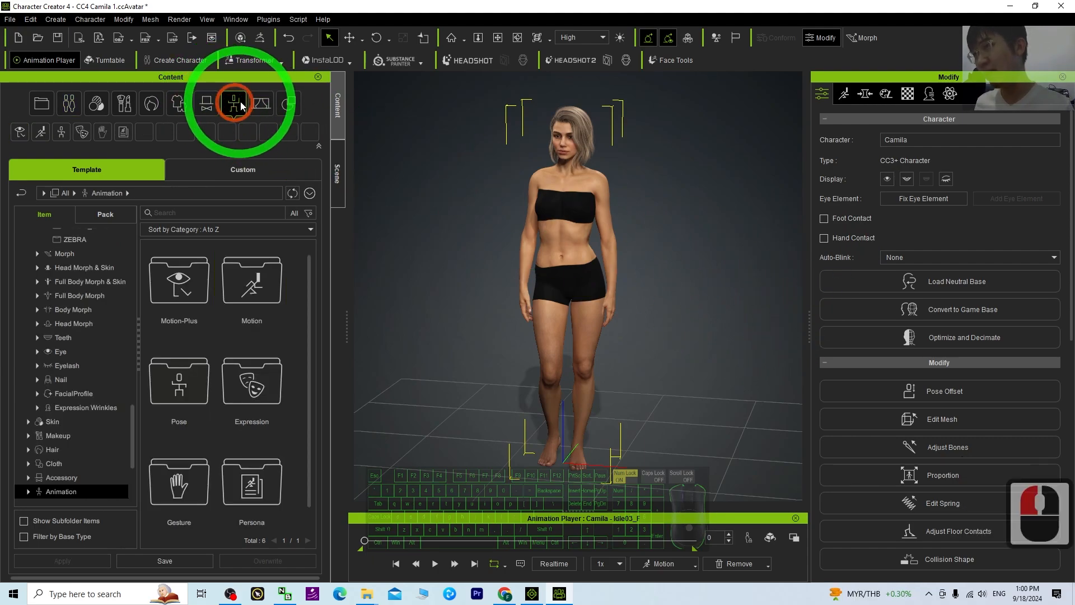
scroll(109, 442, down, 6)
scroll(61, 443, down, 3)
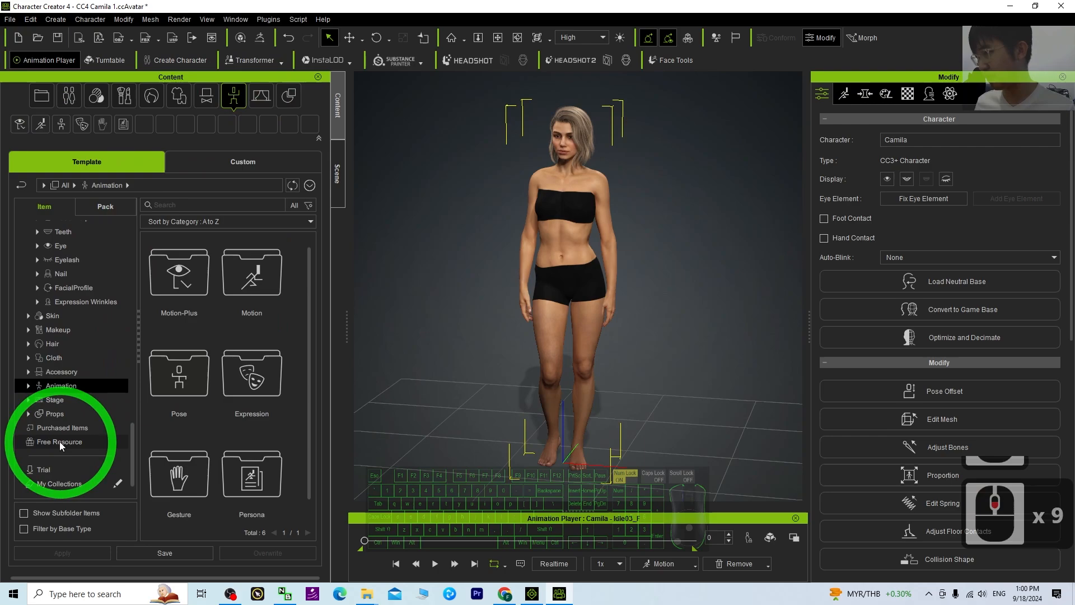
click(28, 386)
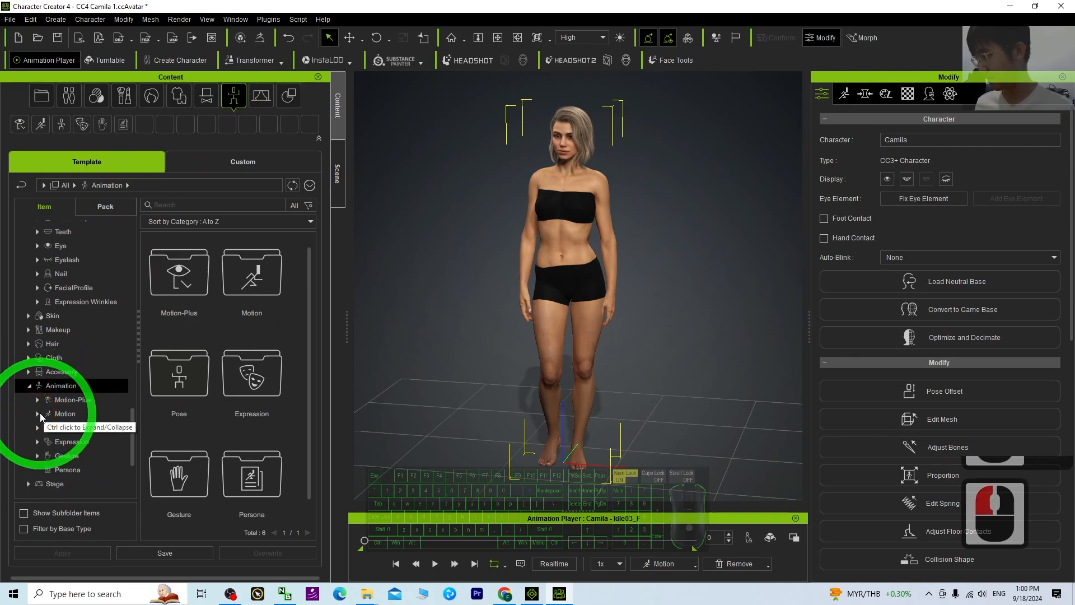
click(38, 415)
scroll(81, 418, down, 14)
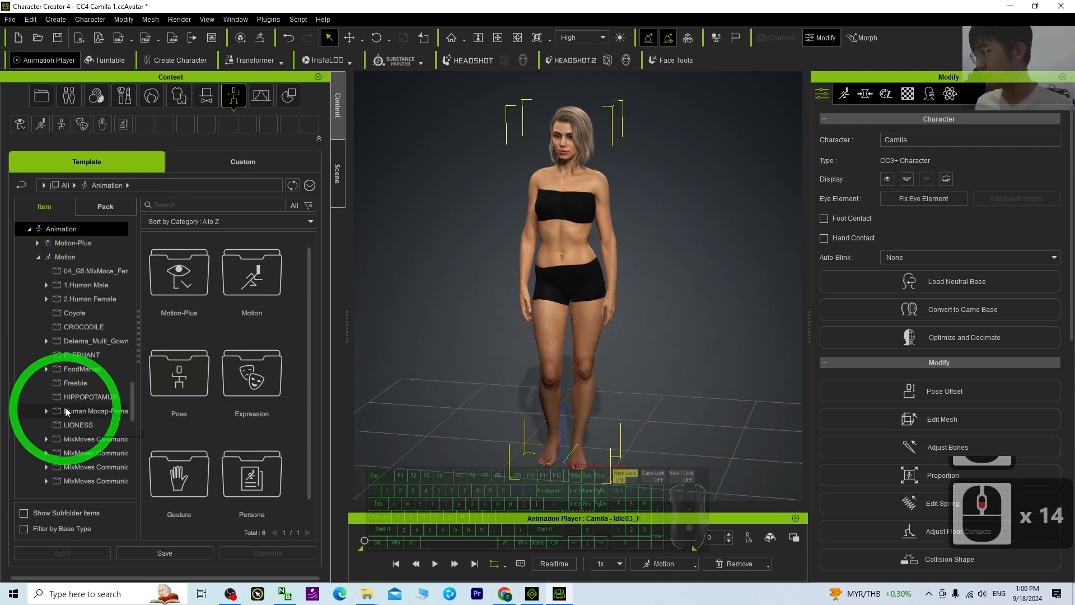
scroll(65, 411, down, 4)
scroll(102, 328, up, 6)
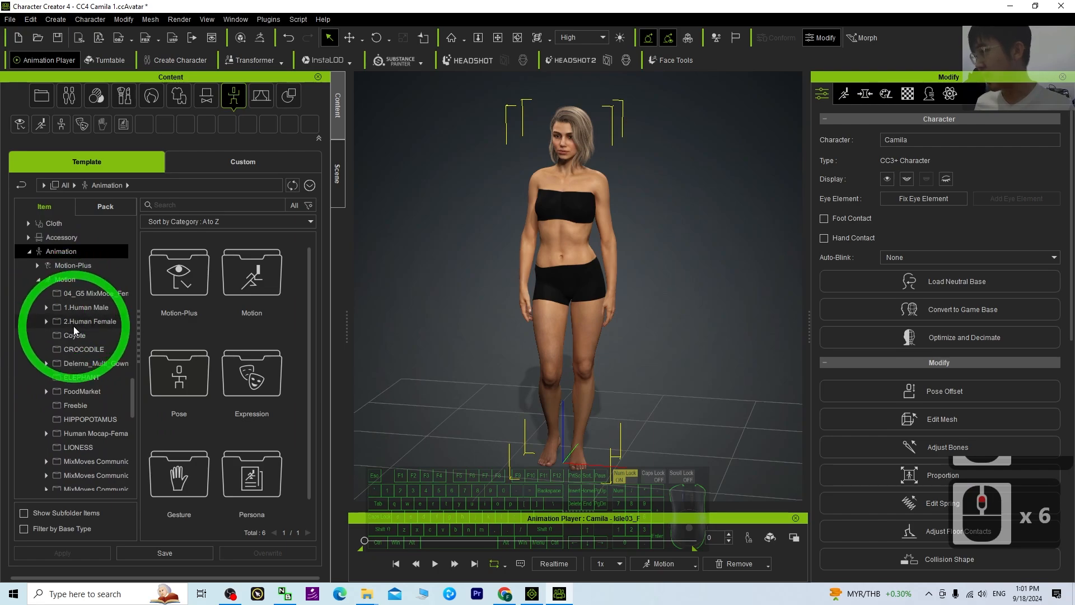
click(84, 321)
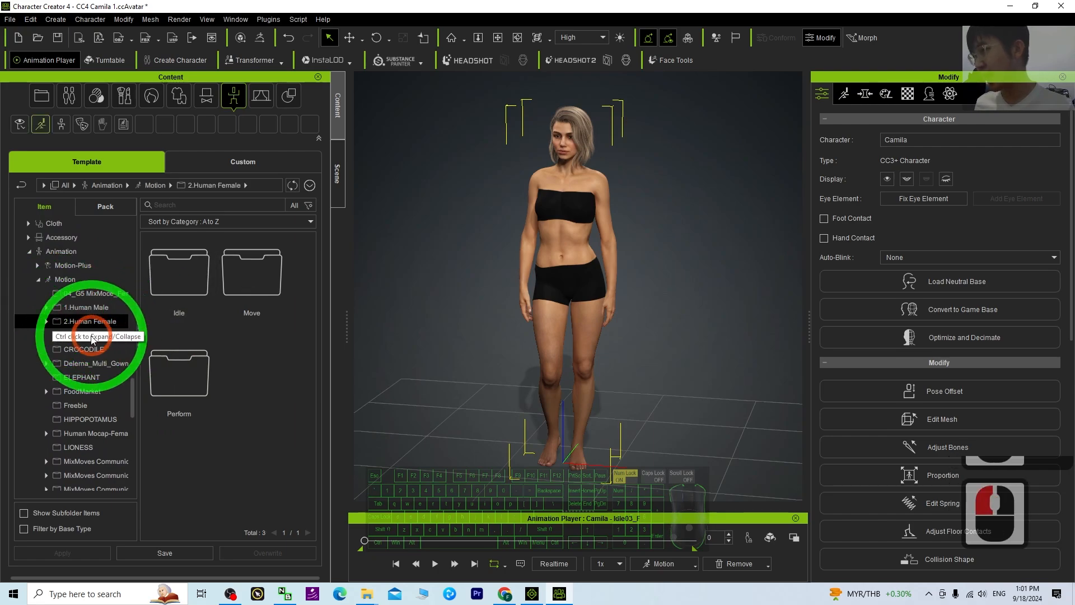
click(49, 321)
click(83, 364)
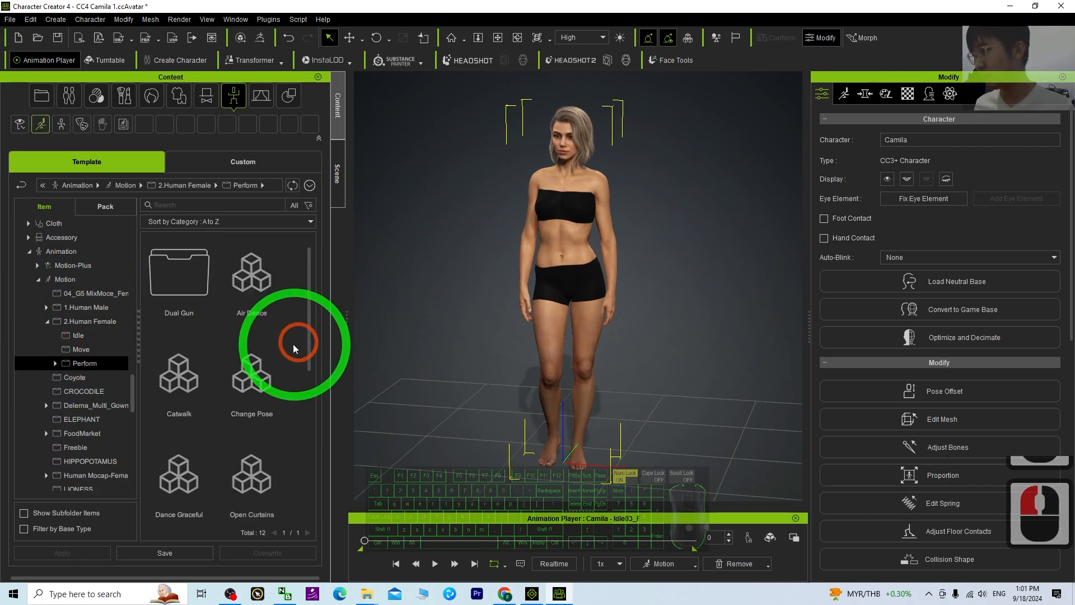
right_click(254, 273)
click(313, 343)
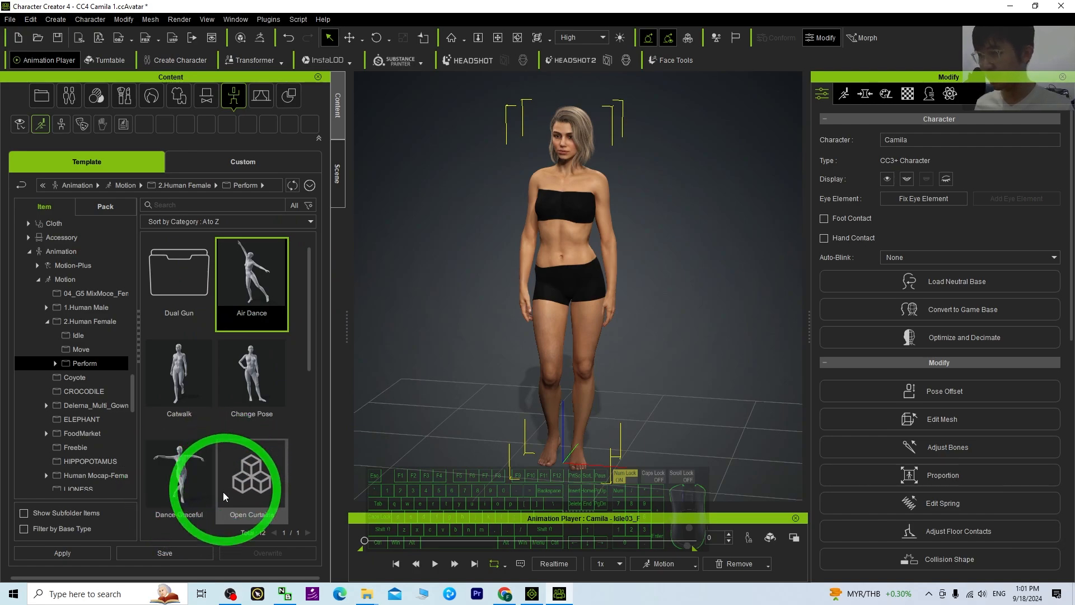
Step: Try the Dance Graceful motion on the character, preview its playback, and undo it
drag(174, 487, 561, 235)
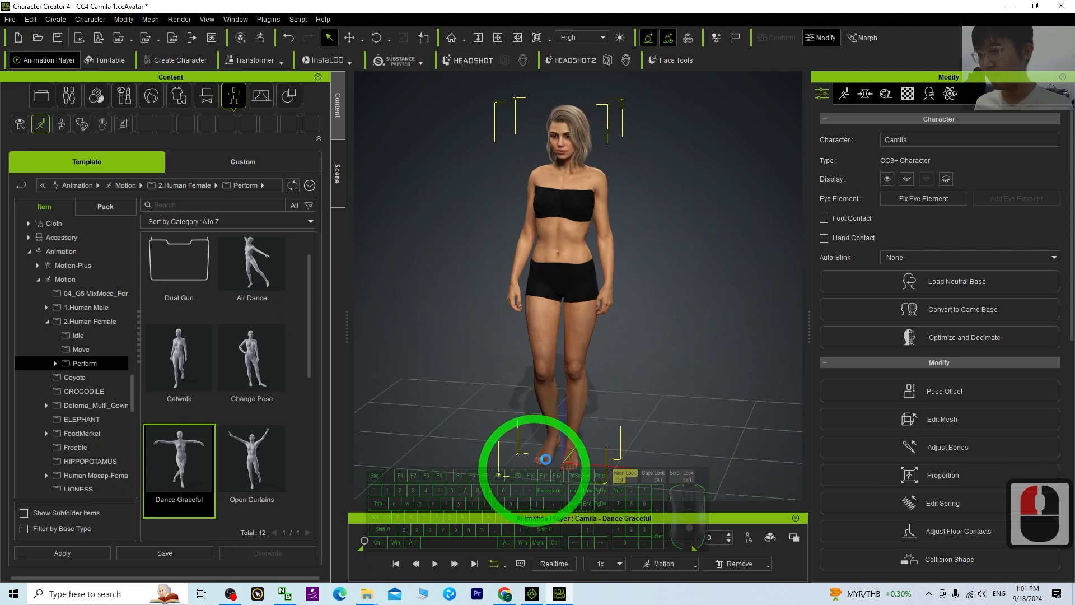
scroll(576, 372, down, 8)
scroll(577, 373, down, 15)
click(436, 563)
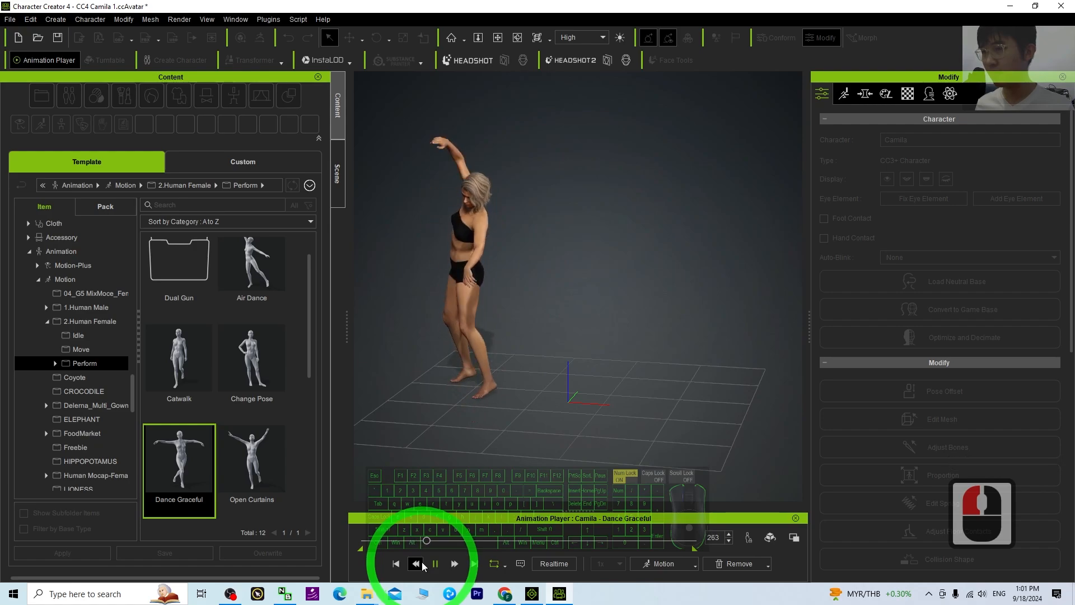
drag(473, 542, 606, 545)
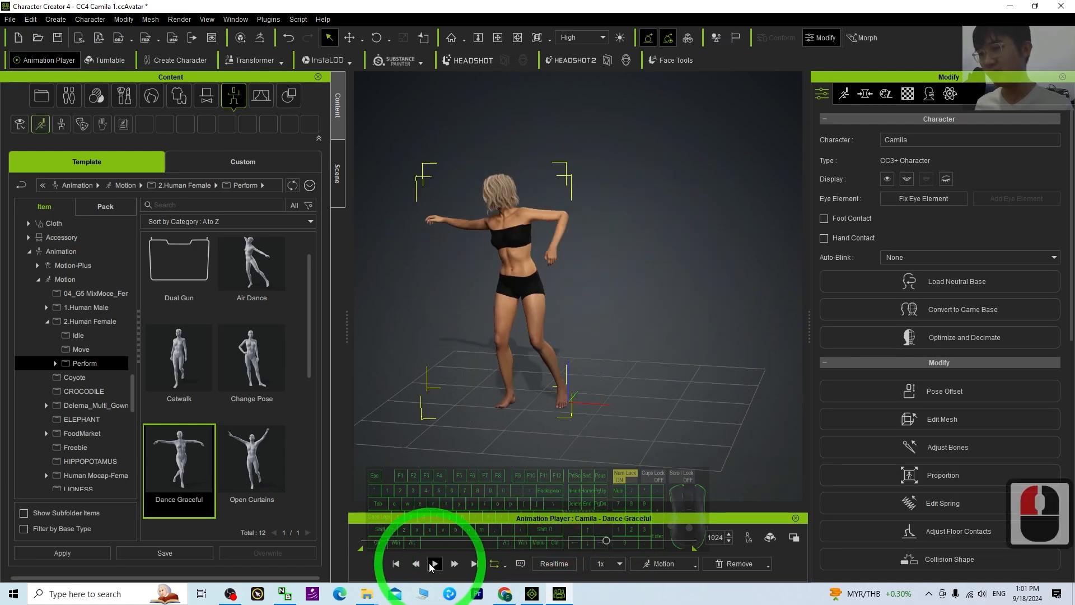
click(396, 564)
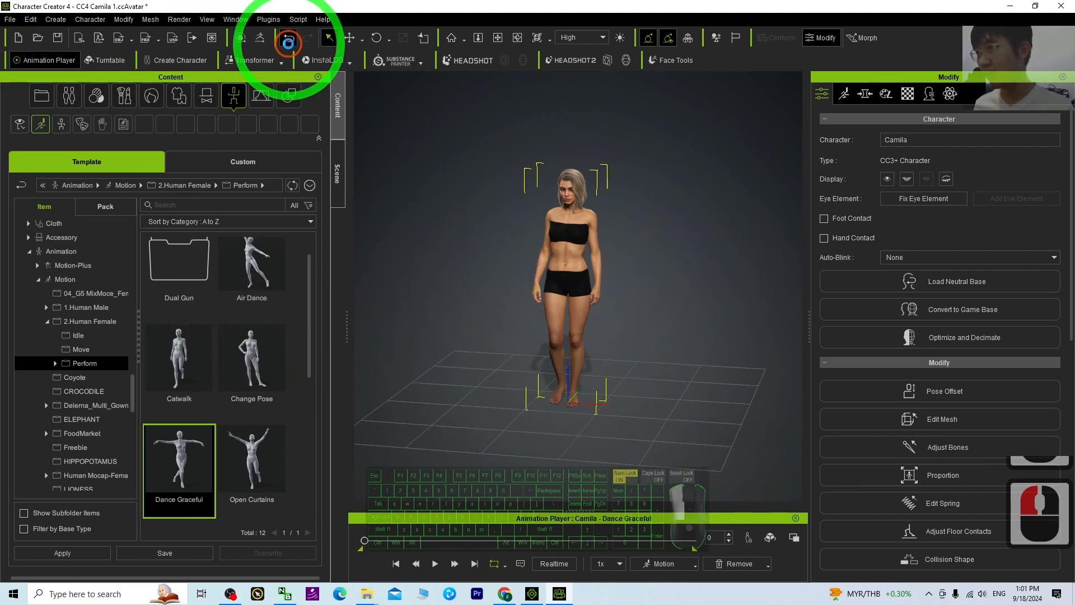
click(289, 38)
Step: Try the Air Dance motion on the character, scrub through its frames, and undo it
scroll(268, 347, up, 8)
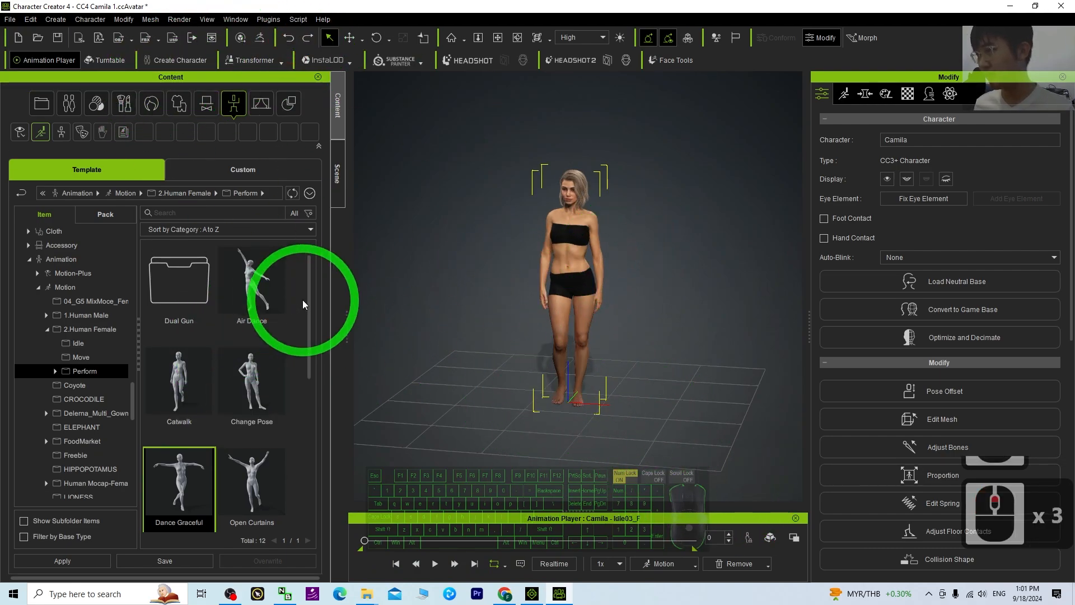
drag(252, 280, 563, 275)
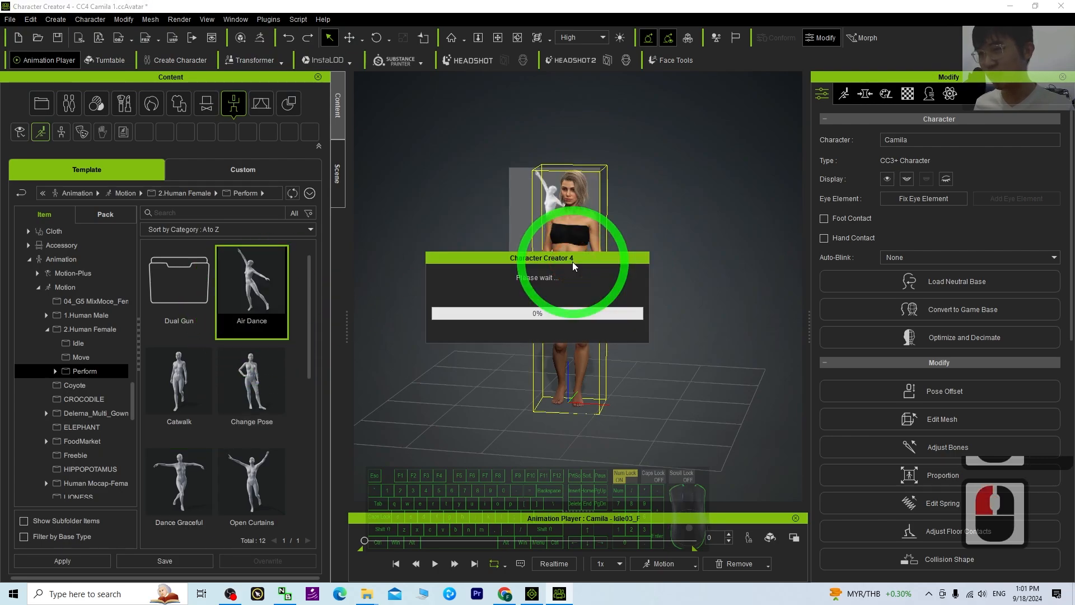
drag(363, 543, 560, 543)
scroll(523, 420, down, 20)
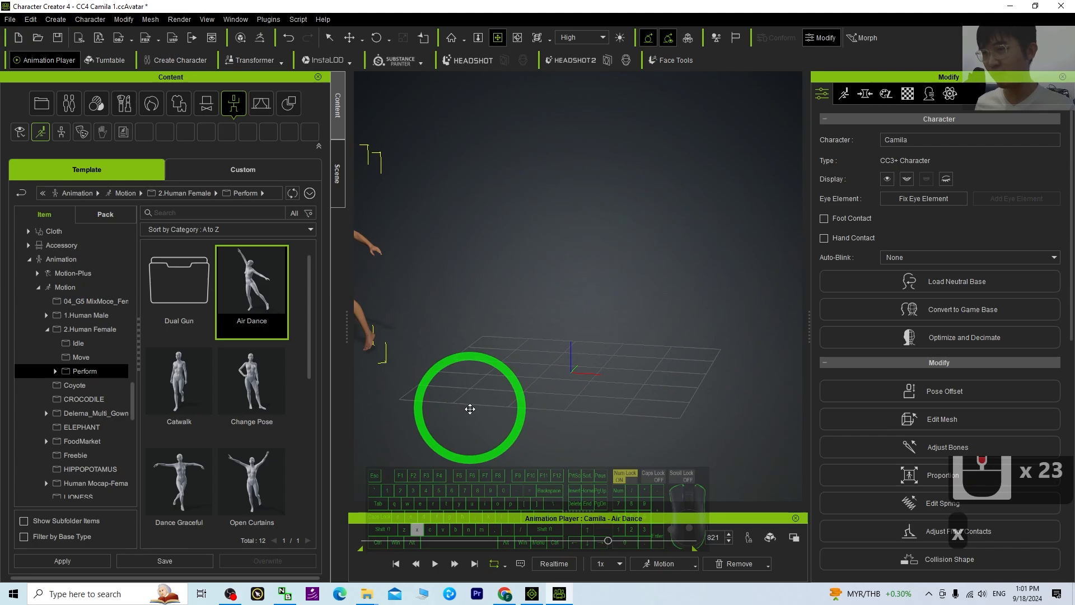
click(440, 364)
drag(606, 532, 680, 537)
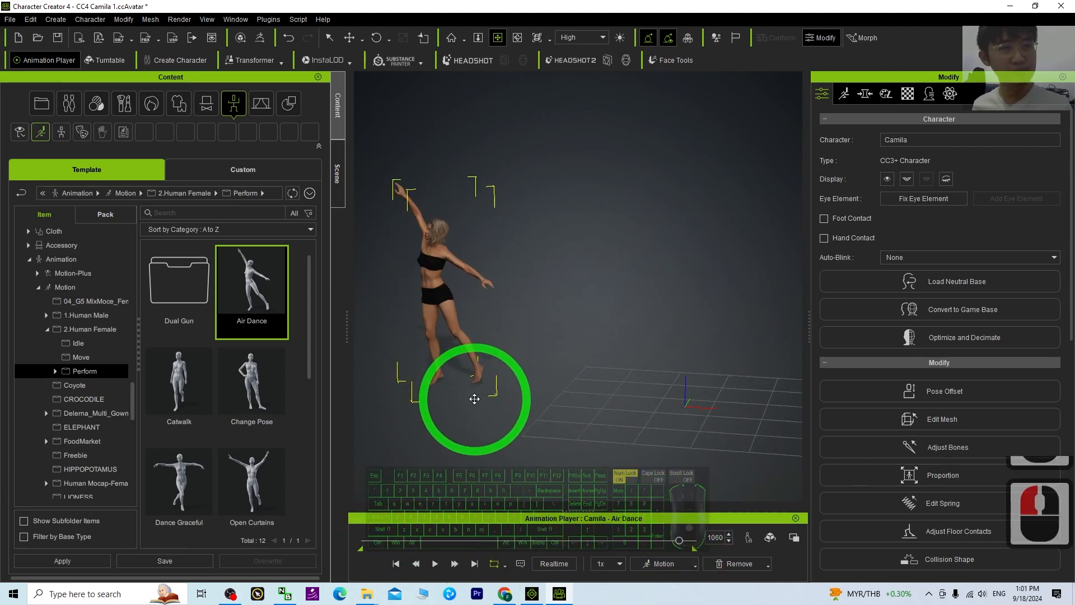
drag(680, 542, 658, 542)
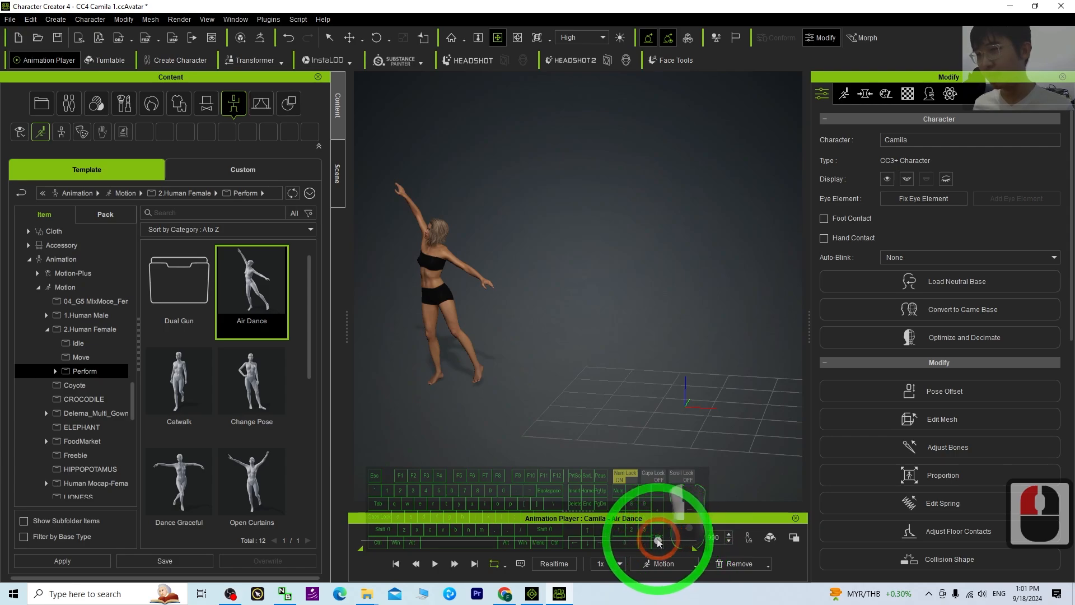
drag(528, 543, 363, 540)
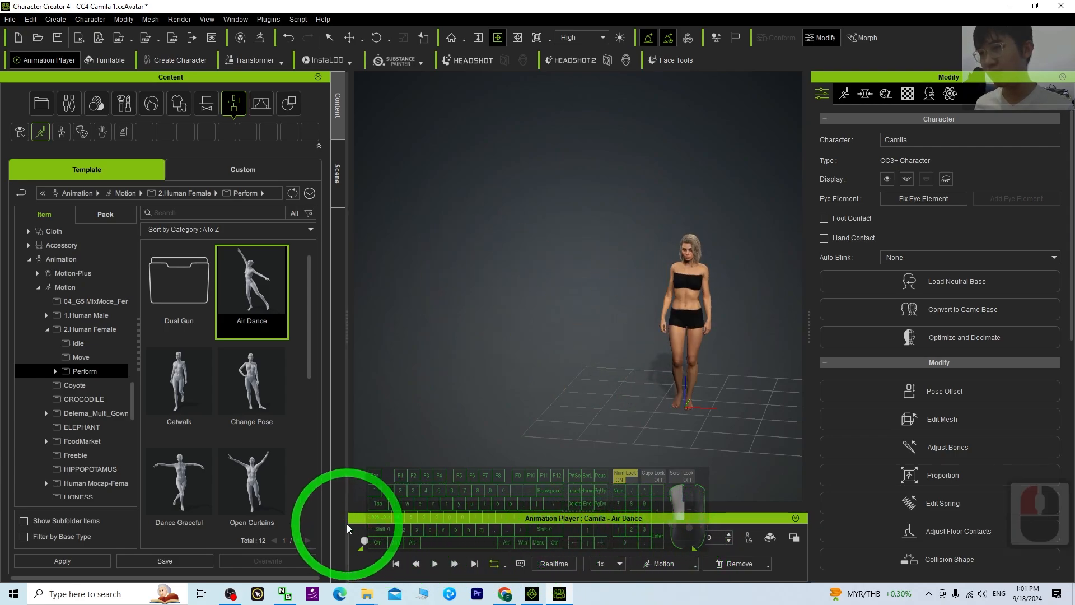
scroll(667, 426, up, 6)
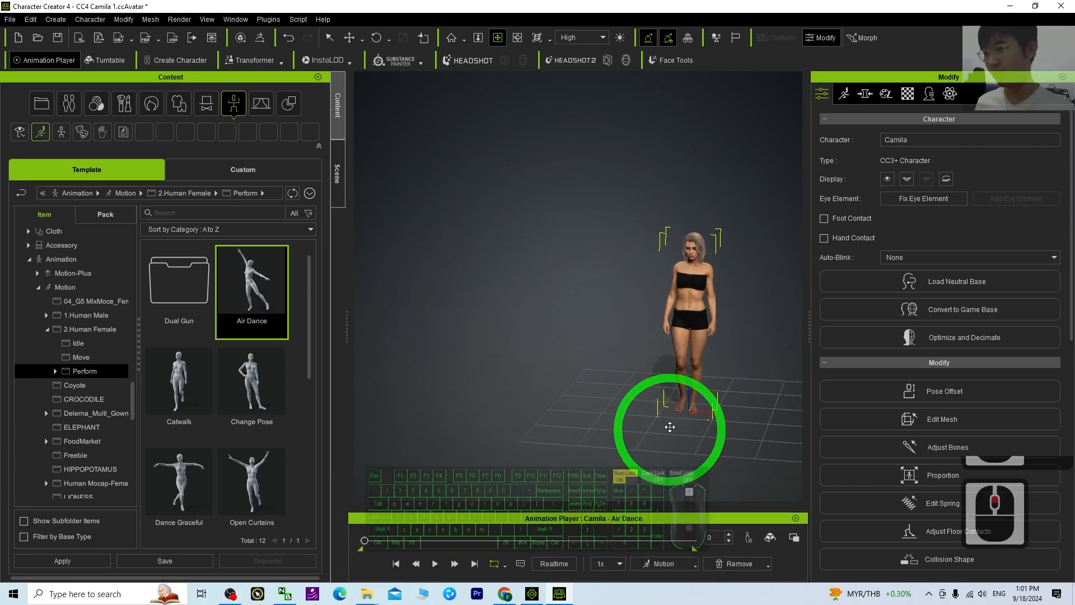
drag(696, 362, 644, 375)
double_click(289, 40)
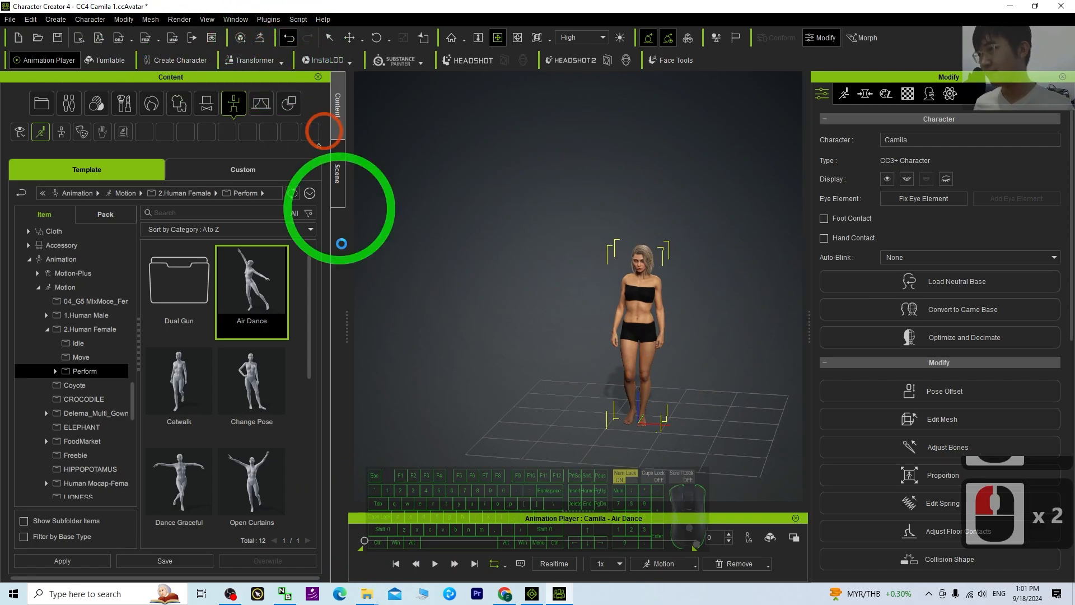
Step: Locate the Air Dance motion's source file in the Perform folder, select the folder's full path, and minimize that folder window
double_click(254, 294)
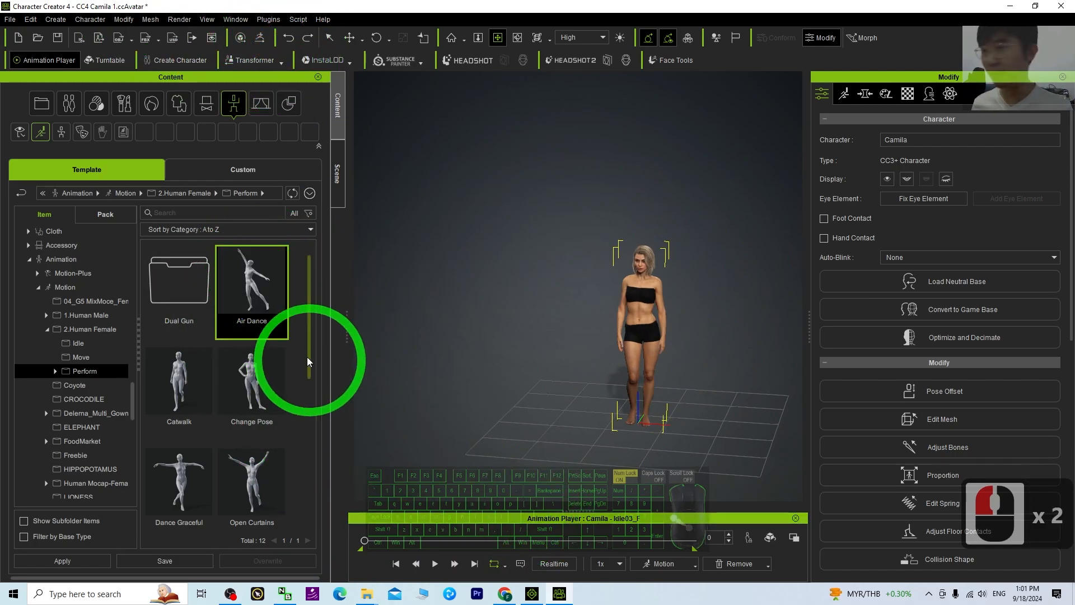
right_click(246, 283)
click(298, 407)
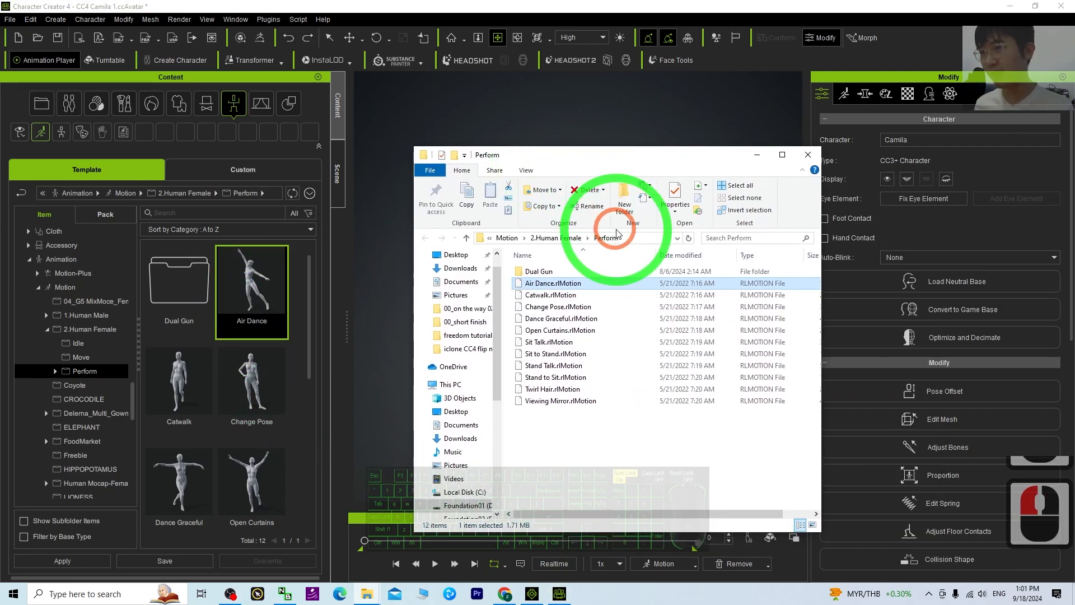
double_click(637, 242)
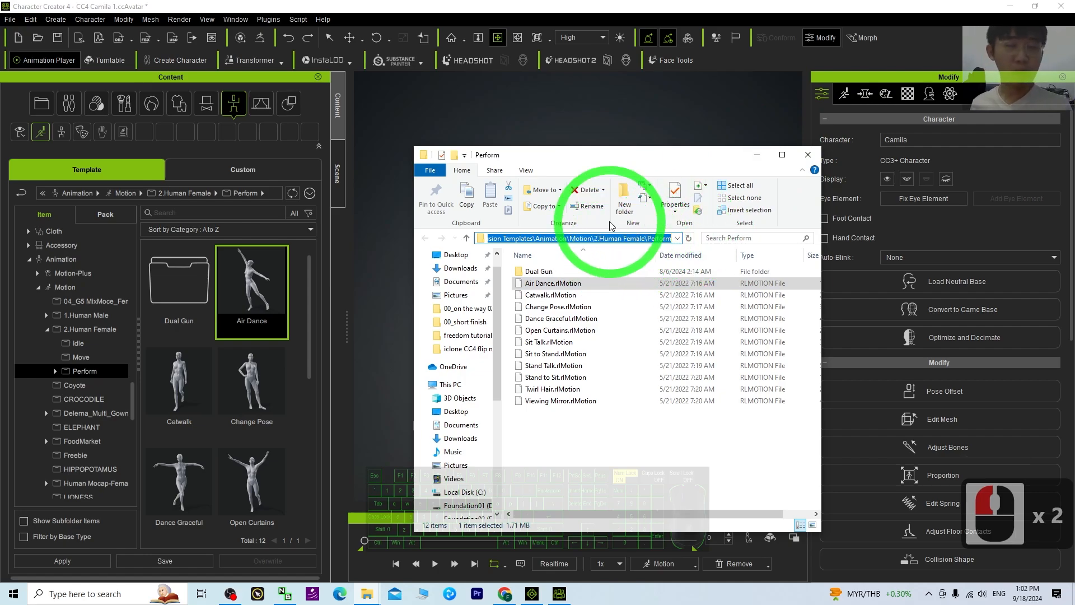
click(757, 156)
Step: Restore the Character Creator window to a smaller size and open the FBX export settings for the character
double_click(495, 17)
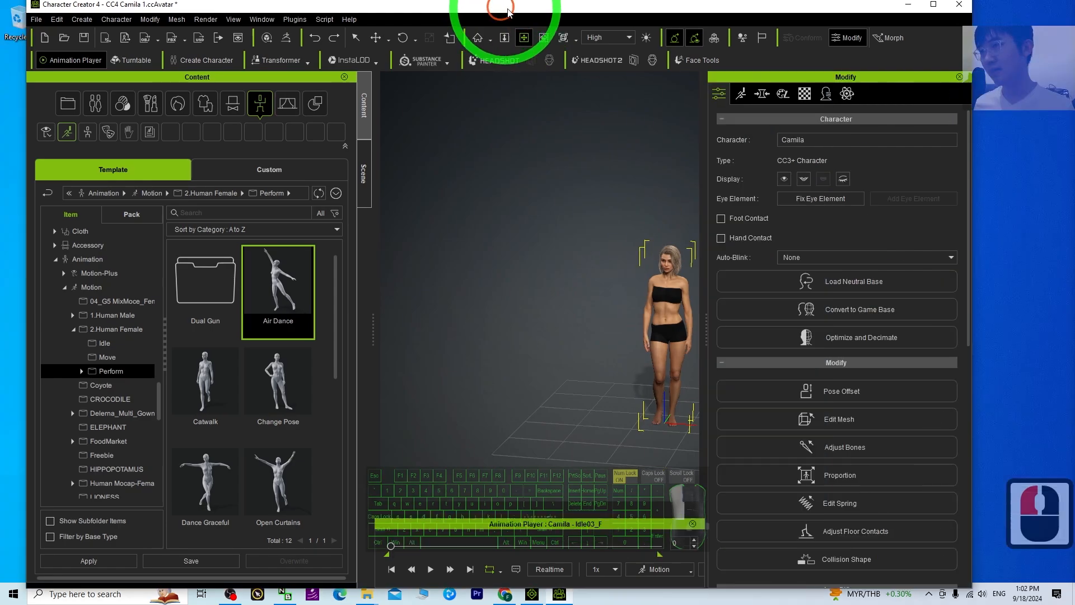
click(159, 28)
click(205, 133)
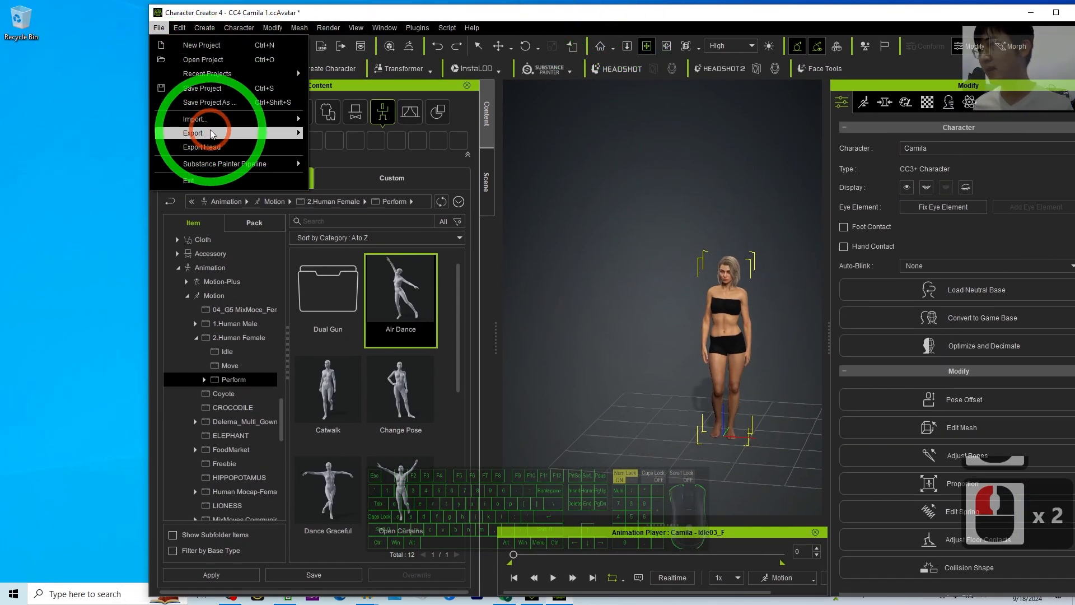
click(369, 191)
click(466, 203)
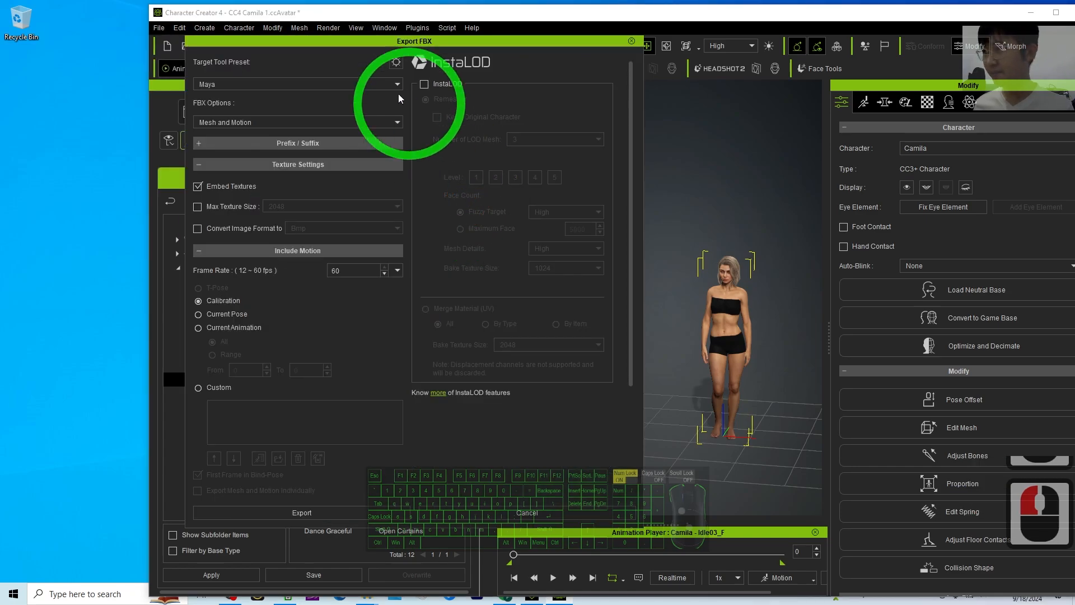
Step: Set the export's target tool preset to Blender and show the advanced export settings
click(360, 85)
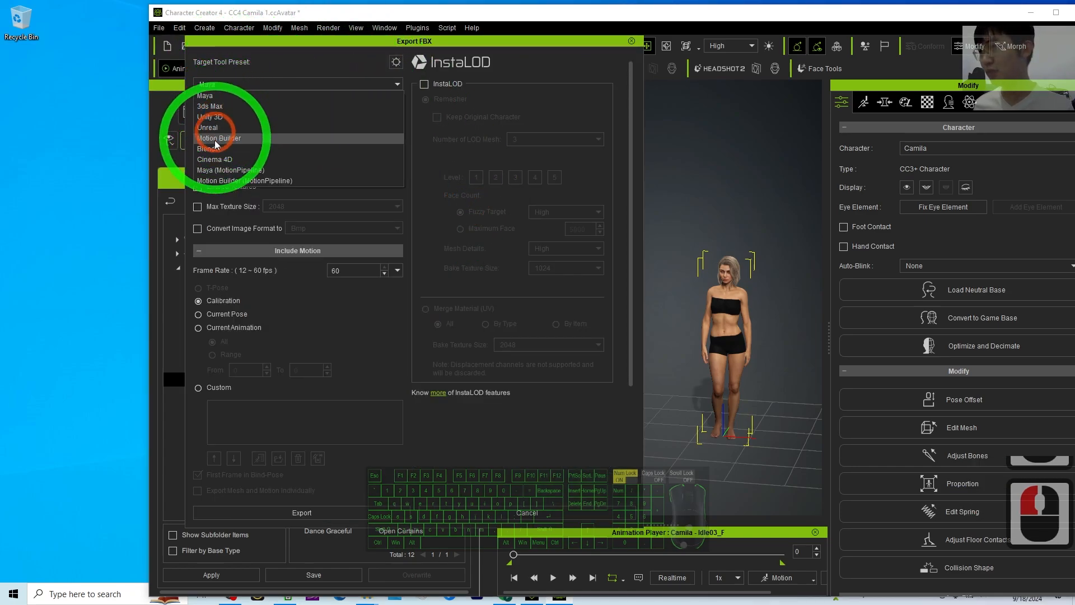
click(244, 123)
click(398, 62)
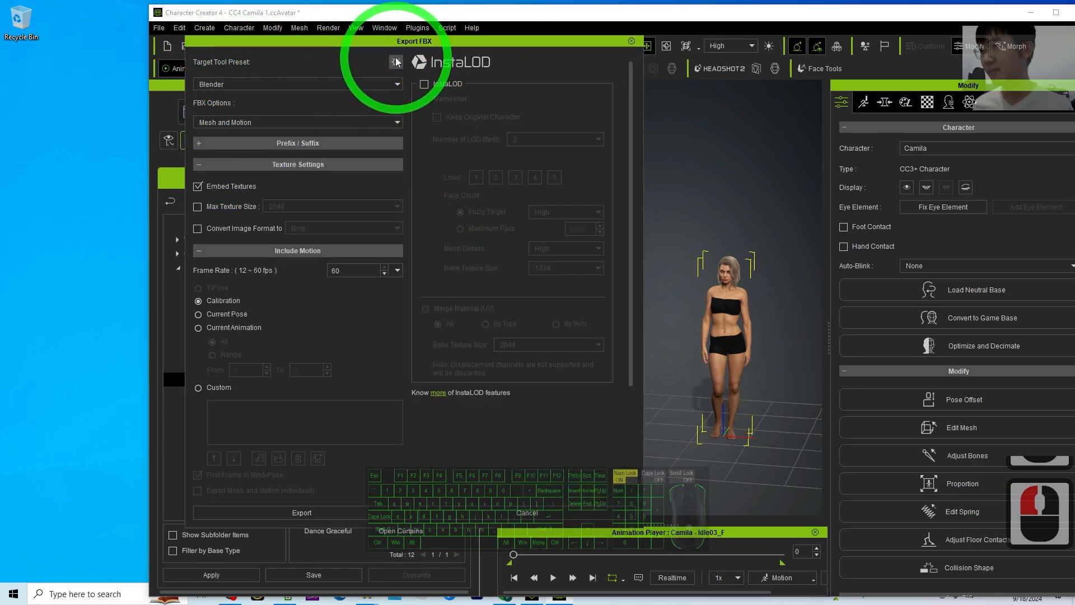
click(396, 63)
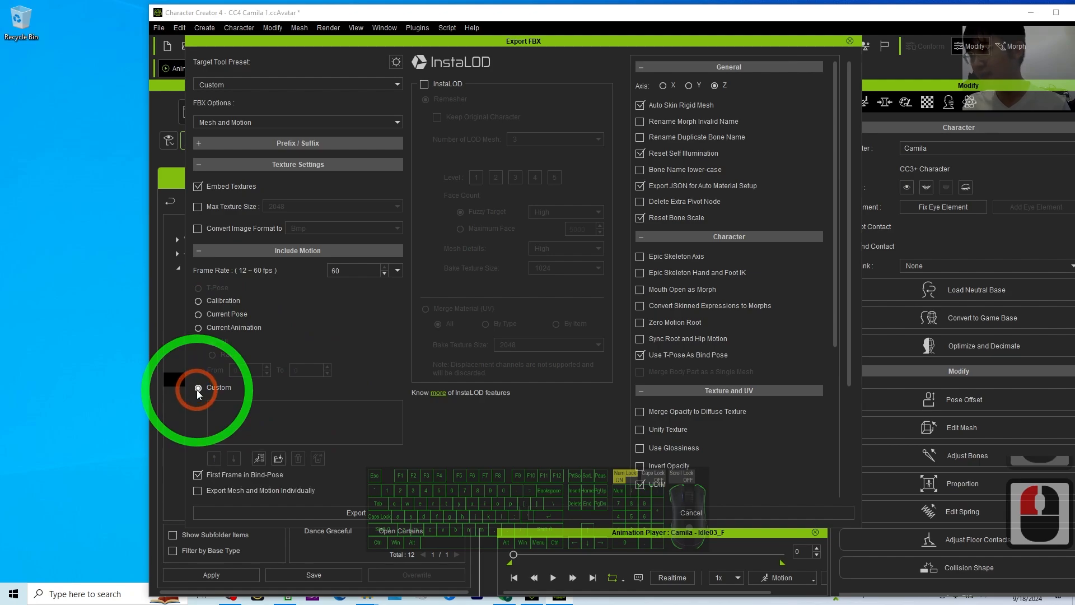
Step: Start loading a custom motion file and point the file browser to the Perform folder path copied from File Explorer
click(279, 457)
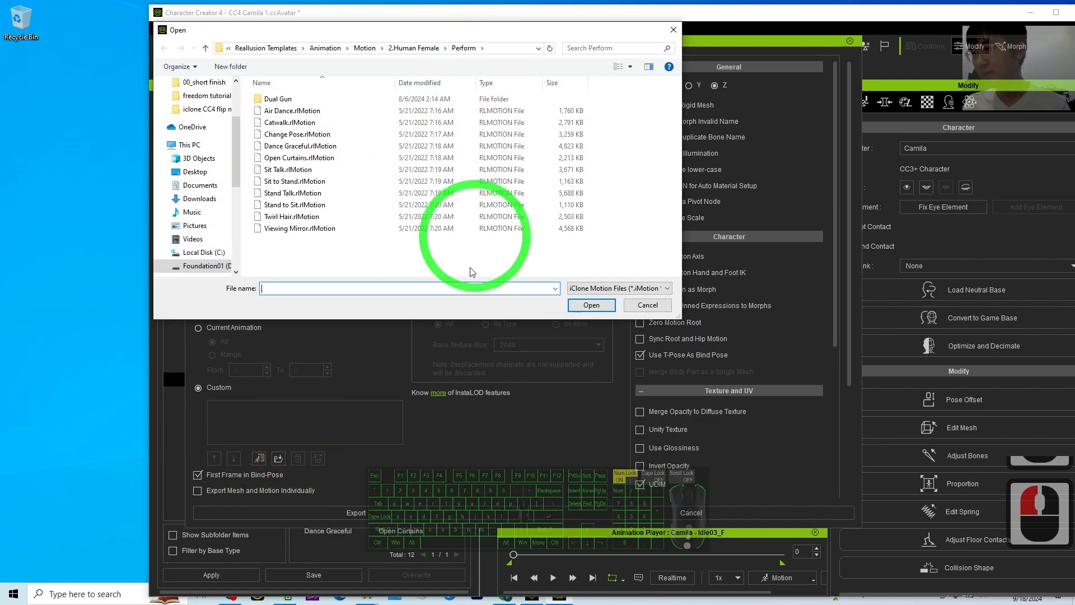
click(678, 602)
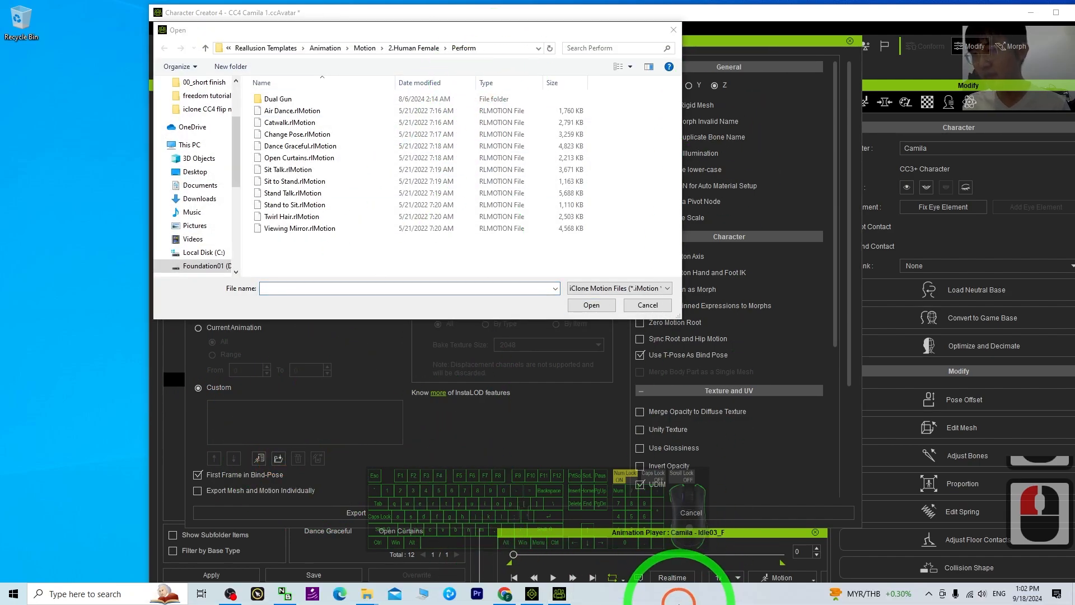
click(370, 598)
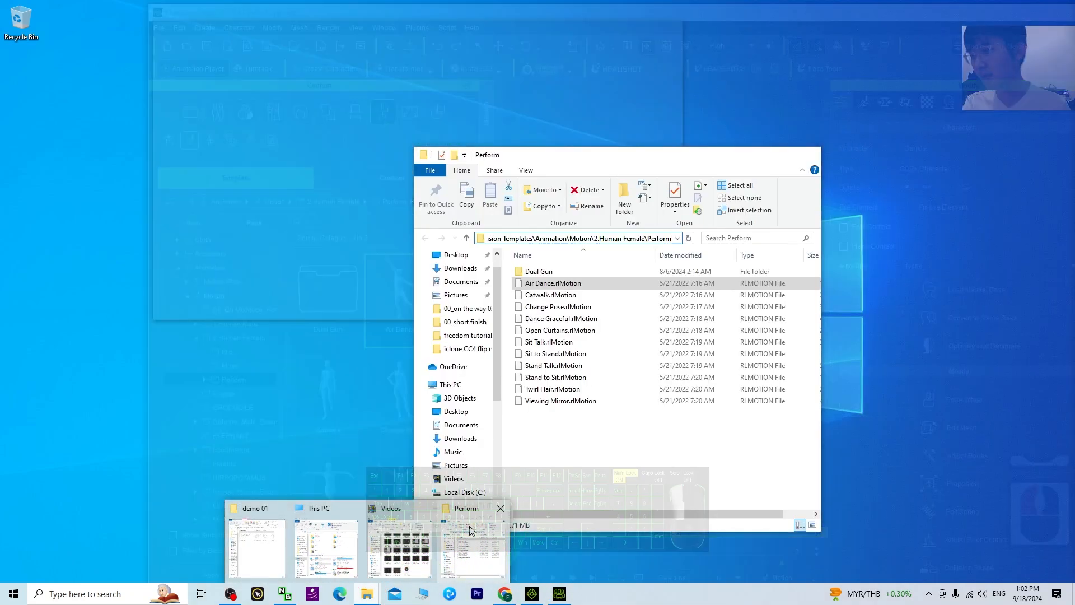
click(498, 543)
click(642, 237)
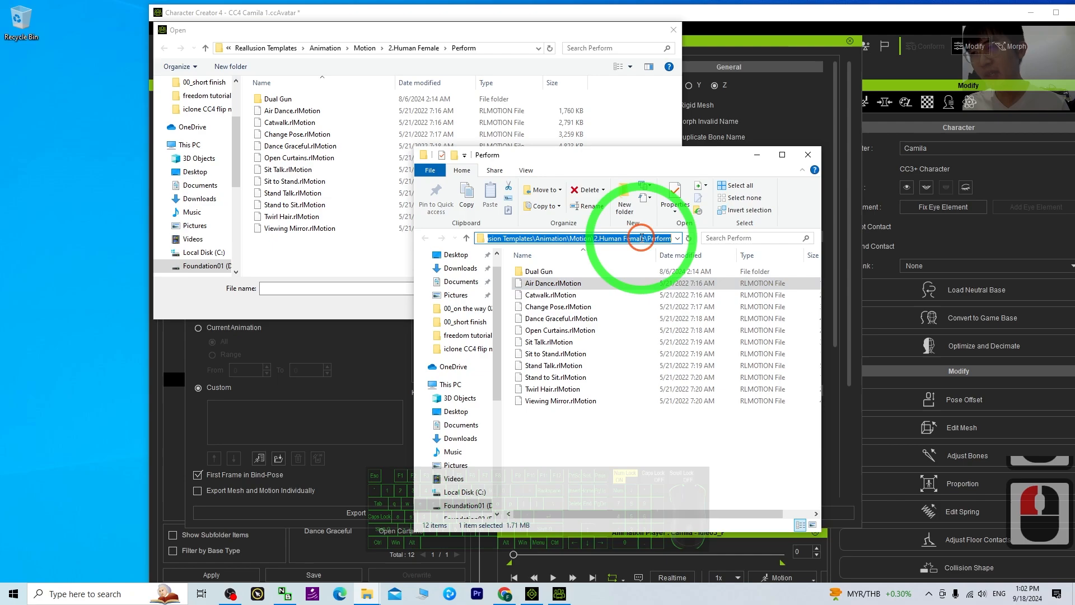
key(ctrl+c)
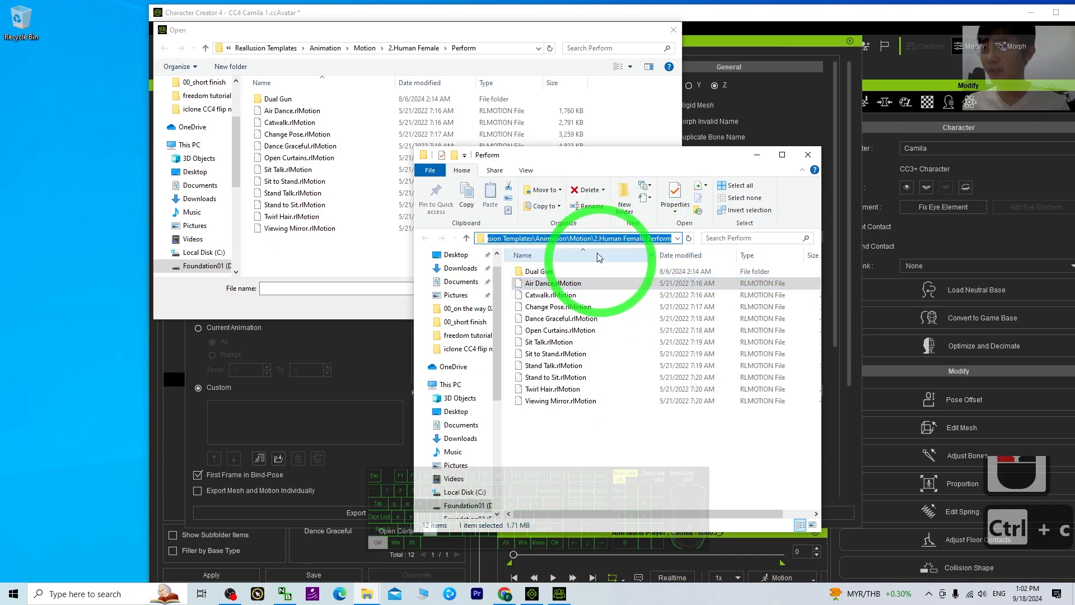
click(496, 50)
key(ctrl+v)
key(Return)
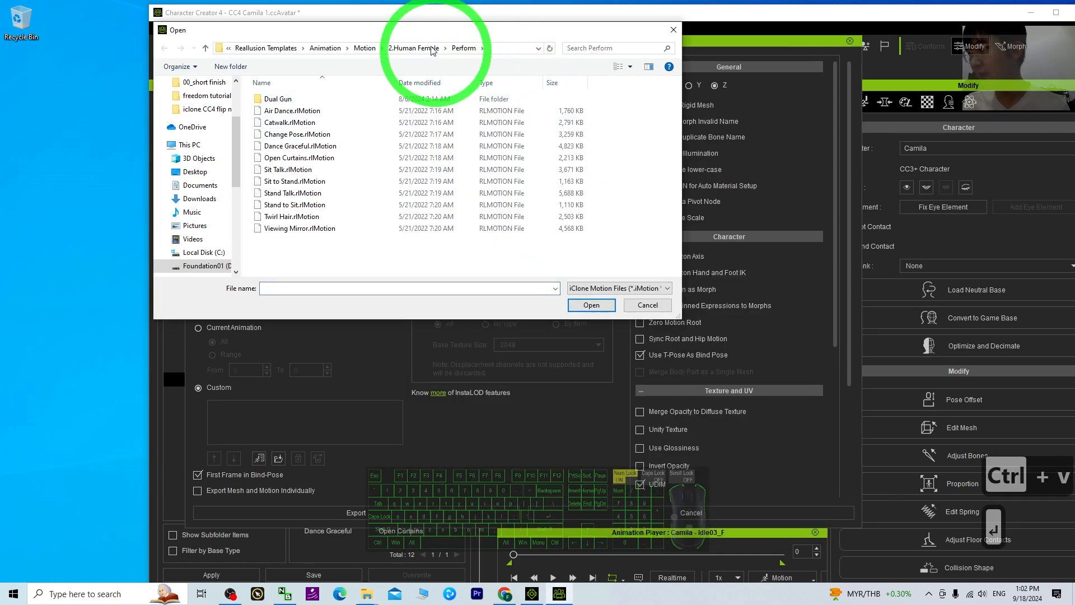
Step: Add Air Dance.rlMotion as the custom export motion and keep First Frame in Bind-Pose enabled
click(284, 112)
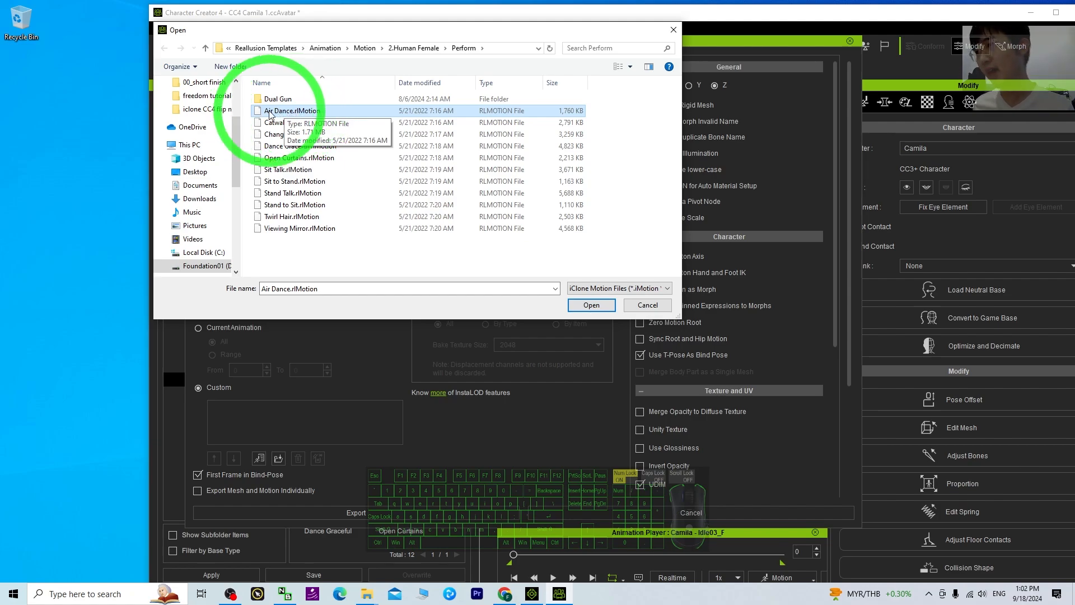
double_click(291, 111)
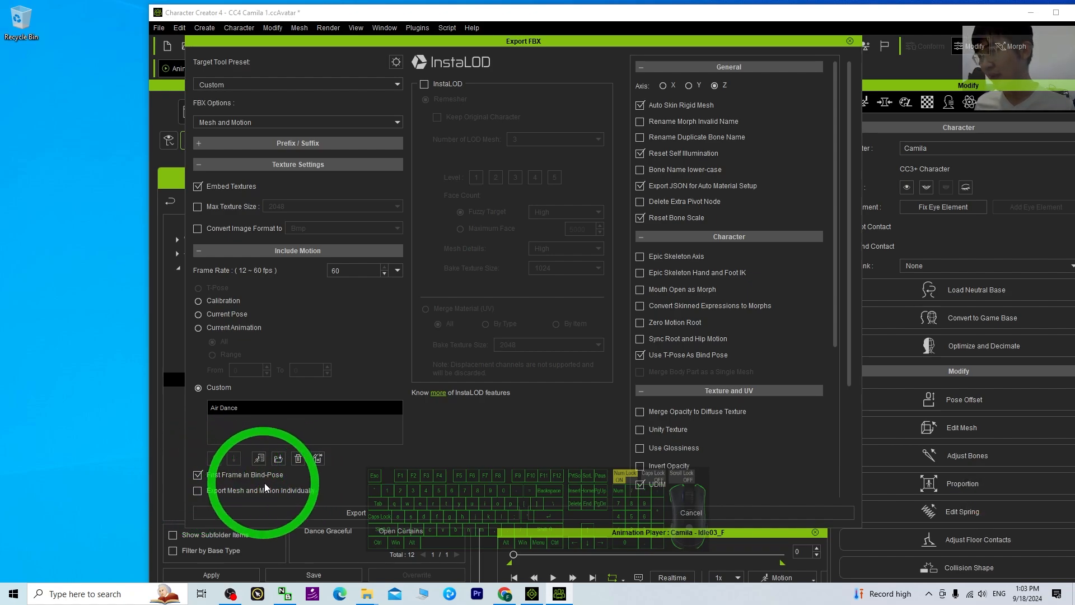
double_click(200, 476)
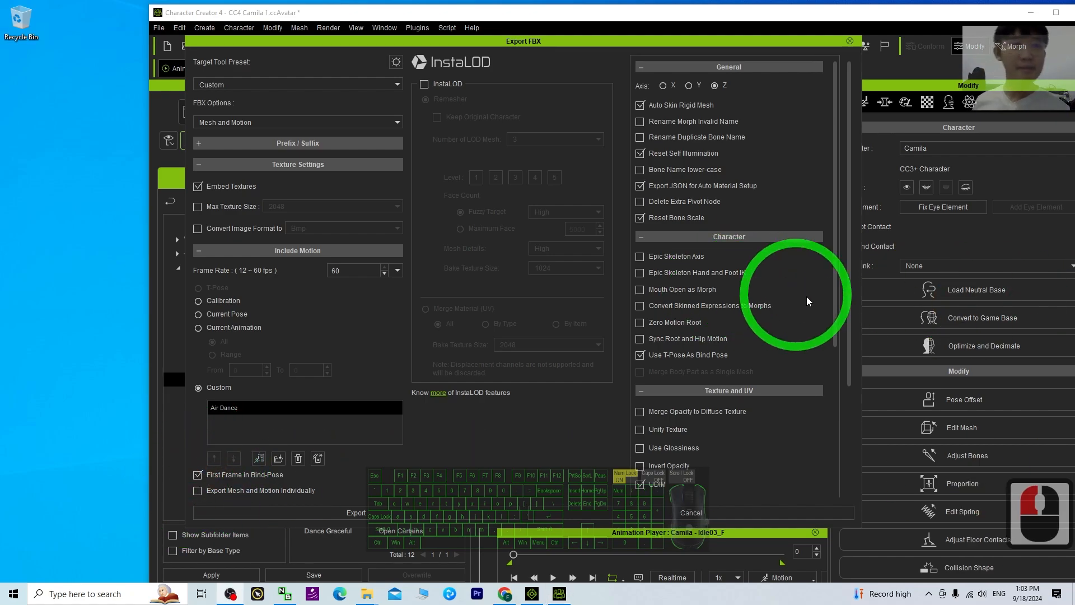
Step: Start the FBX export, accept the re-import notice, and choose the Desktop as the save location
click(360, 513)
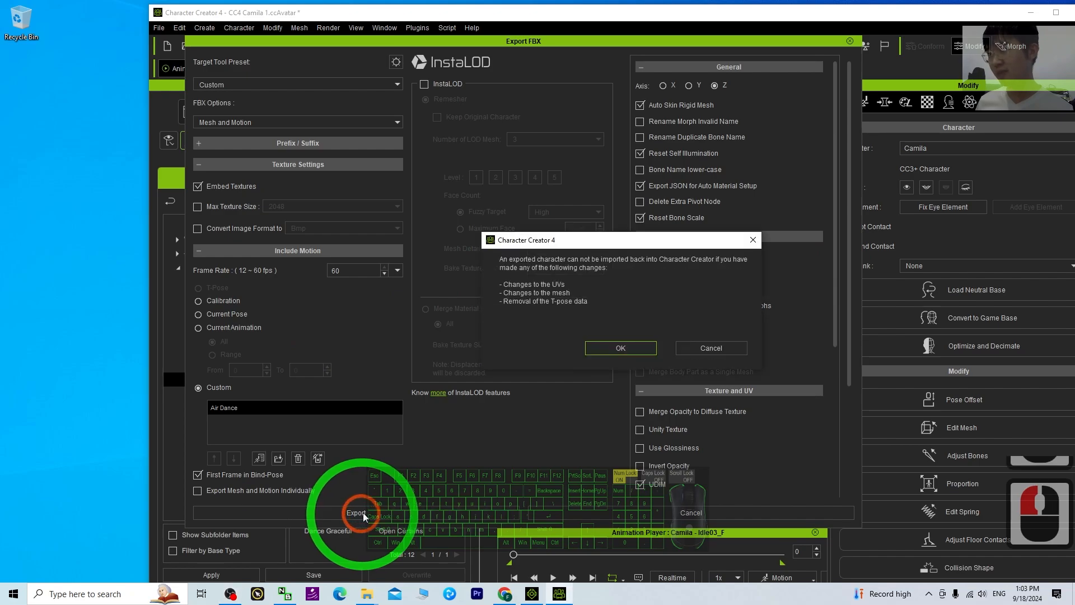
click(612, 349)
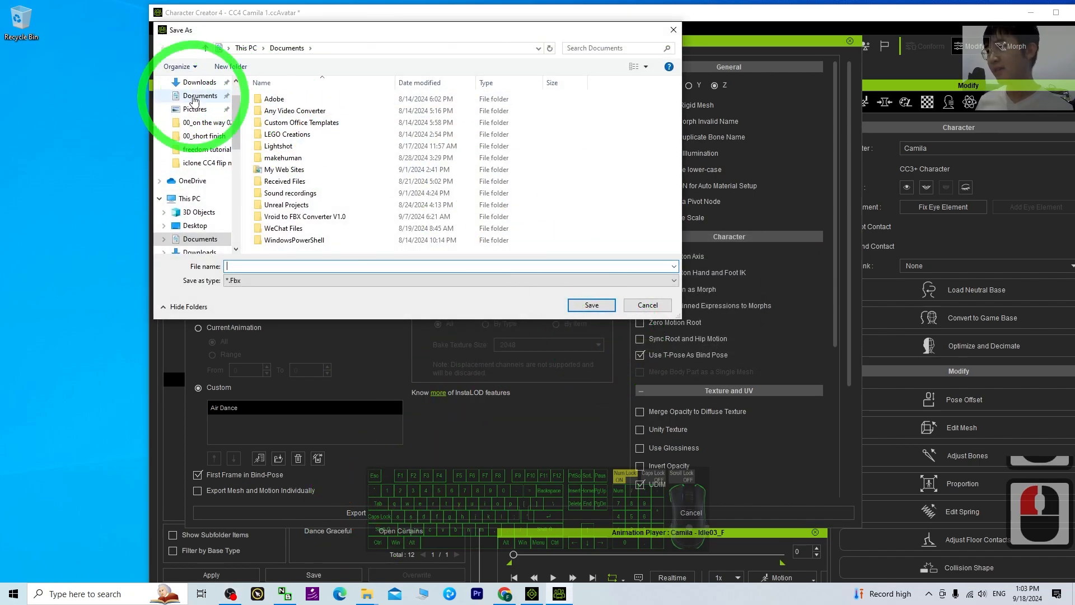
scroll(207, 107, up, 10)
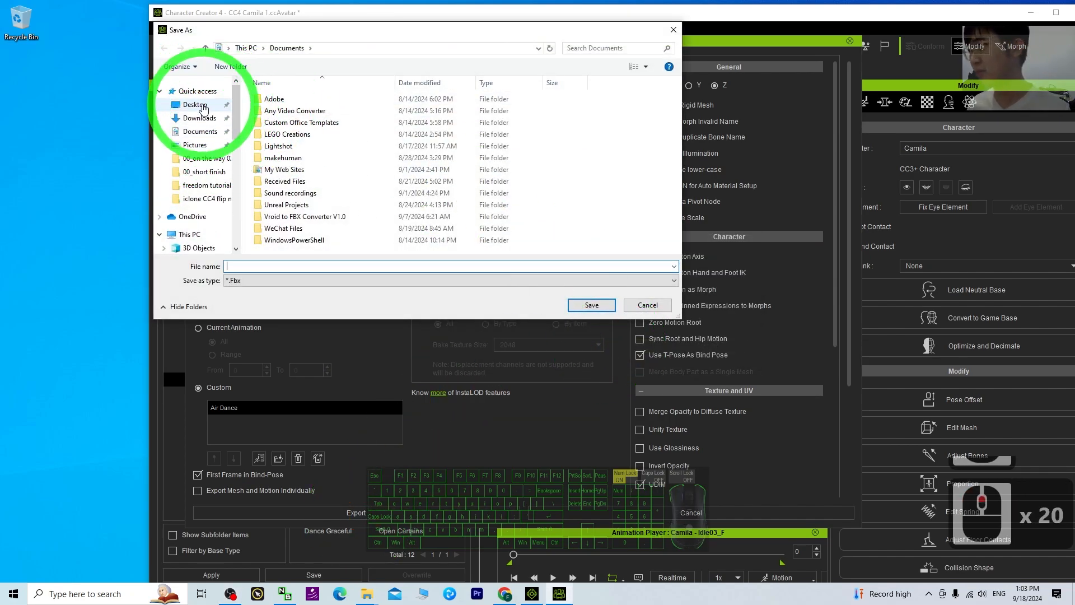
click(196, 106)
Step: Create a new folder named "air dance" on the Desktop and open it
right_click(20, 112)
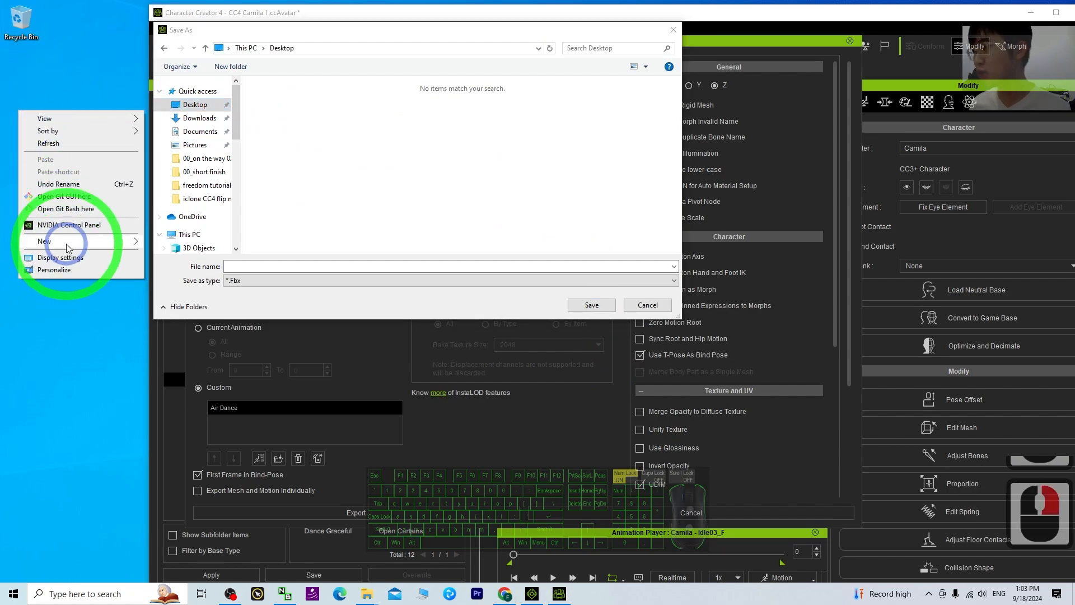
mouse_move(84, 241)
click(189, 244)
click(482, 159)
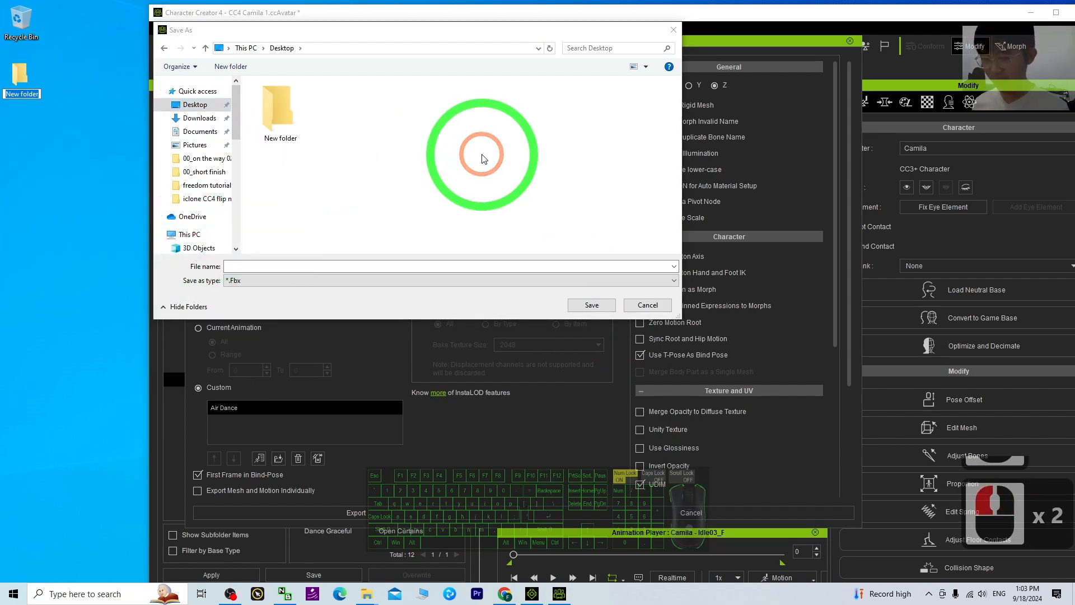
text(a)
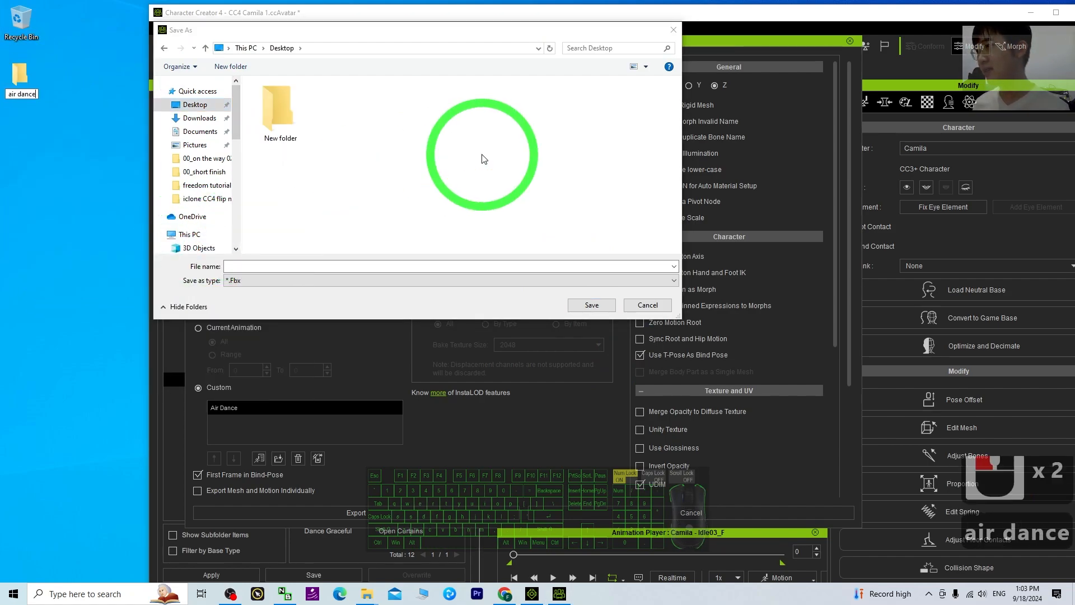
text(ir dance)
key(Return)
key(Return)
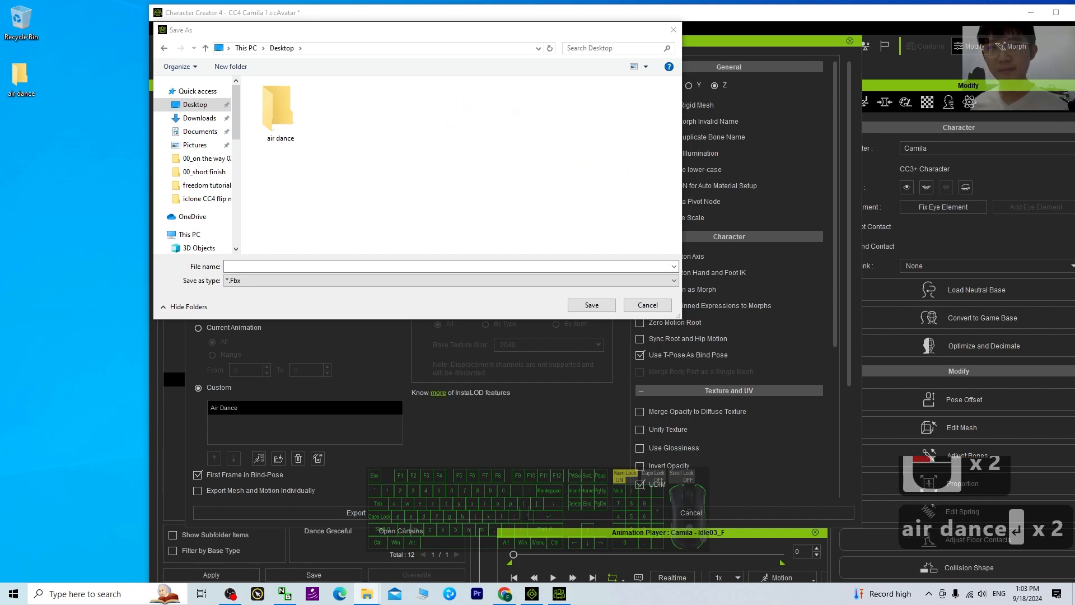
Step: Save the FBX export in the "air dance" folder under the file name "camila air dance"
click(293, 116)
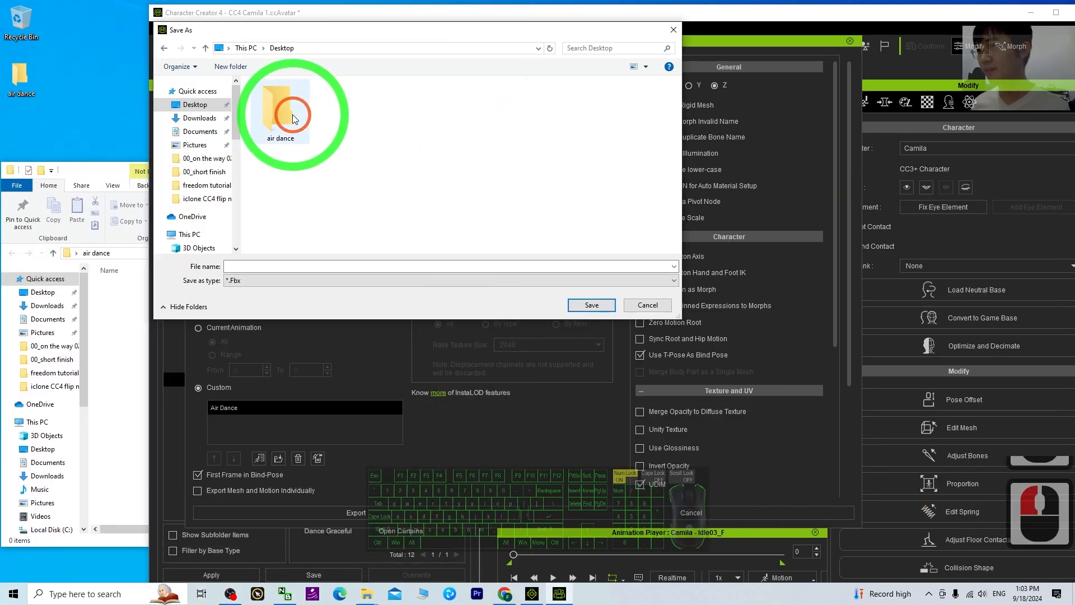
double_click(292, 116)
click(268, 264)
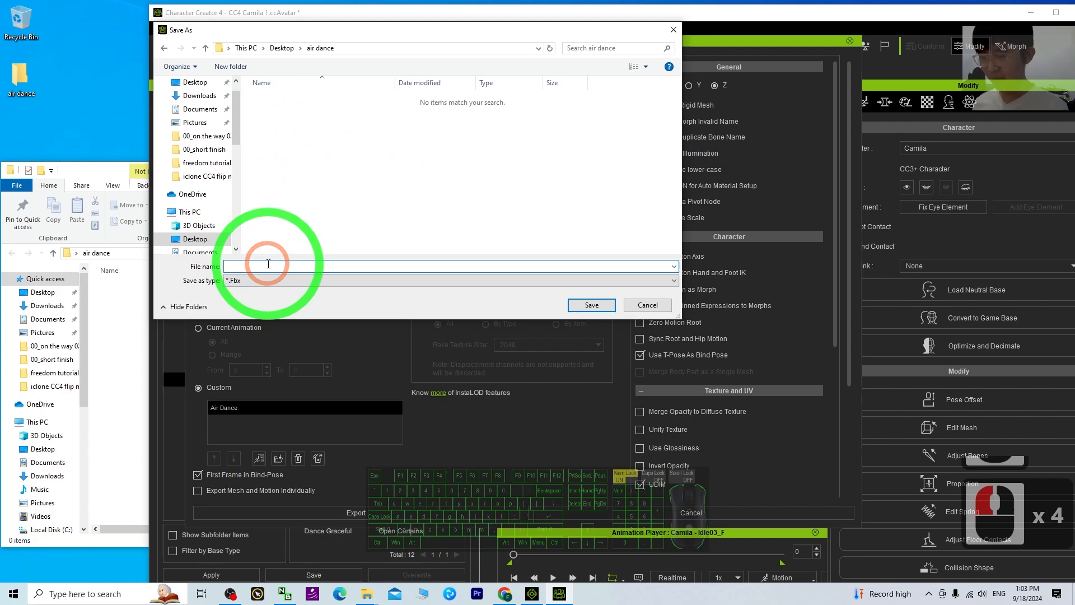
text(air dance)
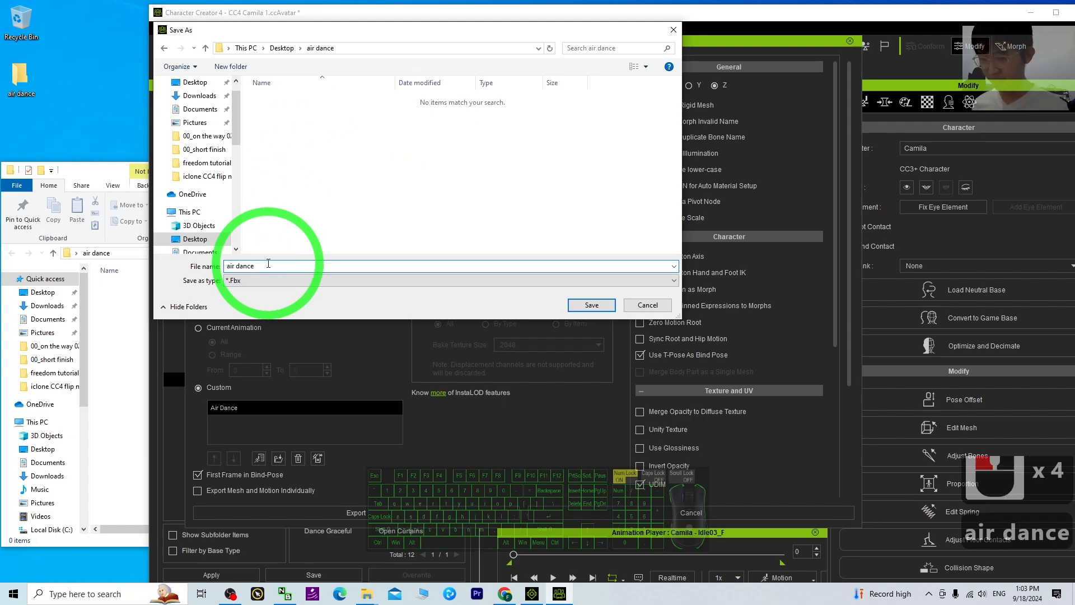
key(Left)
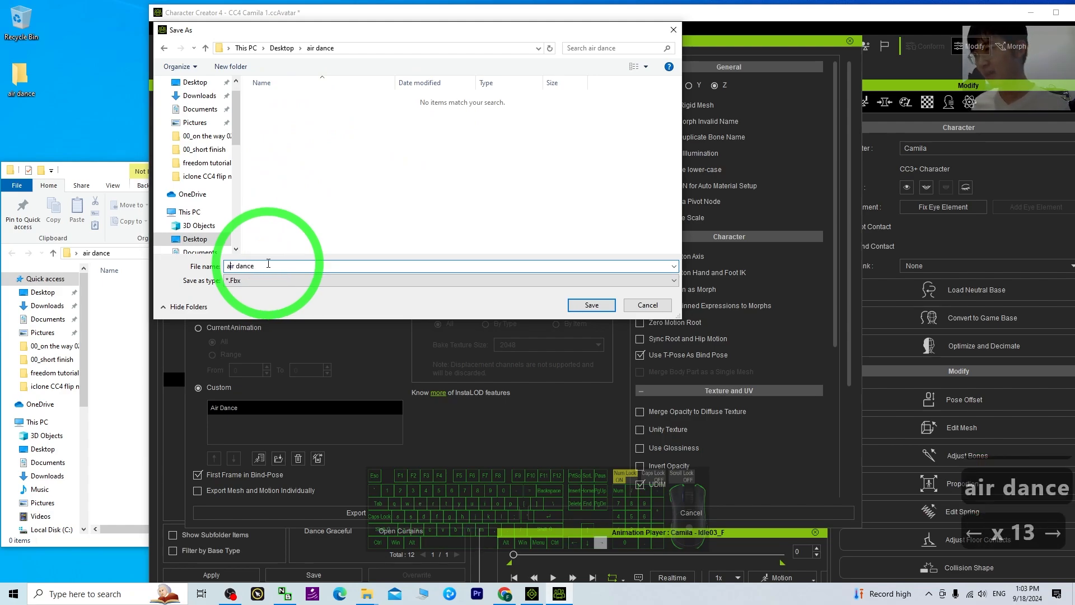
key(Right)
key(Right)
key(Right)
key(Right)
key(Right)
key(Left)
key(Left)
key(Left)
key(Left)
key(Left)
key(Left)
key(Left)
key(Left)
key(Left)
key(Left)
key(Left)
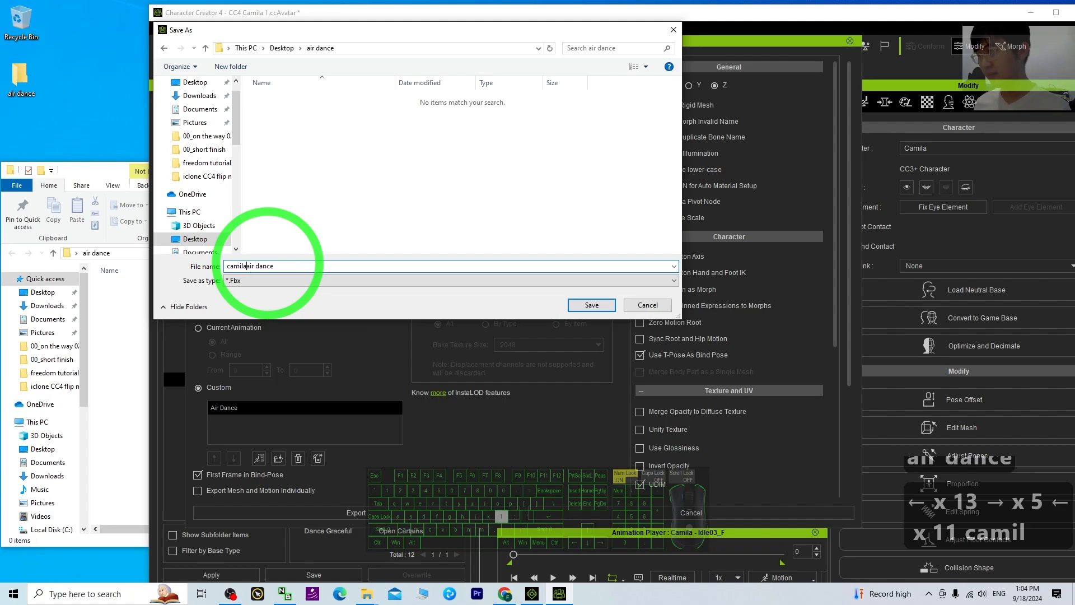
click(592, 304)
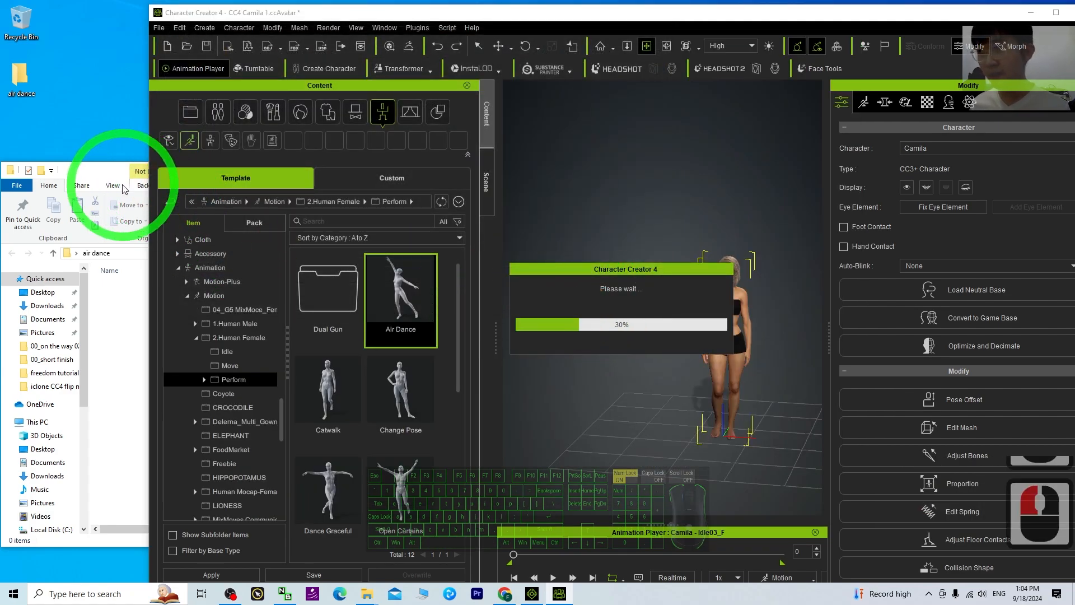
Step: Bring the exported "air dance" folder into full view, minimize Character Creator, and close the Perform folder window
drag(120, 179, 171, 145)
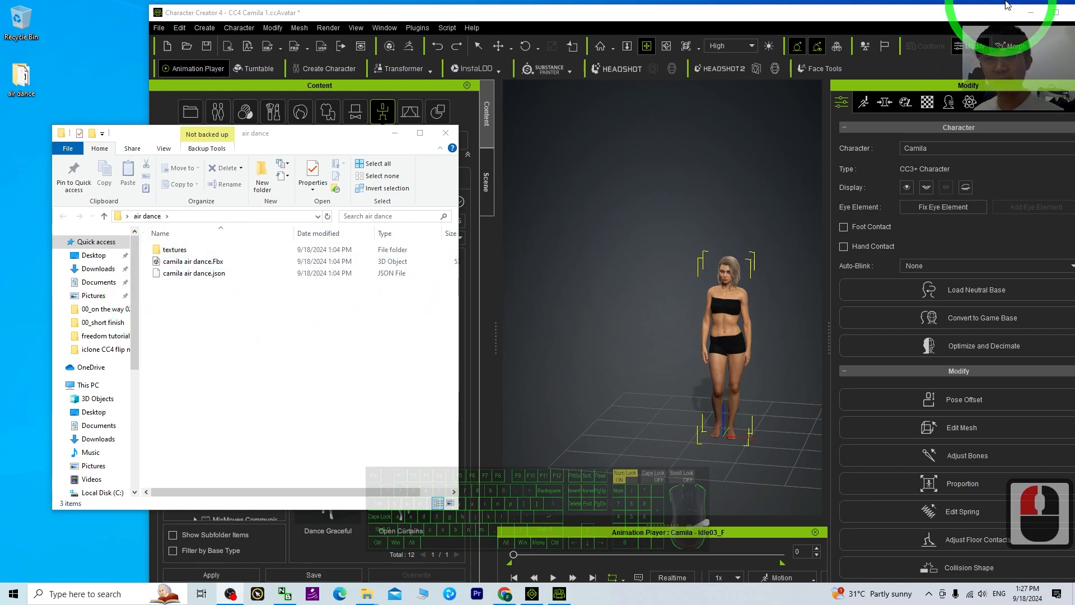
click(1031, 13)
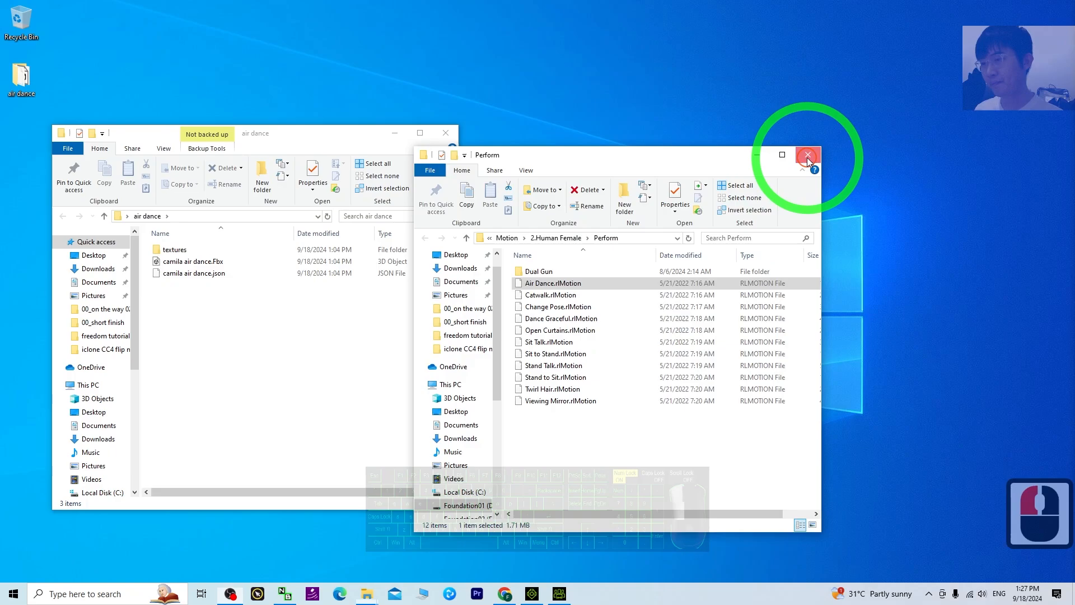
click(807, 155)
Step: Search the computer for "blender" and launch Blender
click(67, 595)
text(blender)
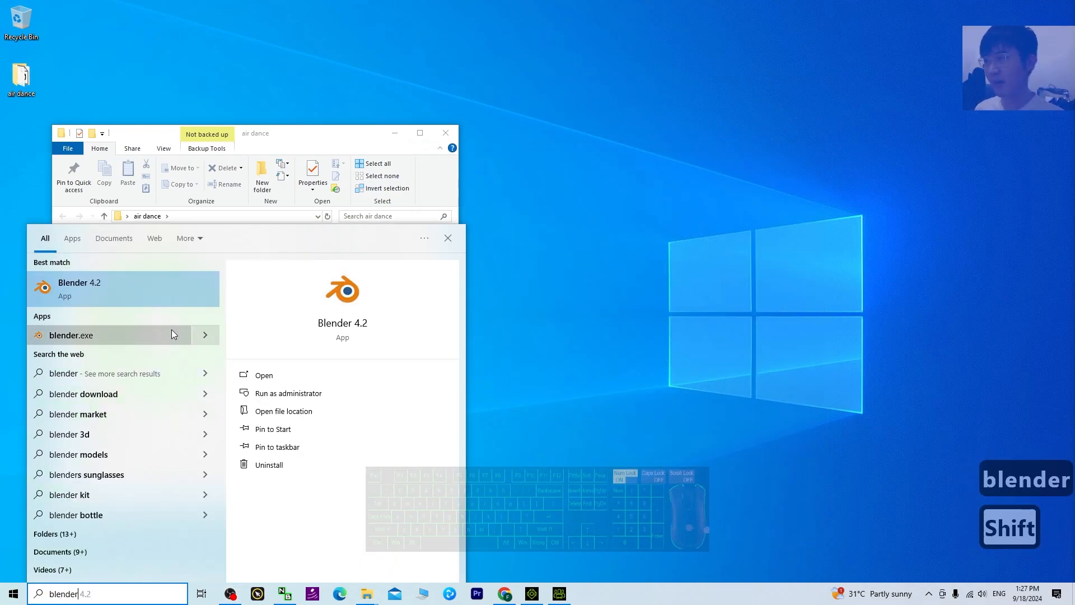
click(171, 335)
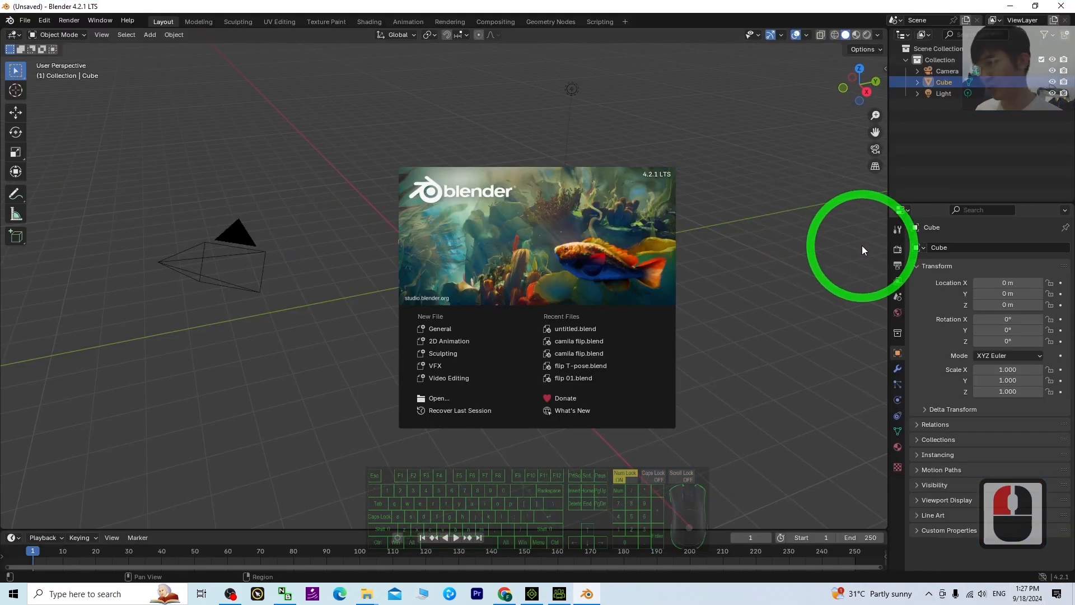
Step: Dismiss the splash screen and delete the default camera, cube and light from the scene
click(291, 378)
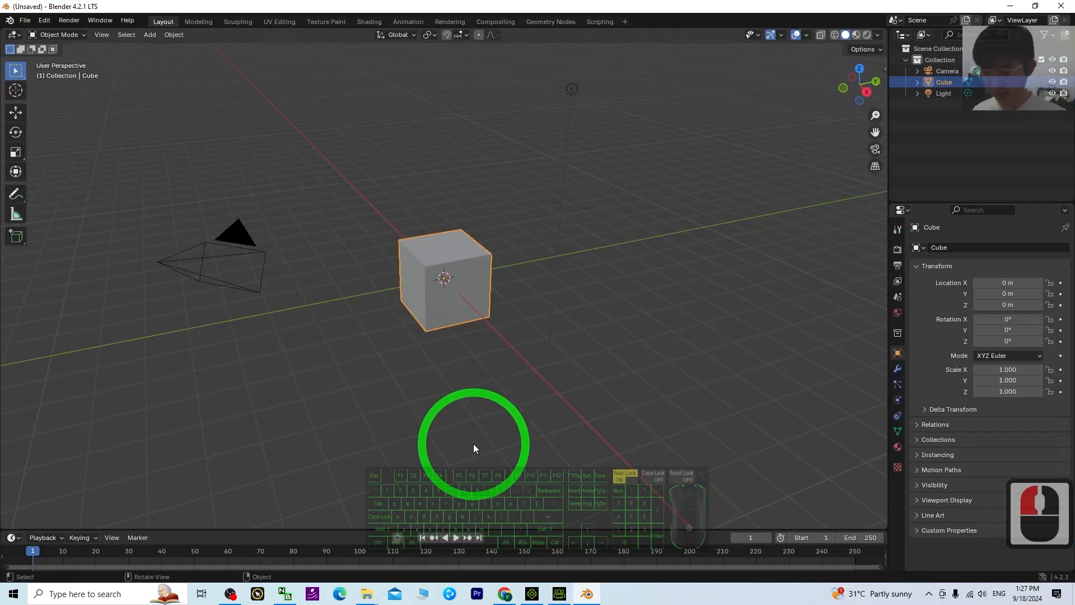
key(a)
key(Delete)
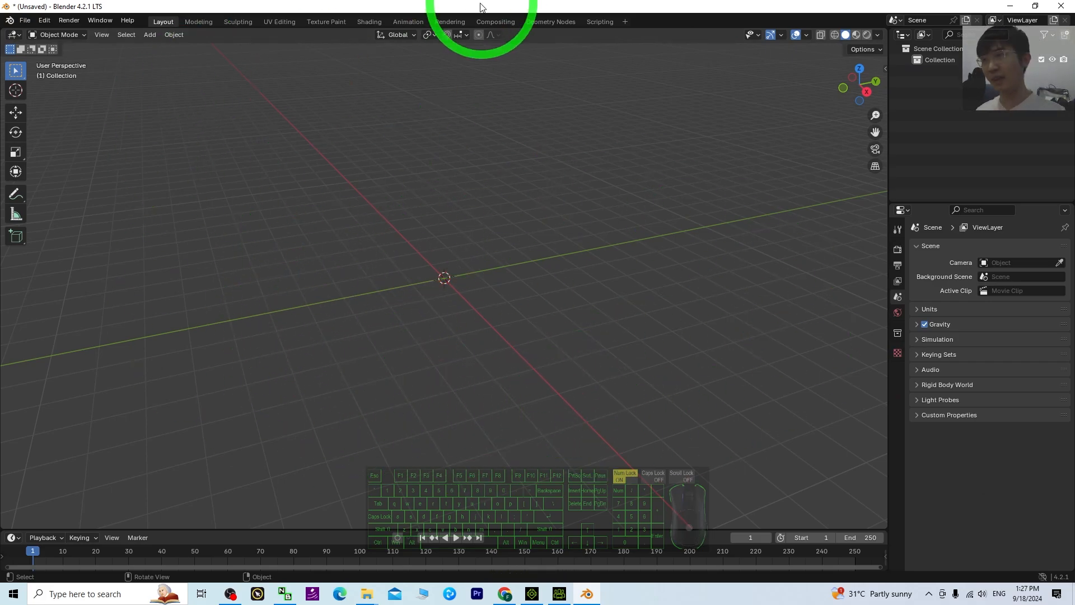
Step: Move the Blender window aside to uncover the "air dance" folder window and select camila air dance.Fbx in it
drag(461, 7, 621, 25)
click(128, 140)
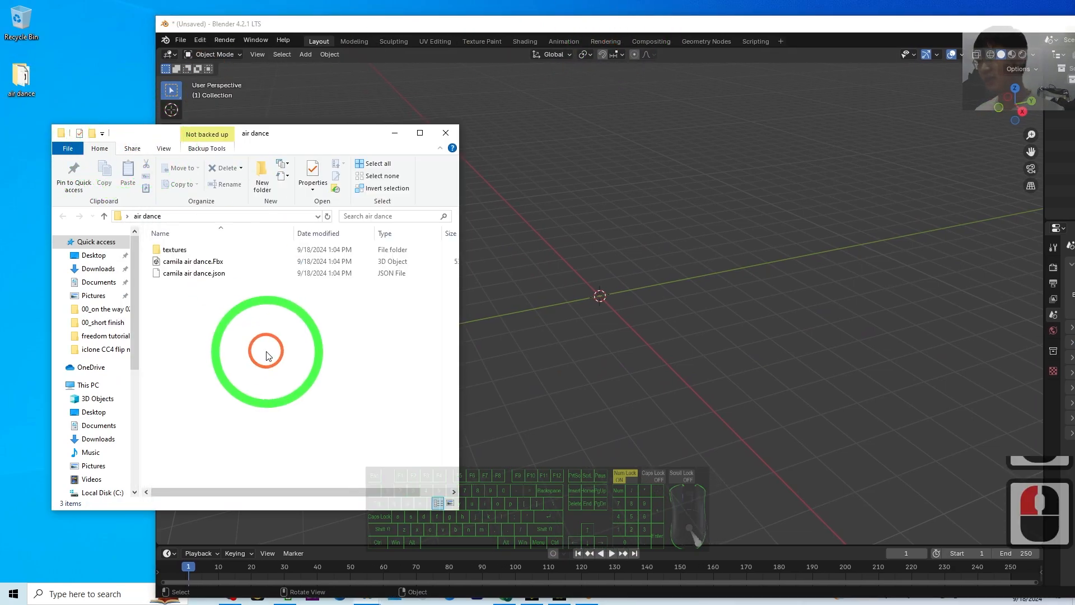
click(188, 260)
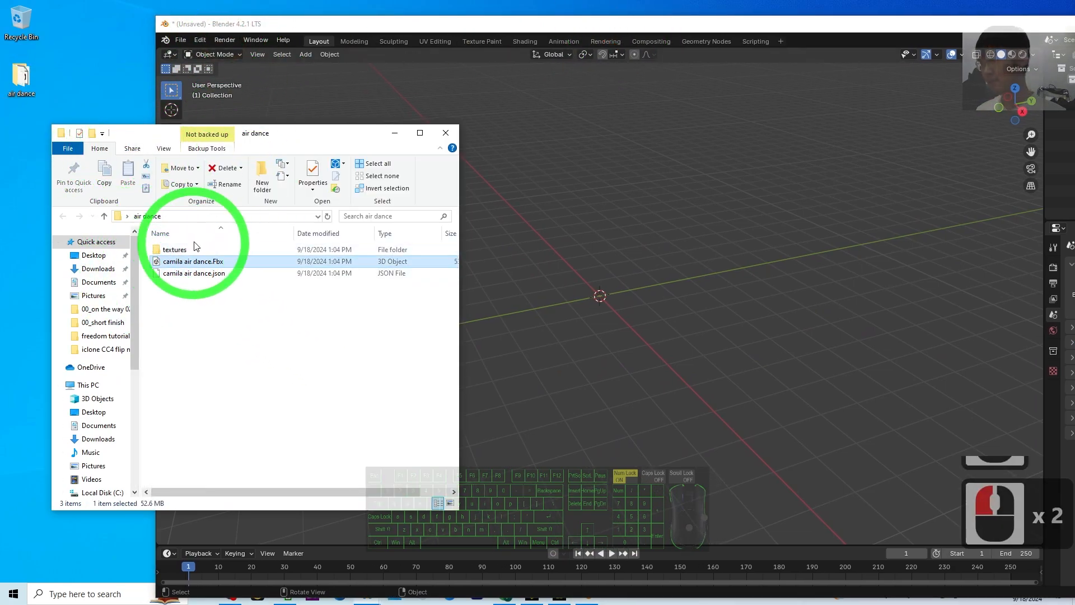
Step: Import camila air dance.Fbx from the Desktop "air dance" folder as FBX into the Blender scene
click(180, 41)
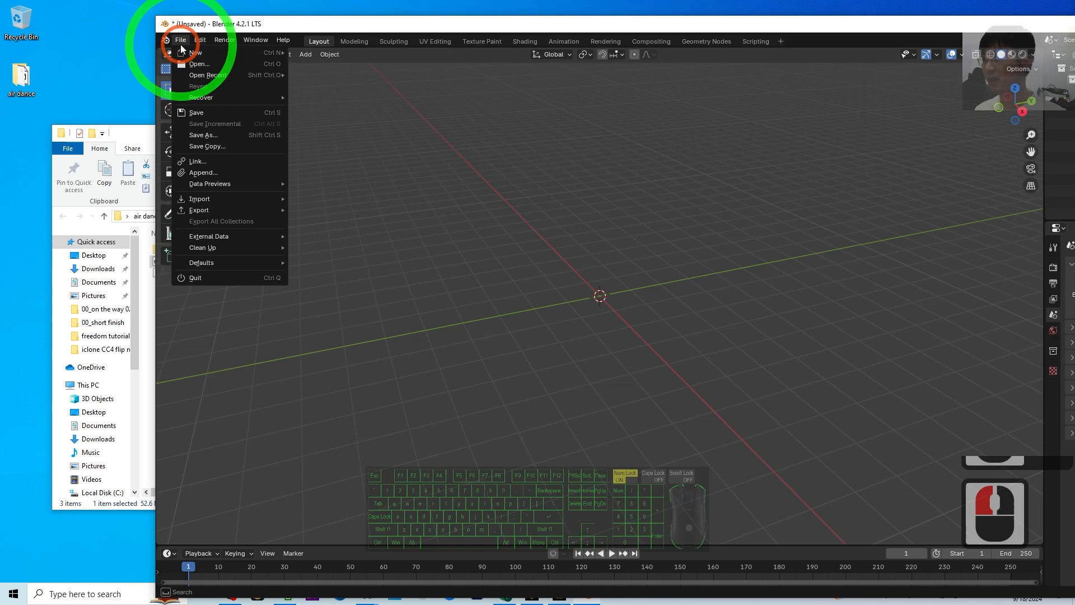
click(240, 199)
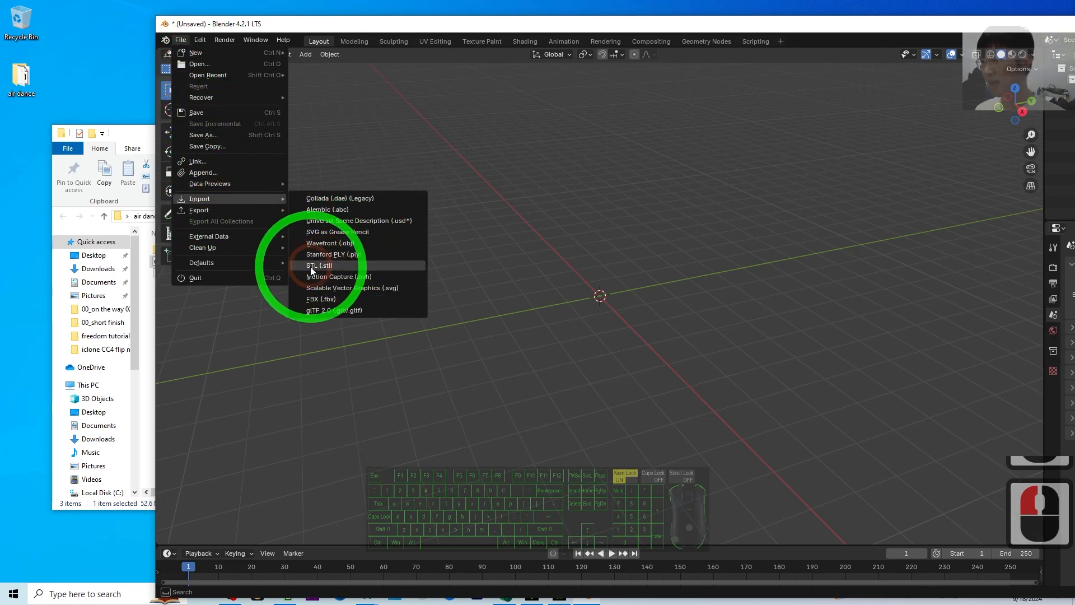
click(321, 299)
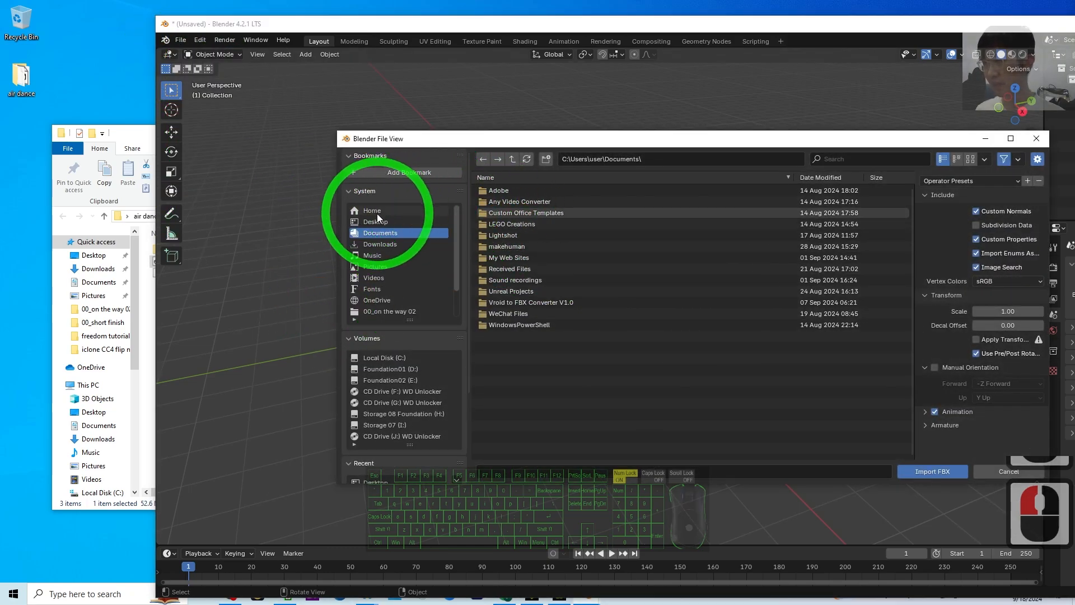
click(375, 220)
double_click(504, 190)
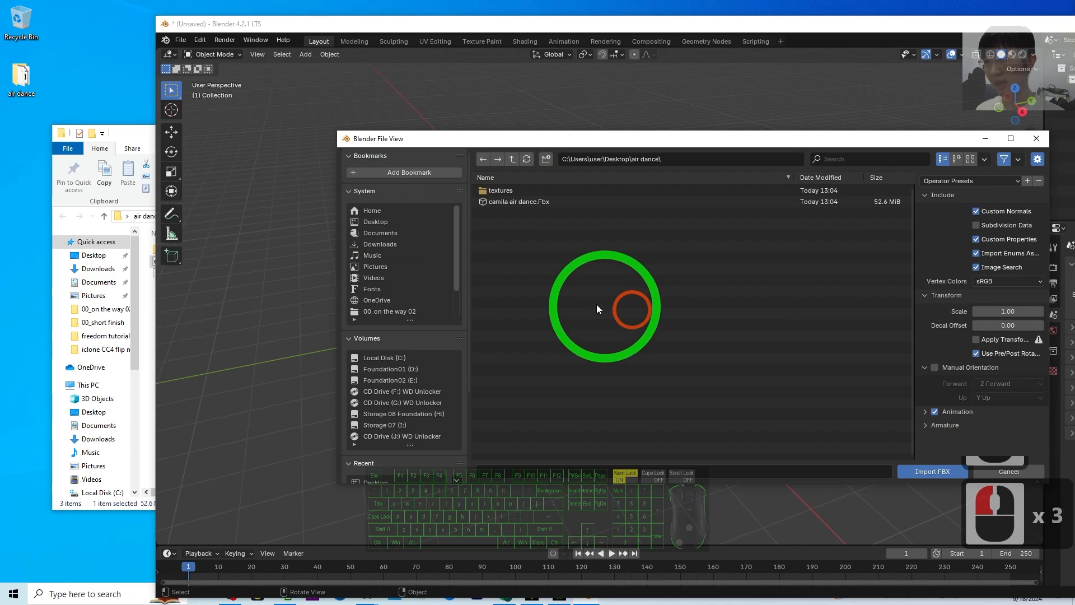
click(503, 205)
double_click(514, 204)
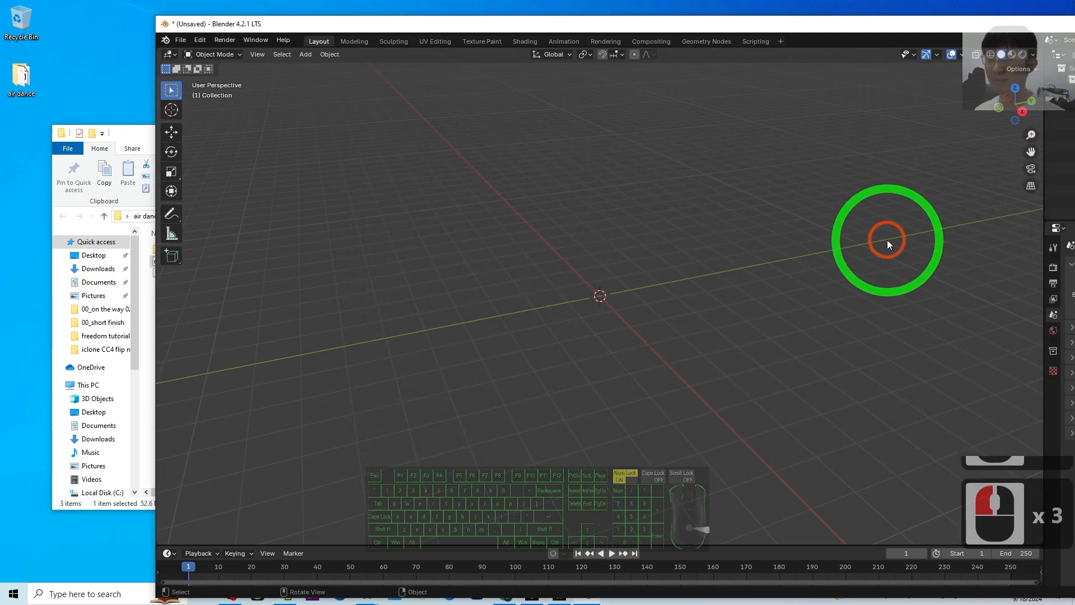
Step: Maximize the Blender window and frame the whole imported character from the front in the viewport
drag(743, 24, 701, 34)
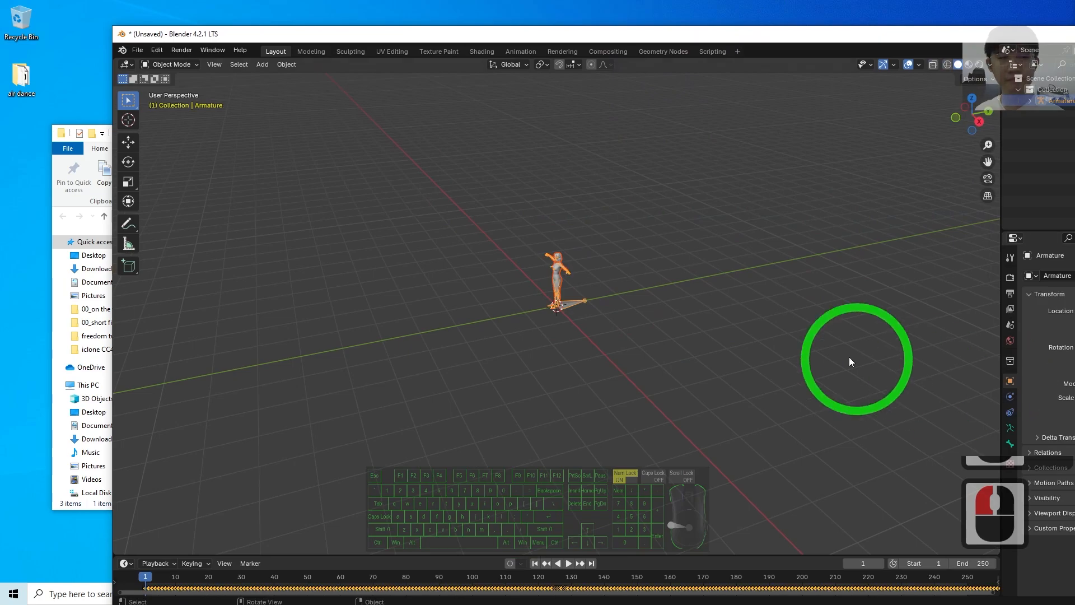
scroll(611, 252, up, 10)
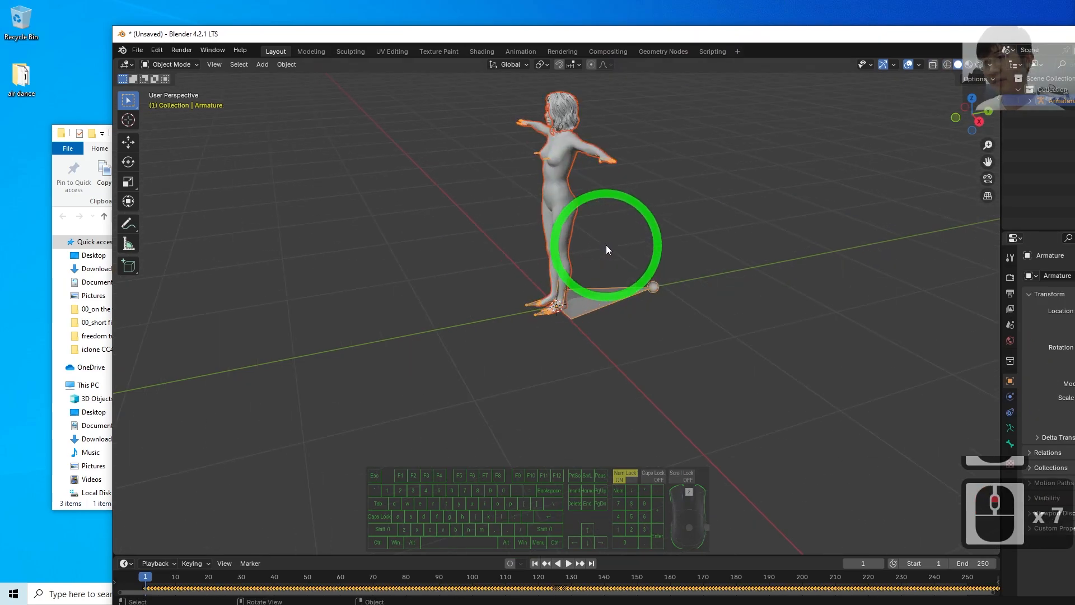
double_click(683, 37)
scroll(591, 220, down, 4)
scroll(574, 219, up, 2)
shift+middle_drag(573, 219, 546, 275)
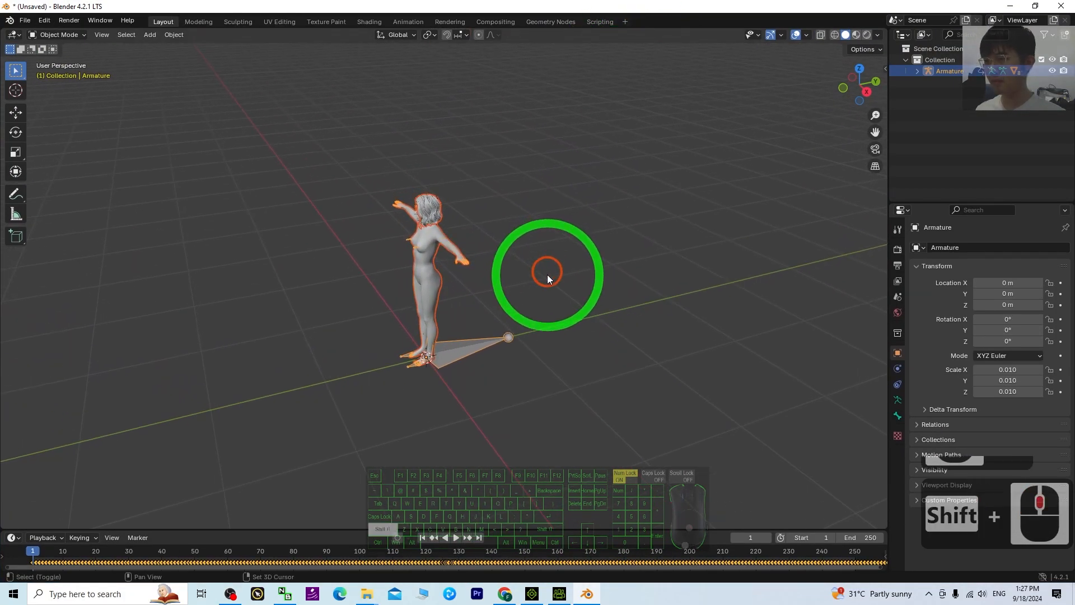
middle_drag(585, 334, 631, 330)
scroll(667, 335, up, 4)
scroll(644, 329, down, 4)
scroll(634, 325, up, 4)
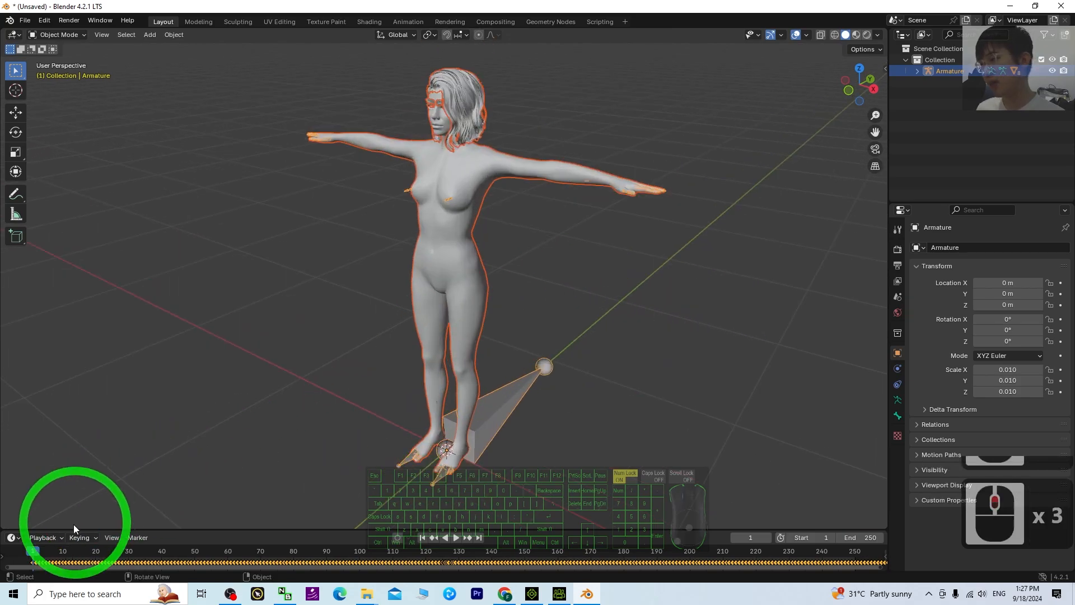
Step: Enlarge the timeline area and switch the viewport to Material Preview shading
double_click(36, 550)
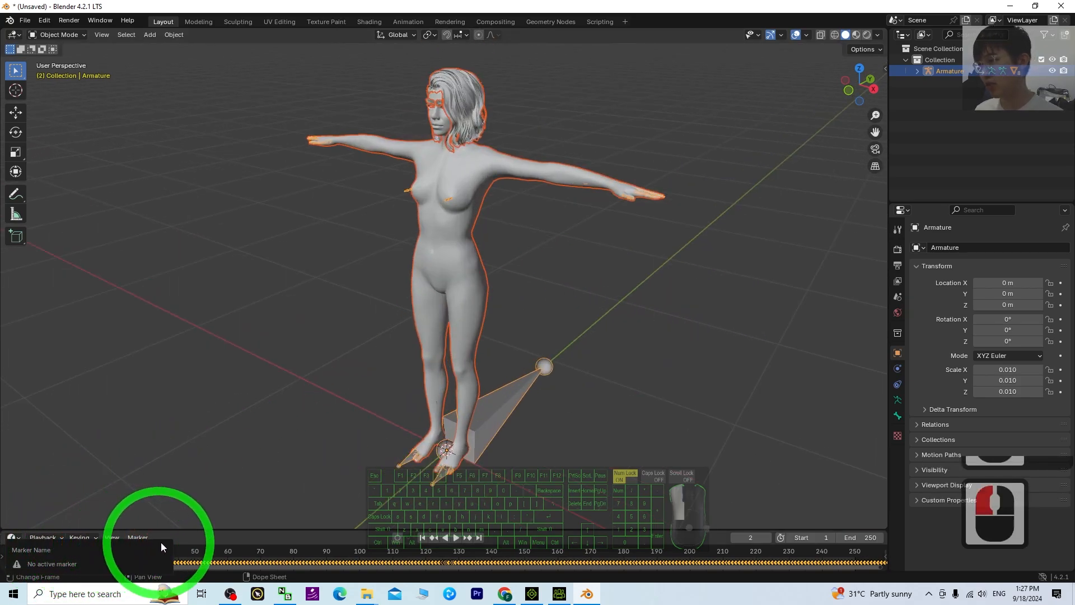
drag(280, 530, 288, 462)
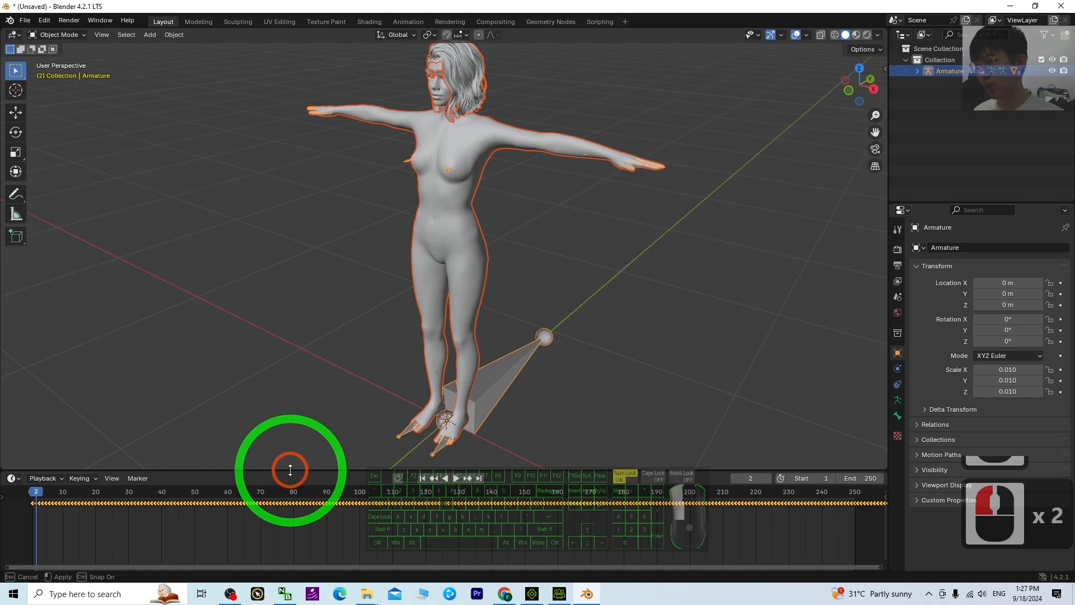
click(731, 330)
click(856, 36)
scroll(694, 189, down, 6)
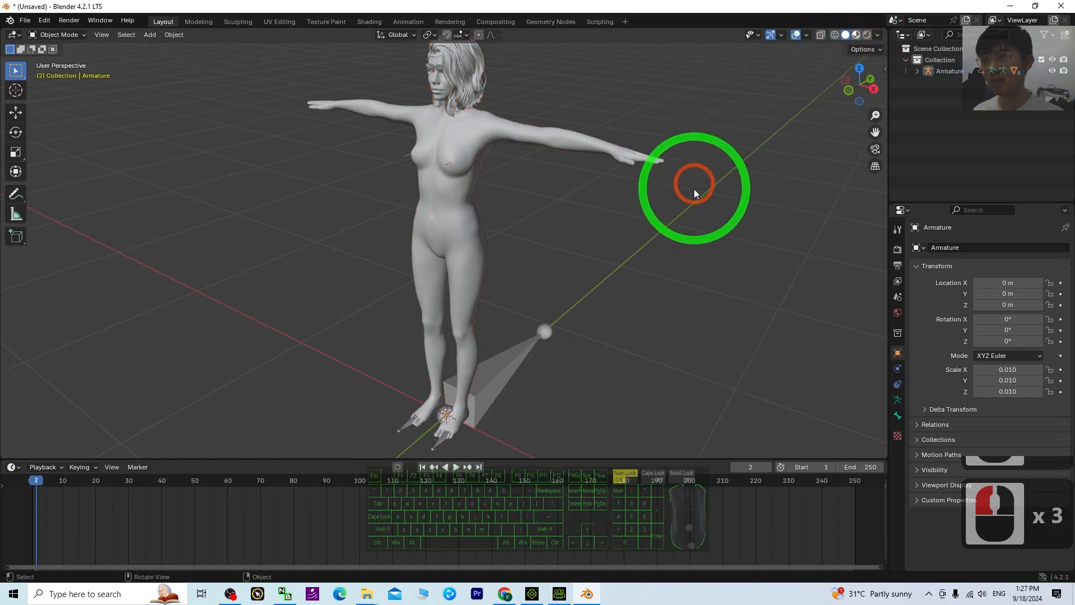
scroll(586, 278, up, 4)
Step: Select the character's armature and scrub the timeline to frame 60 to preview the motion
click(518, 323)
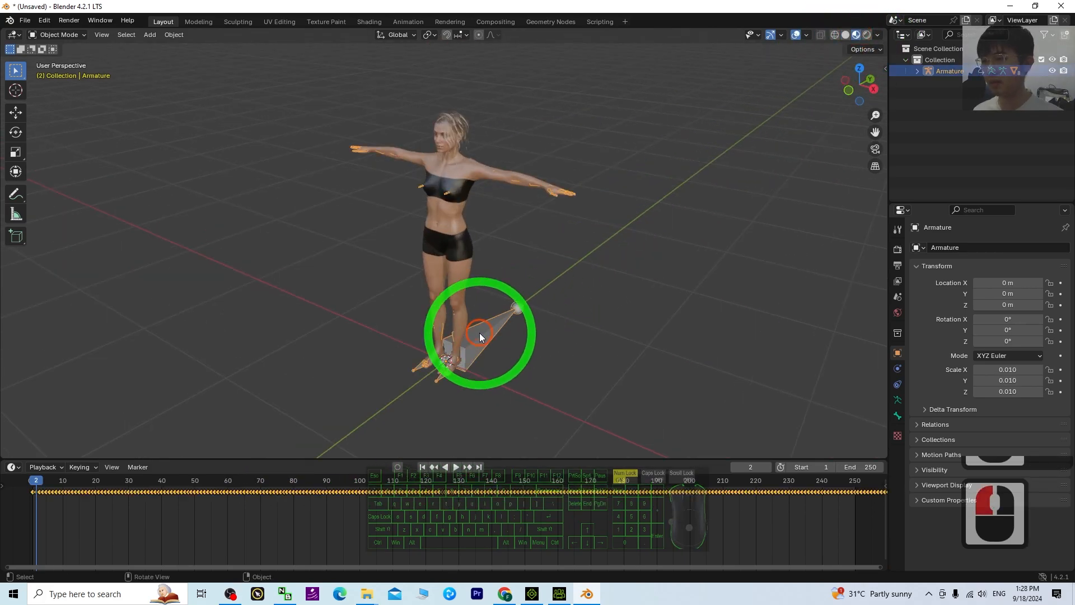
click(52, 509)
drag(37, 483, 230, 482)
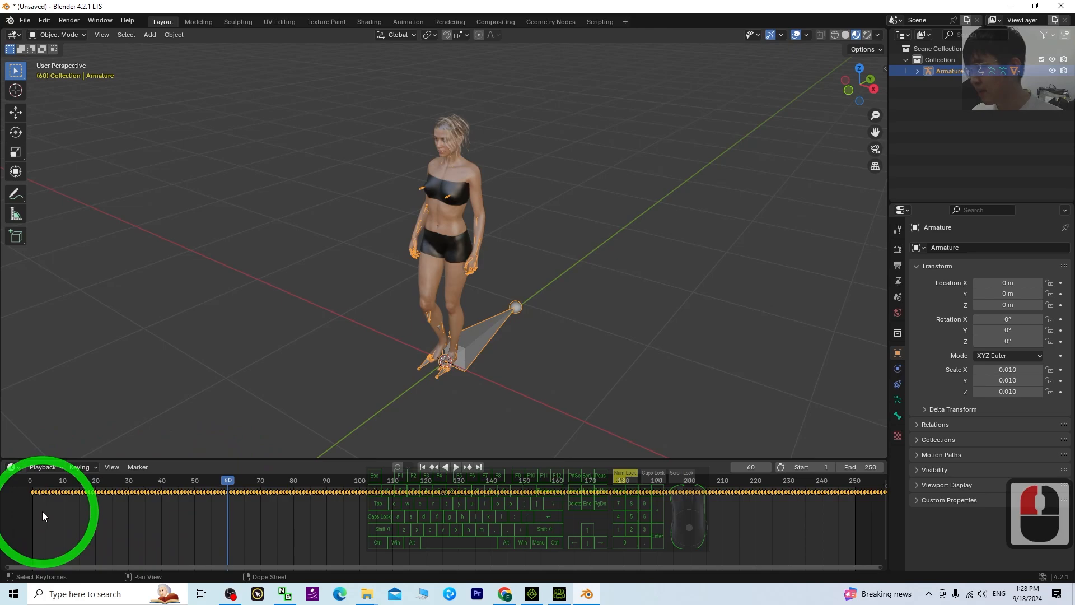
Step: Inspect the armature's first keyframe on the timeline and return the playhead to frame 1
click(33, 492)
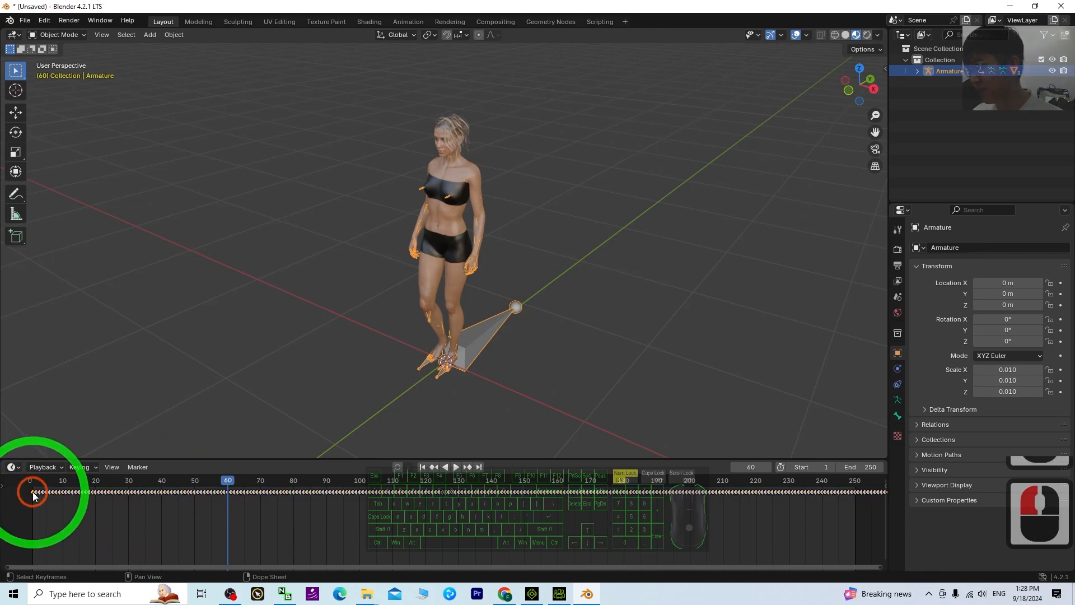
click(37, 498)
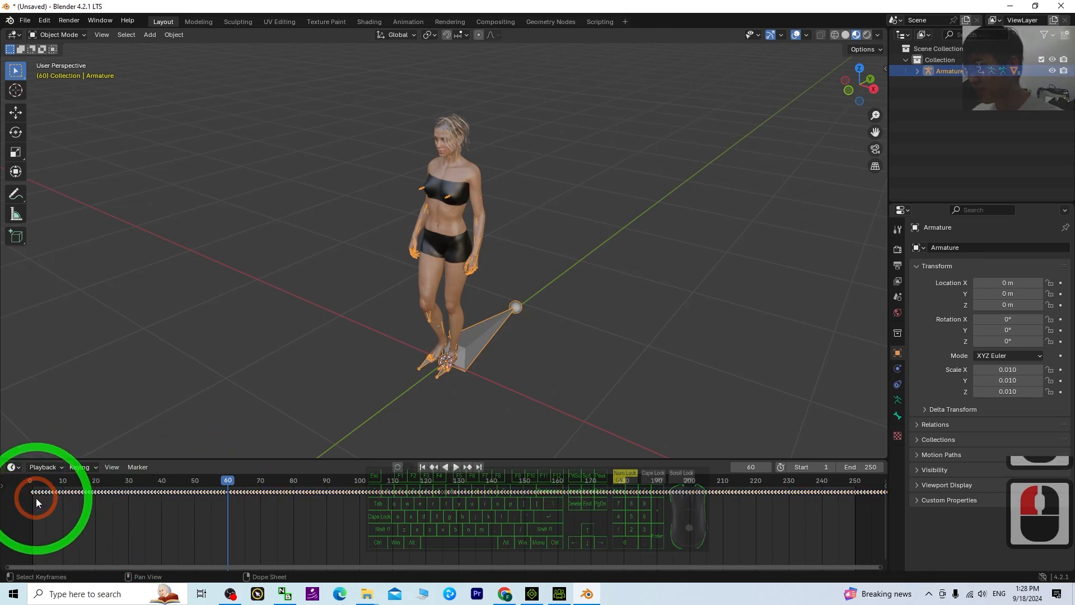
drag(35, 499, 72, 519)
click(60, 511)
click(32, 481)
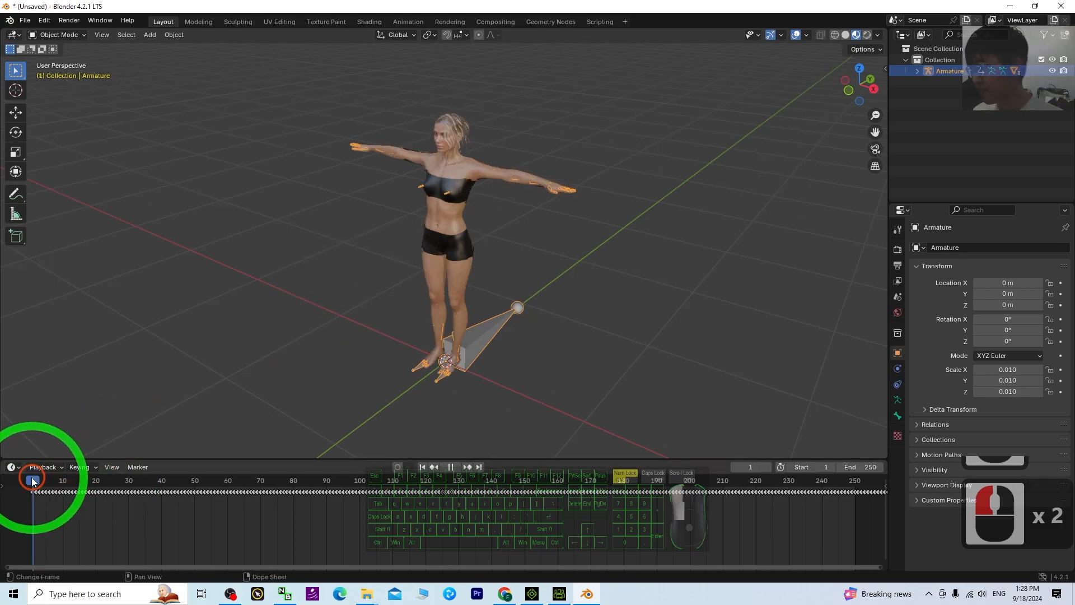
Step: Locate the armature's last keyframe on the timeline and place the playhead just after it, at frame 622
drag(72, 520, 502, 560)
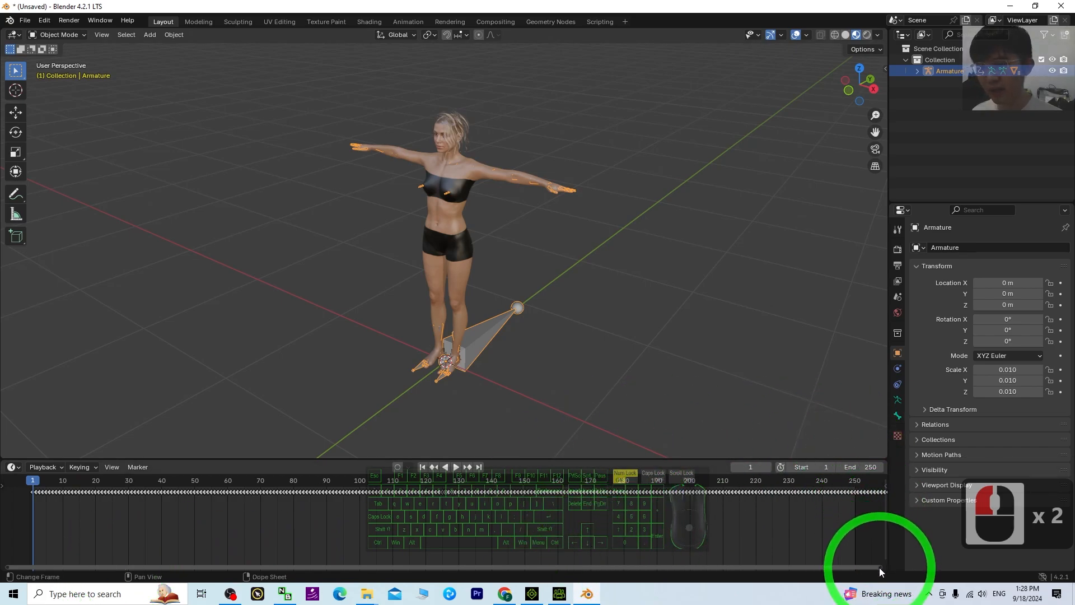
drag(880, 566, 588, 575)
click(621, 536)
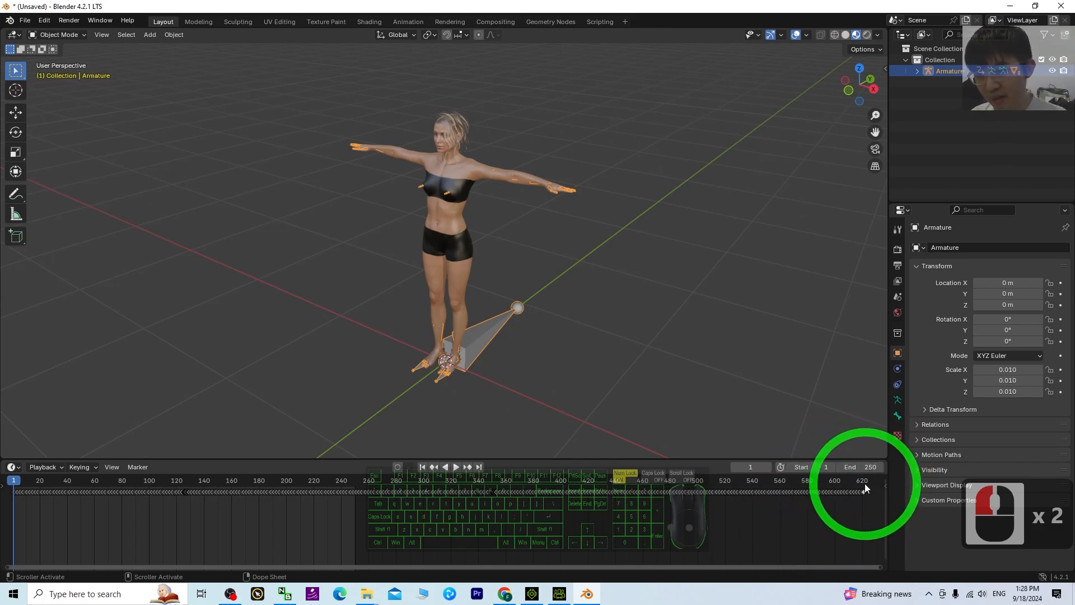
drag(881, 567, 1074, 543)
drag(864, 534, 939, 561)
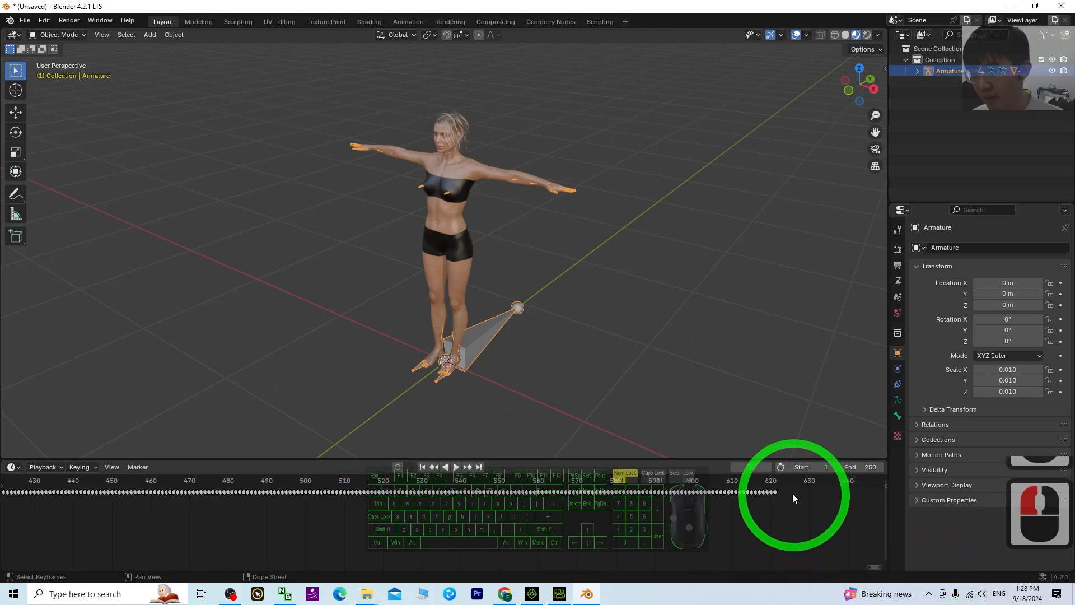
drag(792, 492, 782, 491)
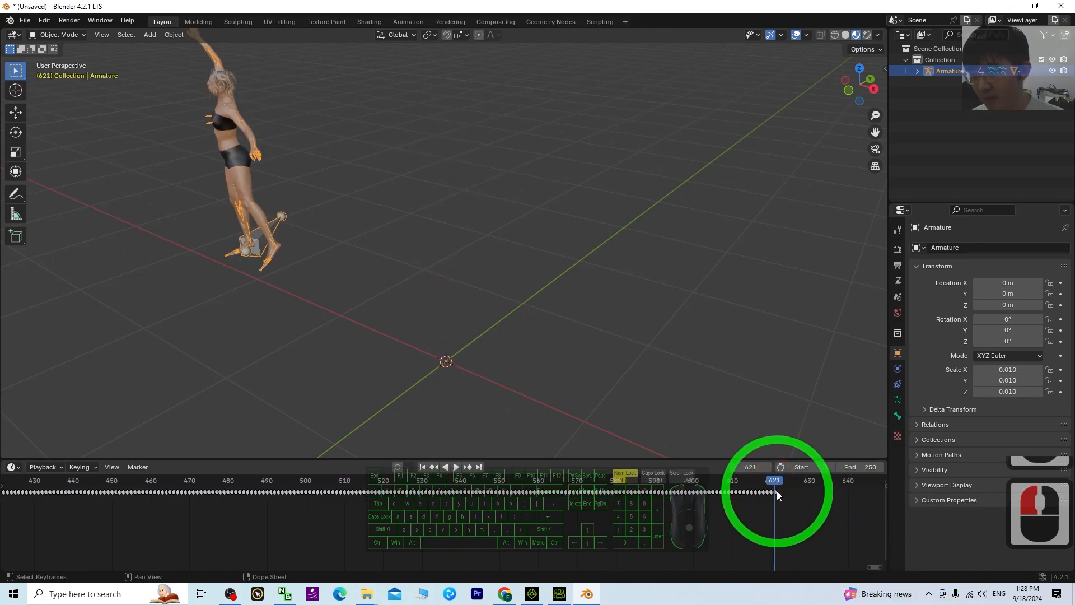
click(778, 488)
click(778, 496)
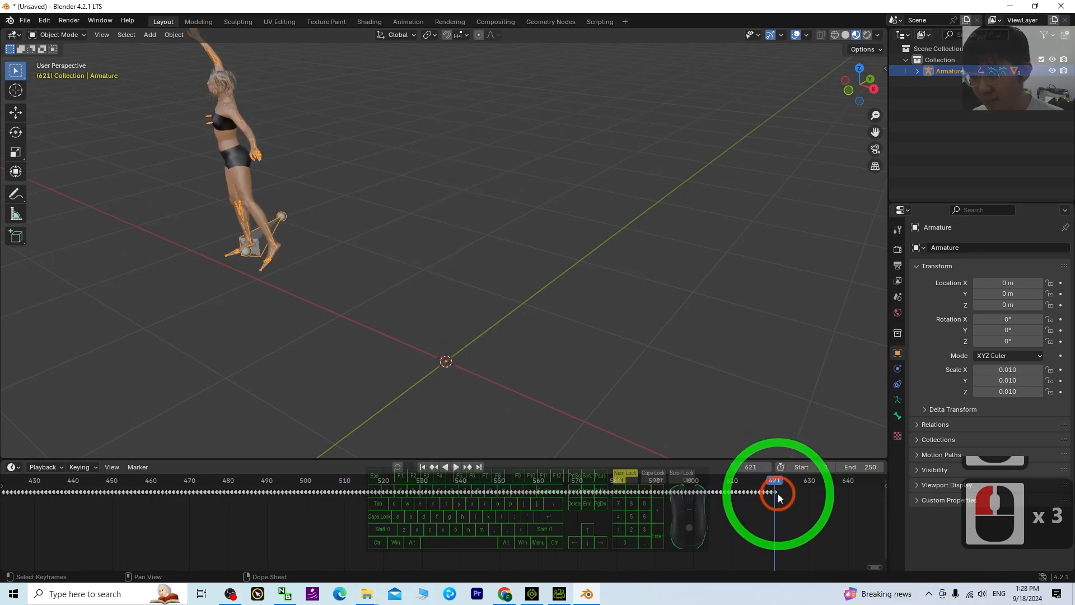
drag(781, 495, 780, 483)
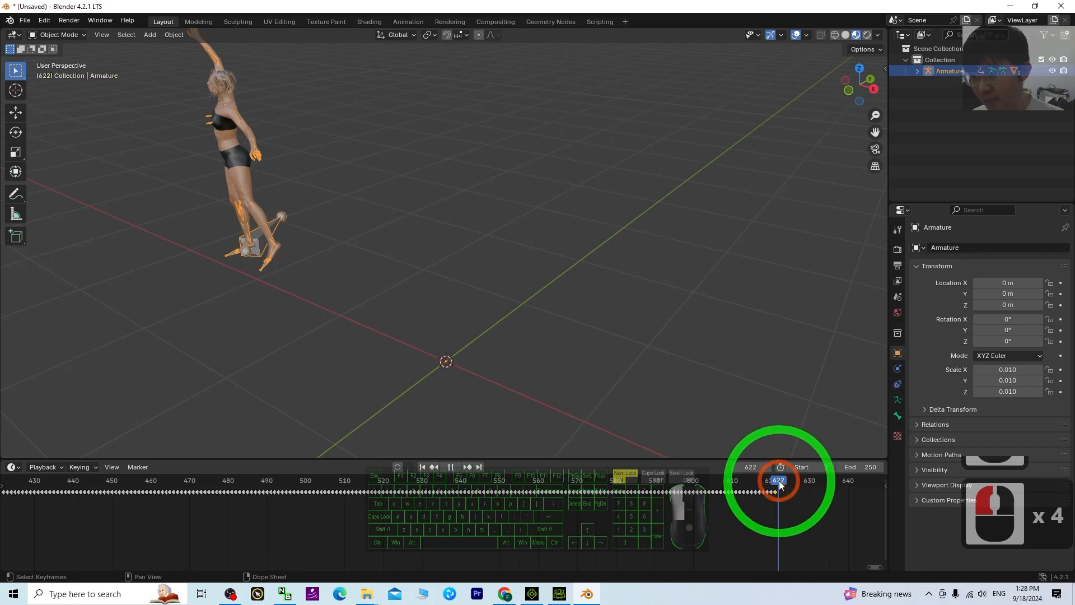
Step: Set the scene's end frame to 622
click(876, 464)
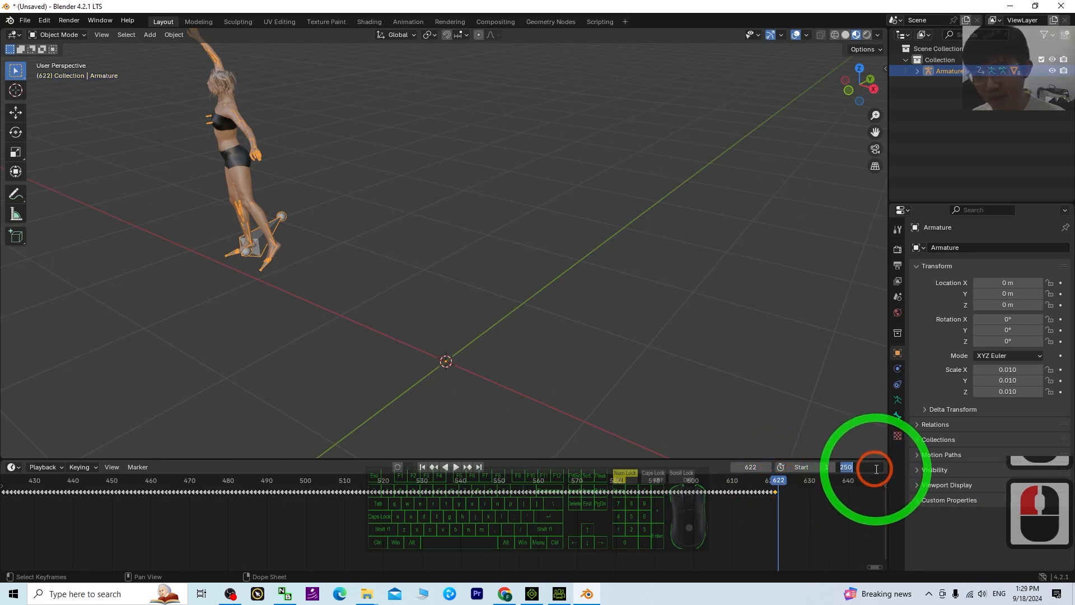
text(622)
key(Return)
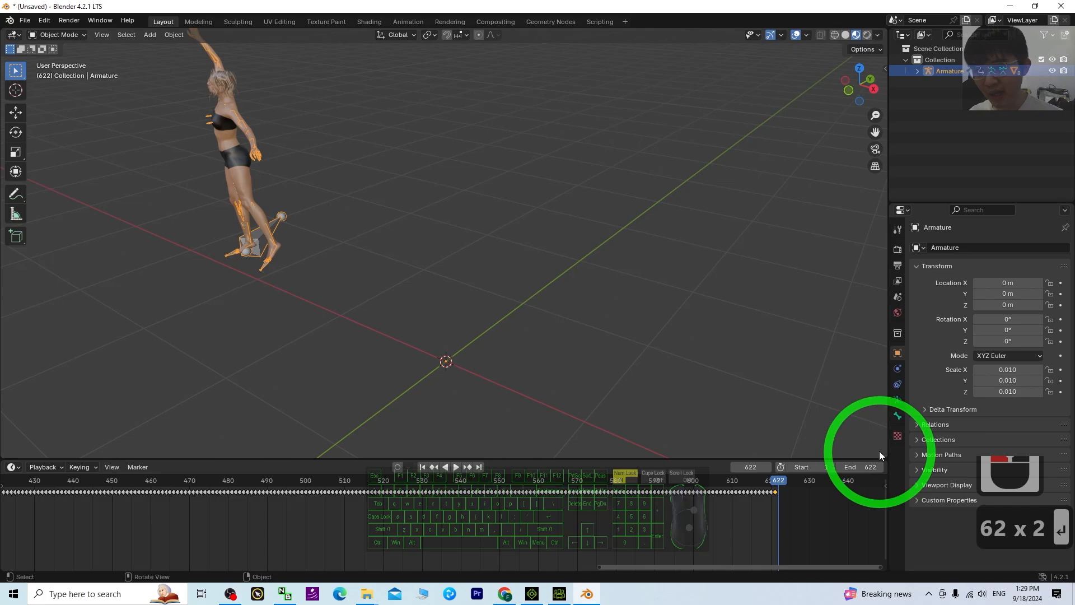
Step: Copy the armature's T-pose keyframe at frame 1 and paste it at frame 622
drag(799, 572, 182, 495)
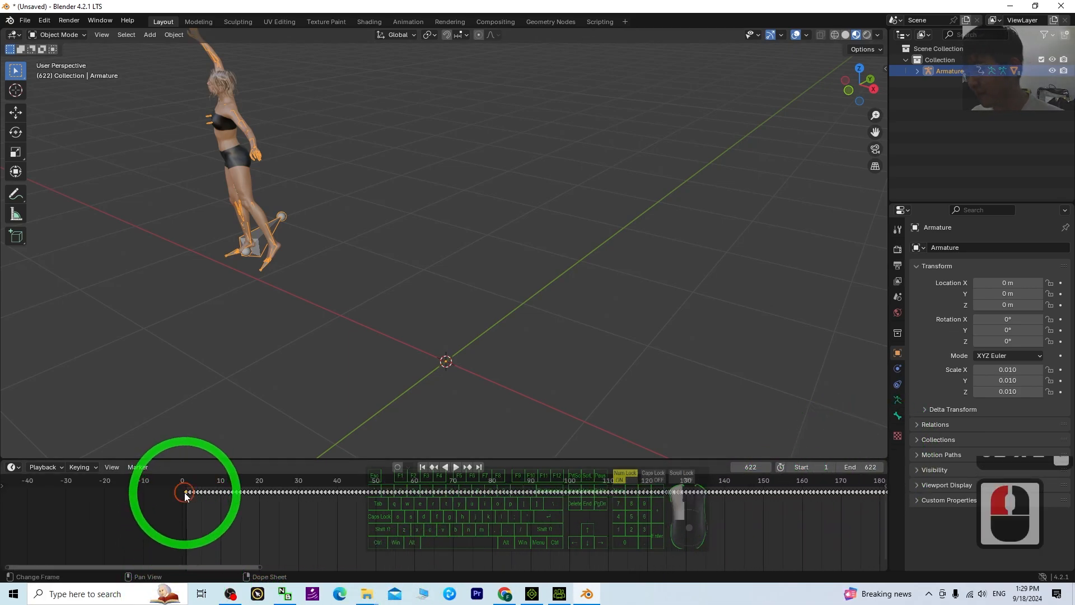
click(185, 496)
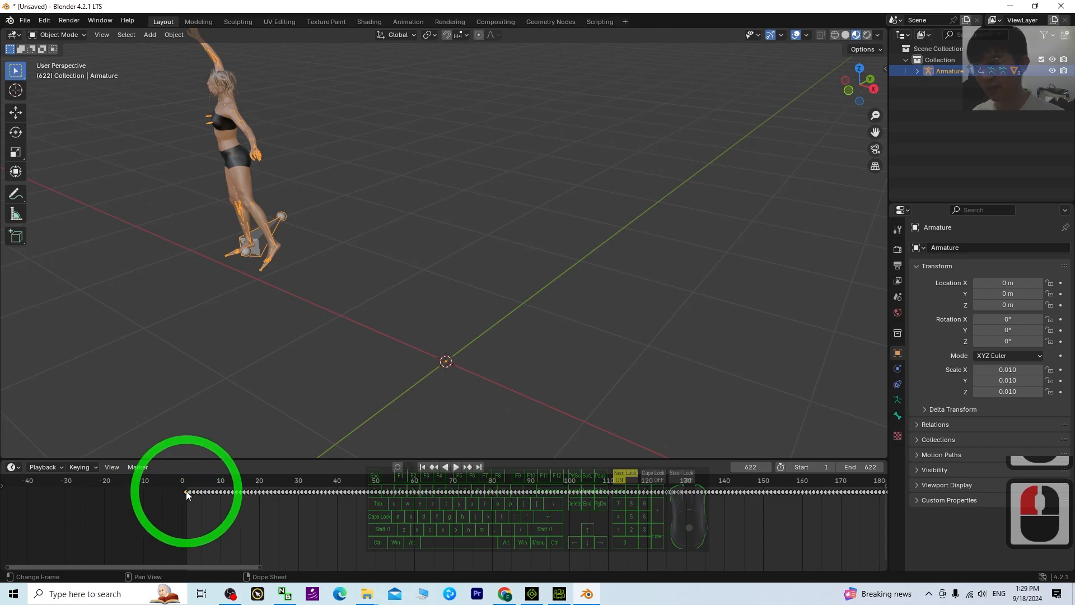
key(ctrl+c)
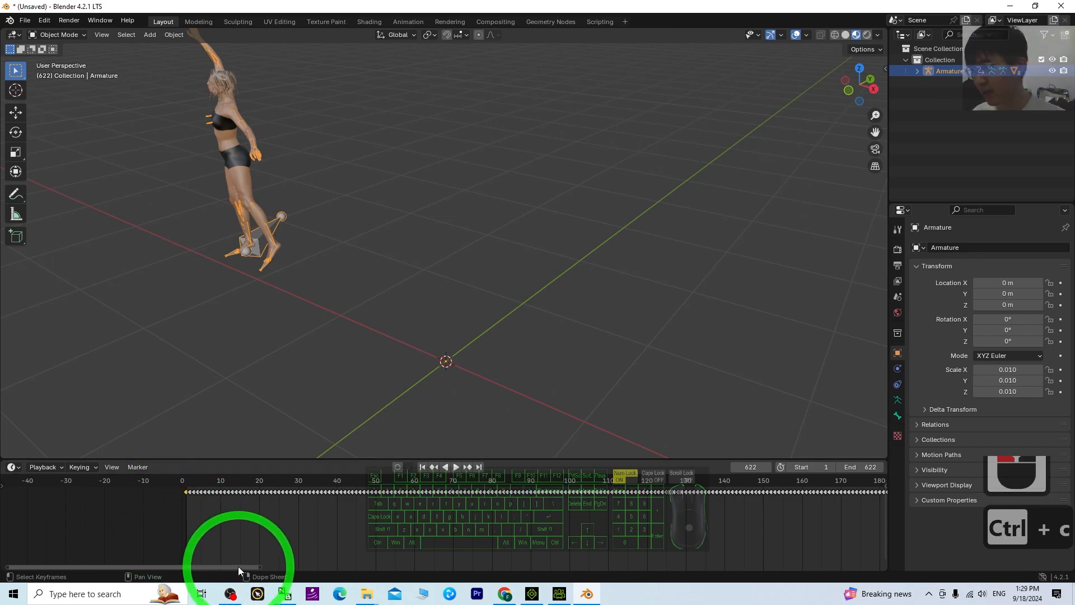
drag(235, 567, 800, 518)
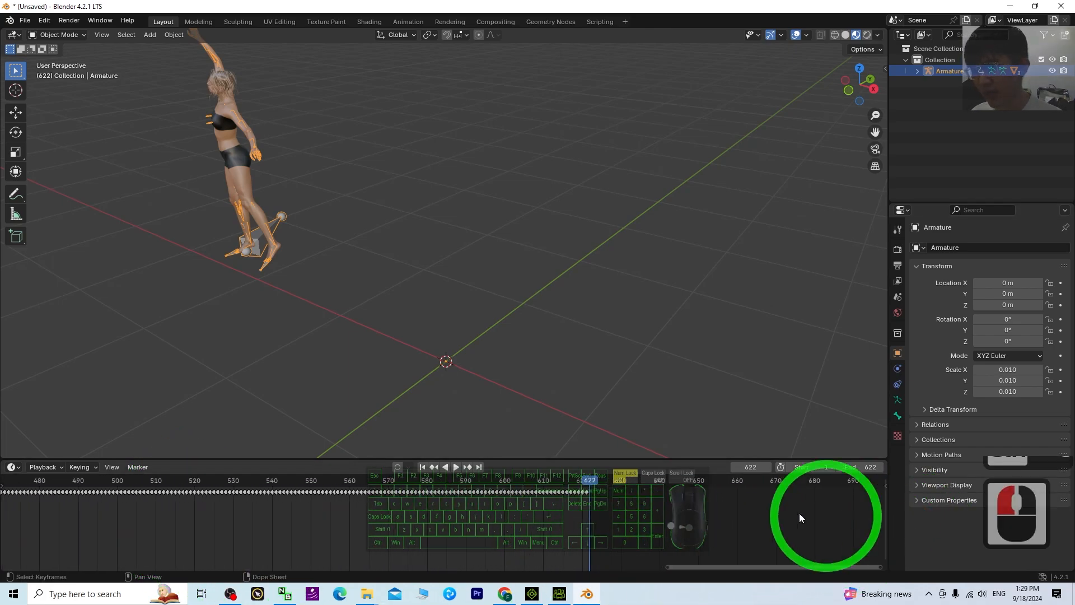
double_click(590, 493)
key(ctrl+v)
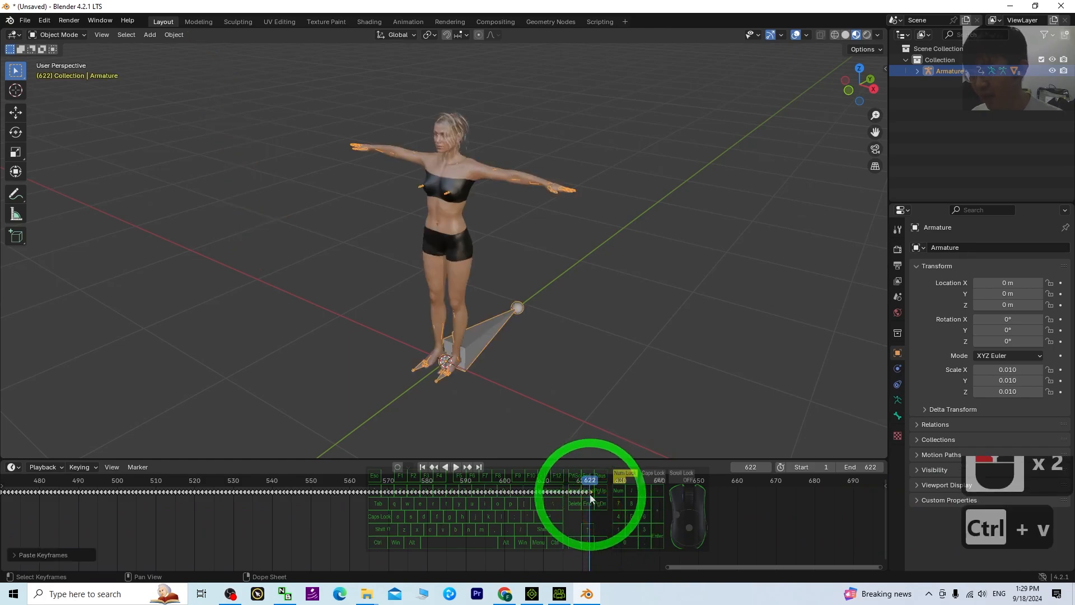
key(space)
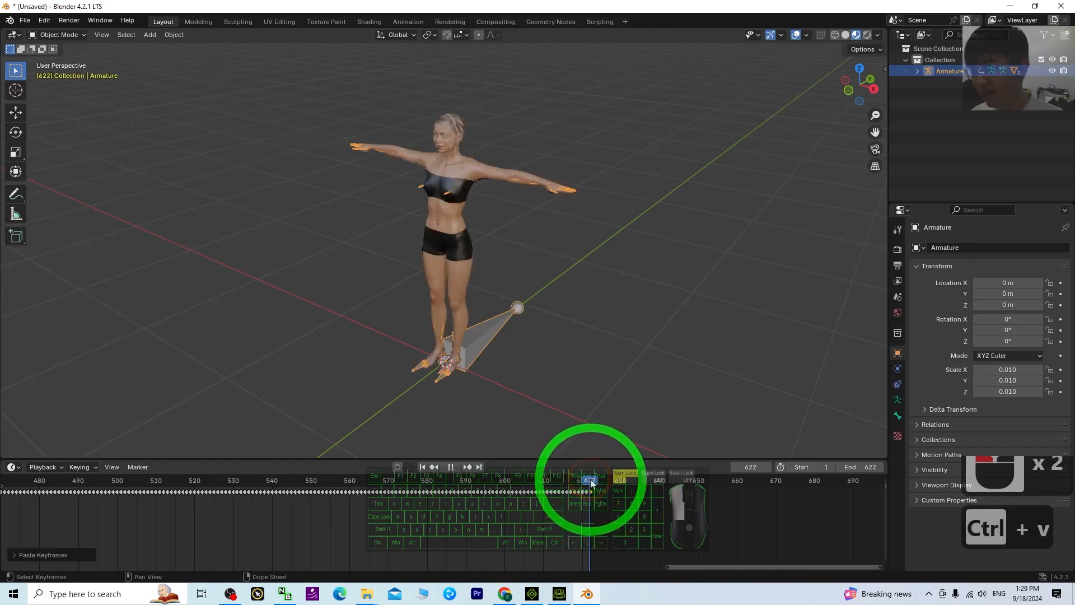
Step: Return to frame 1, scrub forward past the opening T-pose, and place the playhead at frame 60
drag(590, 483, 590, 481)
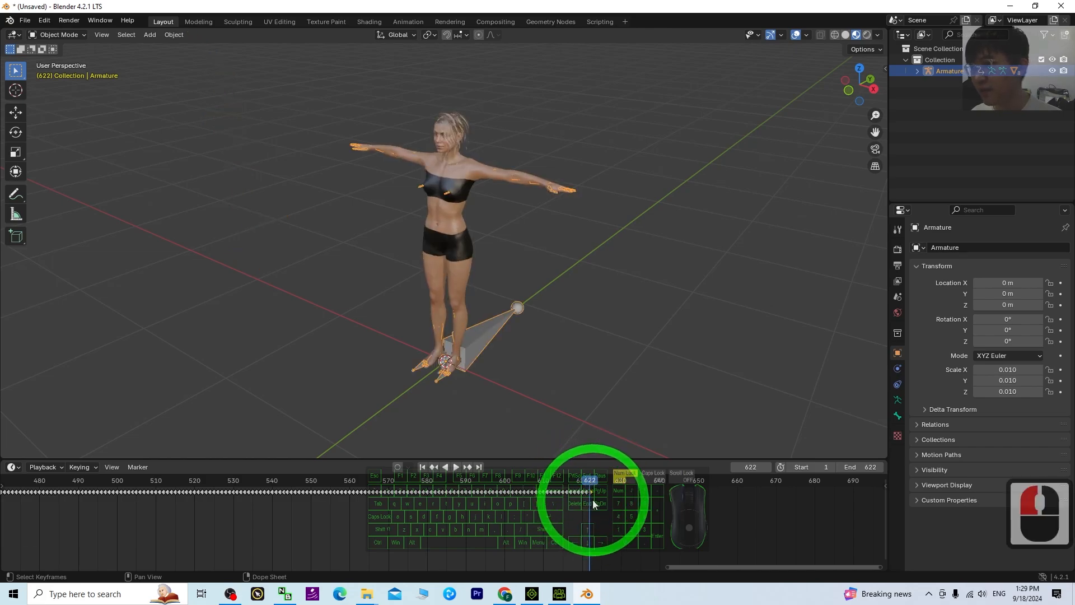
drag(801, 571, 173, 571)
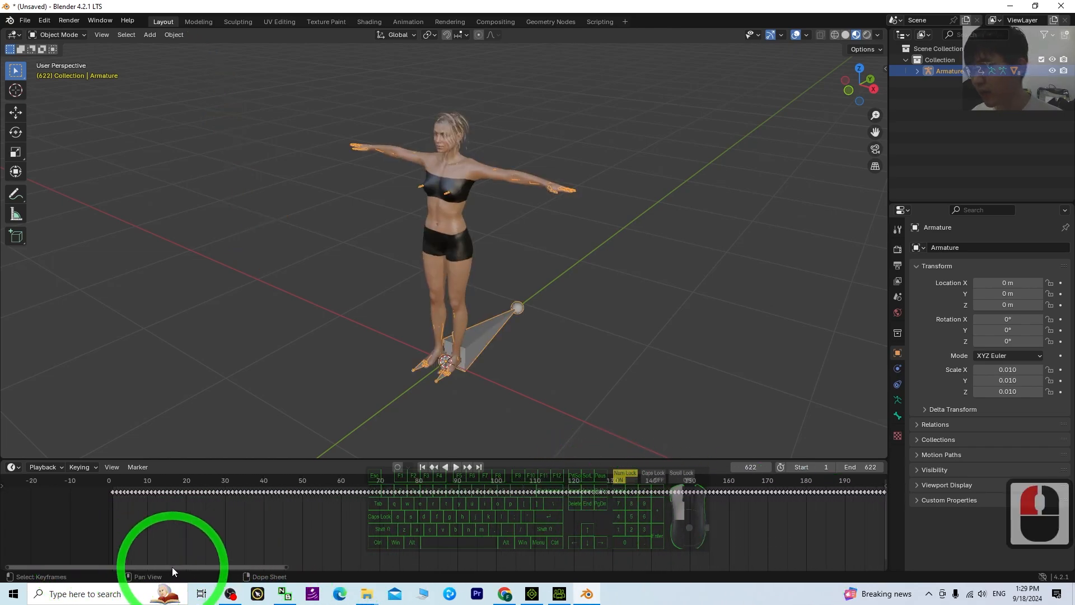
click(112, 468)
click(109, 482)
click(110, 482)
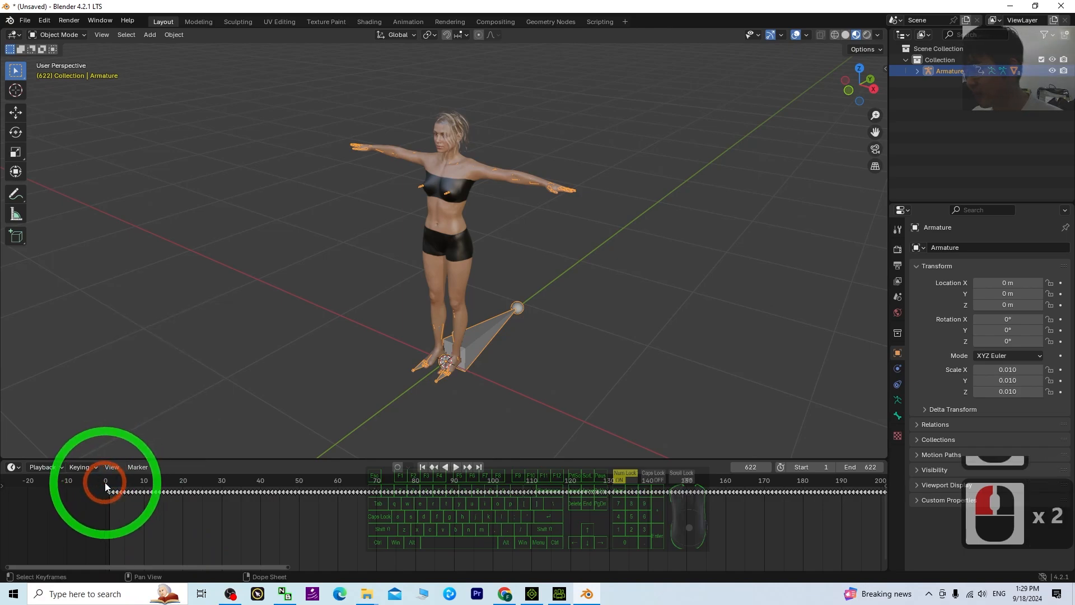
click(110, 483)
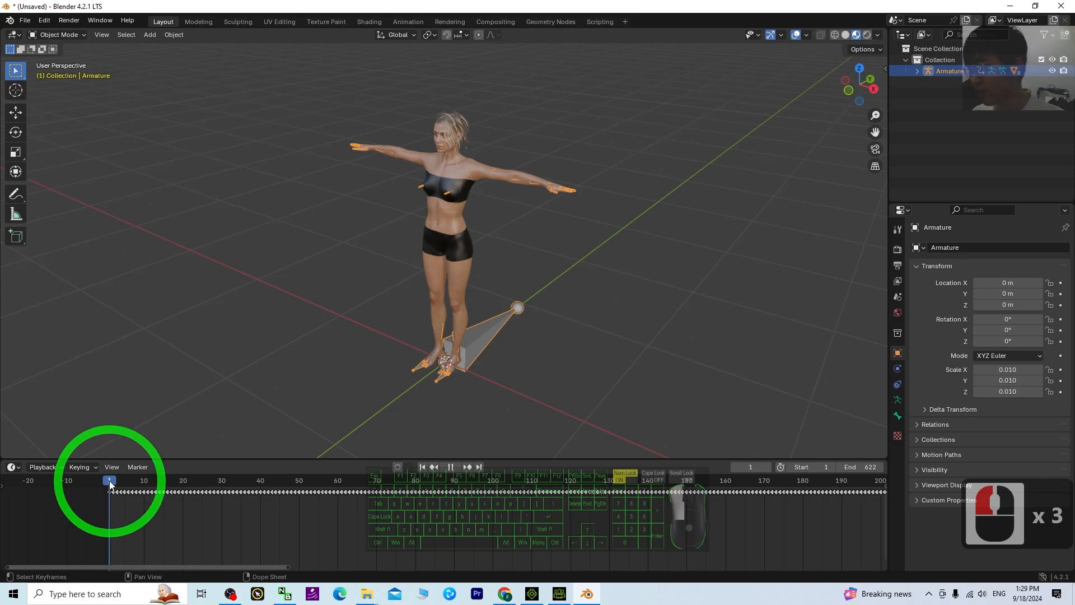
drag(109, 485, 339, 481)
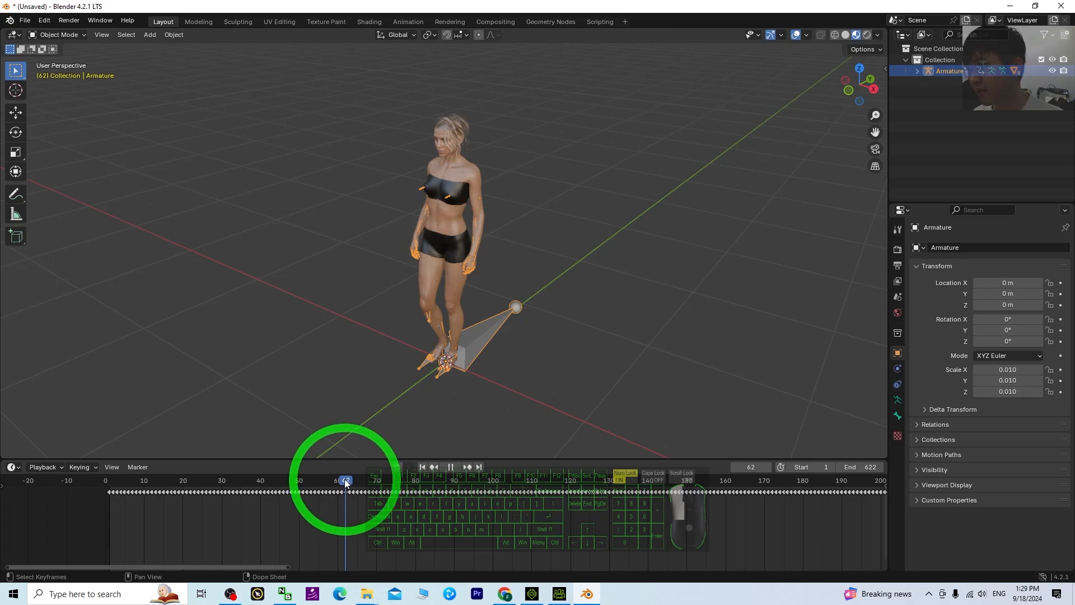
drag(332, 482, 338, 481)
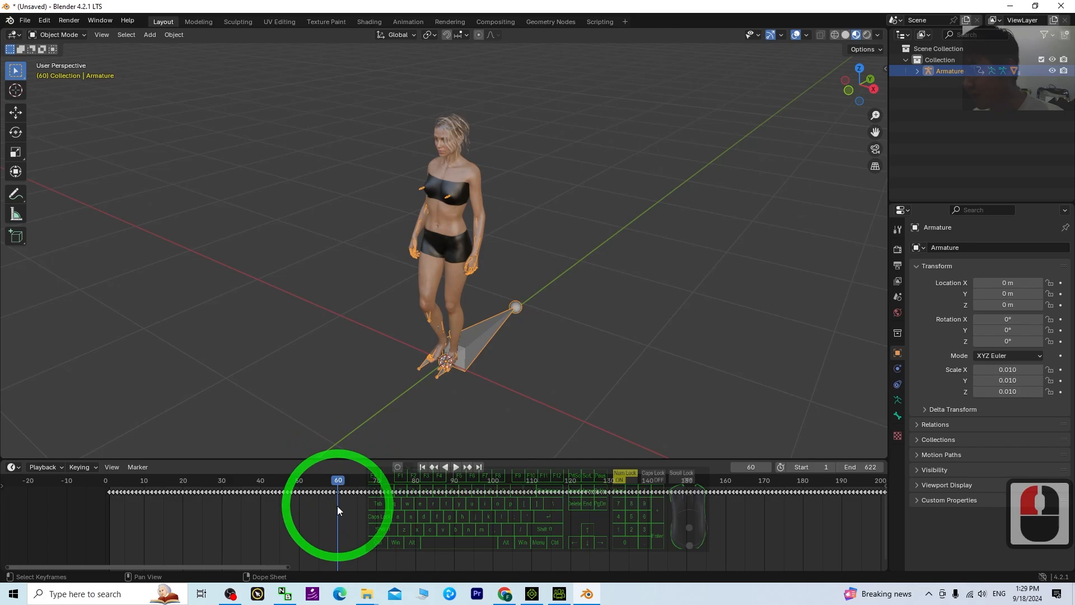
Step: Delete the armature's keyframes from frame 1 through frame 60
click(336, 499)
click(275, 512)
click(240, 486)
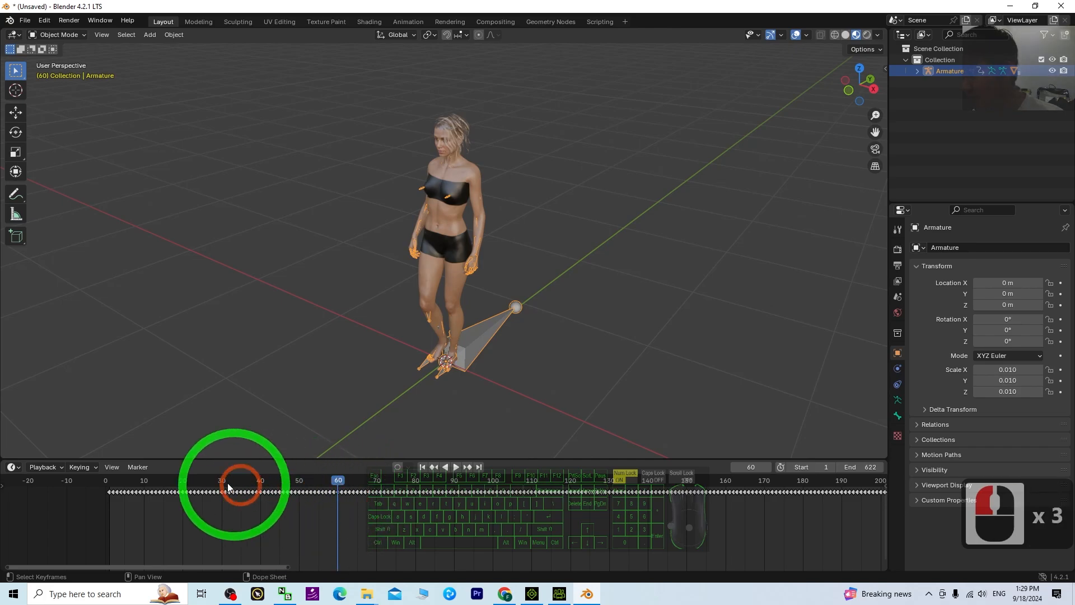
drag(111, 499, 339, 485)
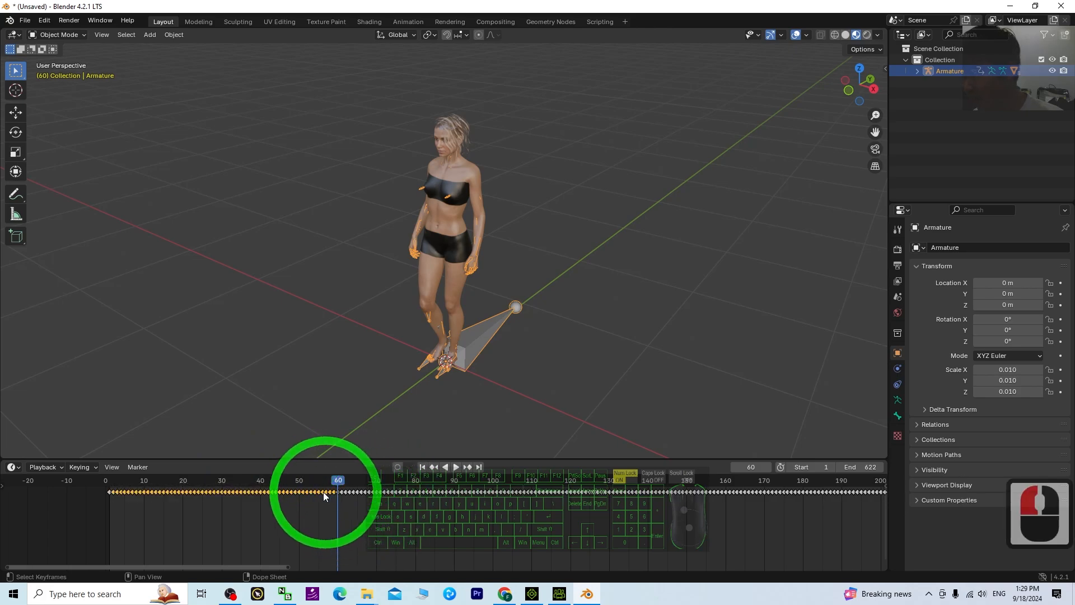
key(Delete)
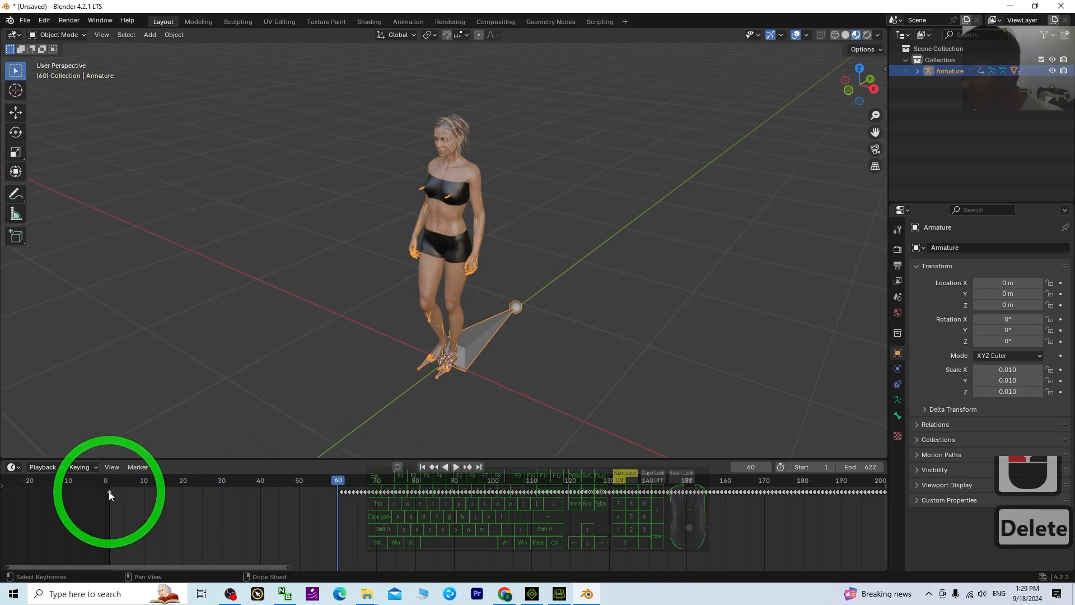
click(109, 492)
key(Delete)
Step: Shift all remaining armature keyframes 60 frames earlier so they start at frame 1
click(373, 503)
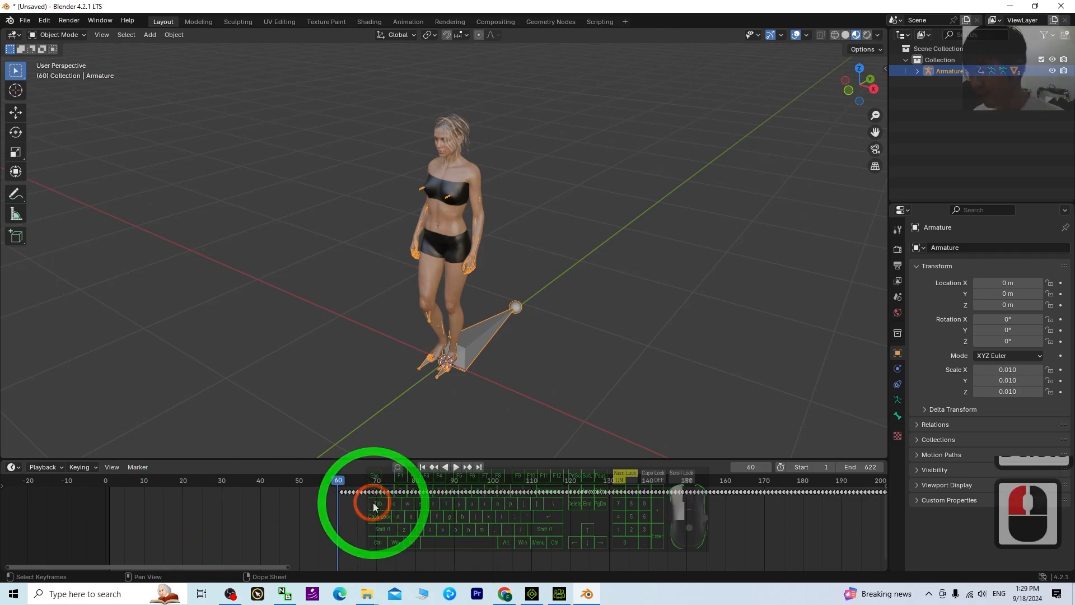
double_click(373, 502)
key(a)
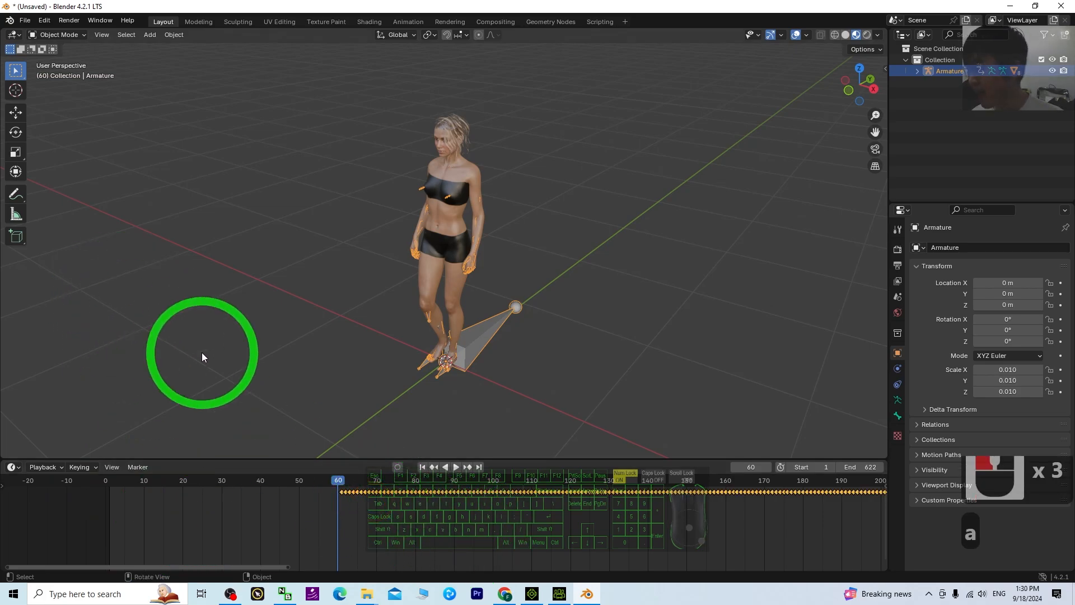
key(g)
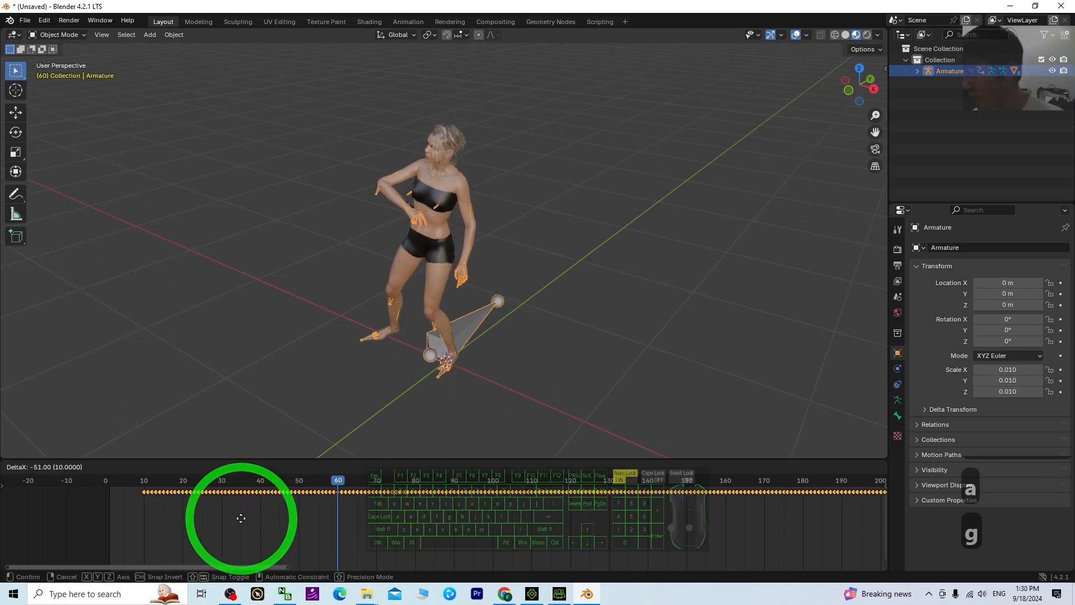
click(144, 503)
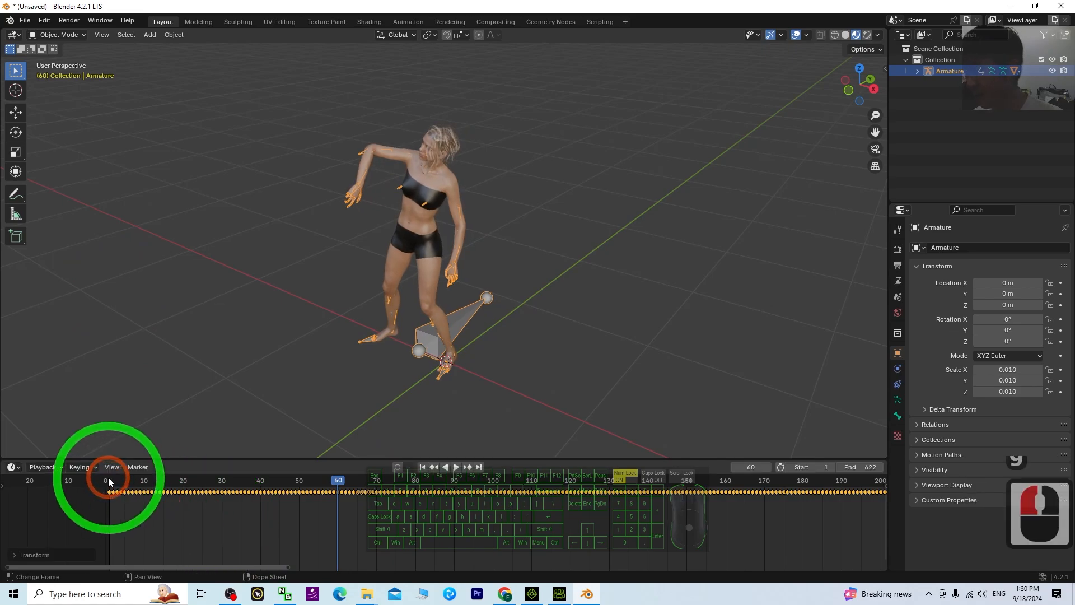
Step: Play the trimmed animation from frame 1 for a short preview
click(423, 467)
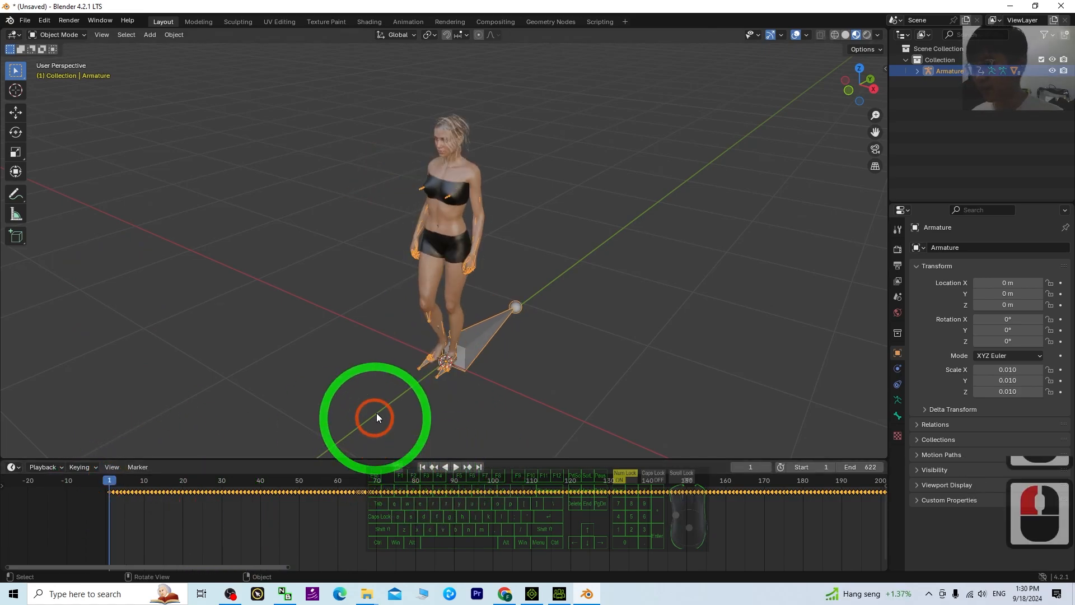
click(456, 467)
click(458, 468)
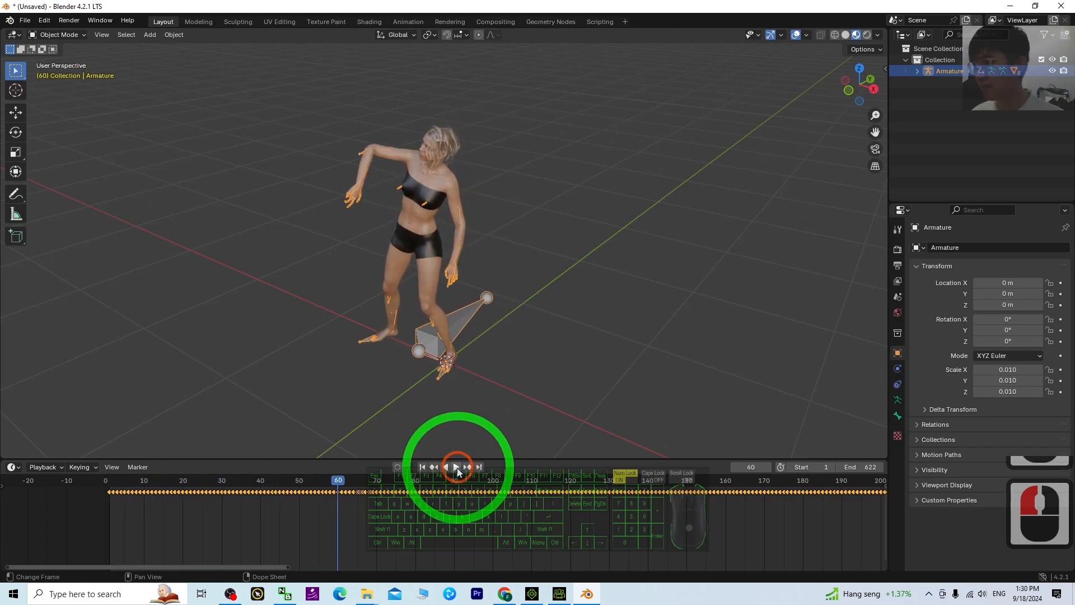
Step: Scrub through the full keyframe range and place the playhead on the last keyframe, at frame 562
drag(288, 568, 885, 551)
drag(115, 494, 783, 481)
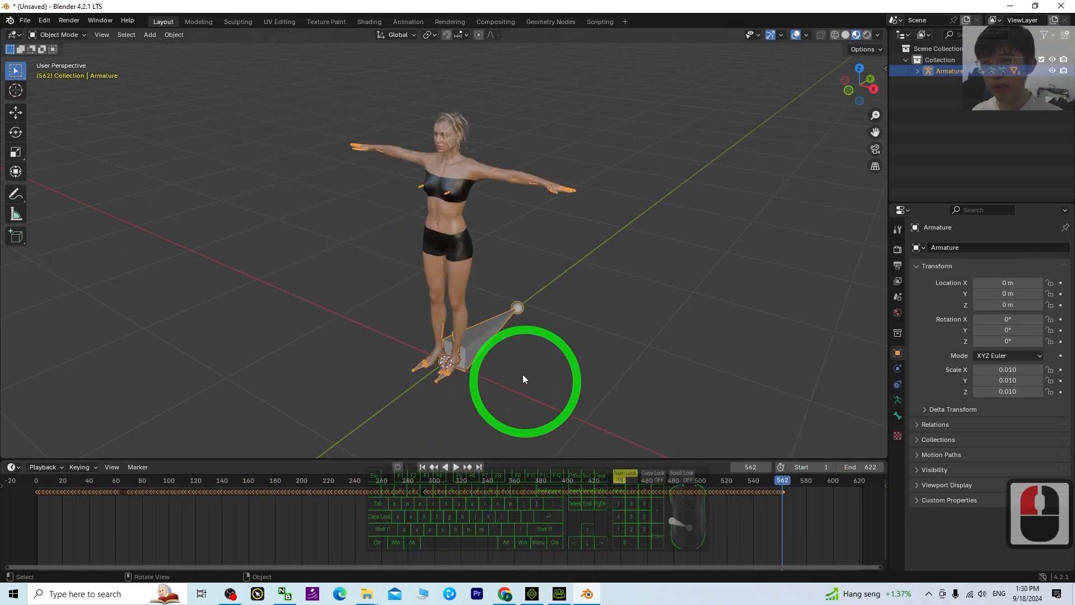
click(537, 540)
click(348, 534)
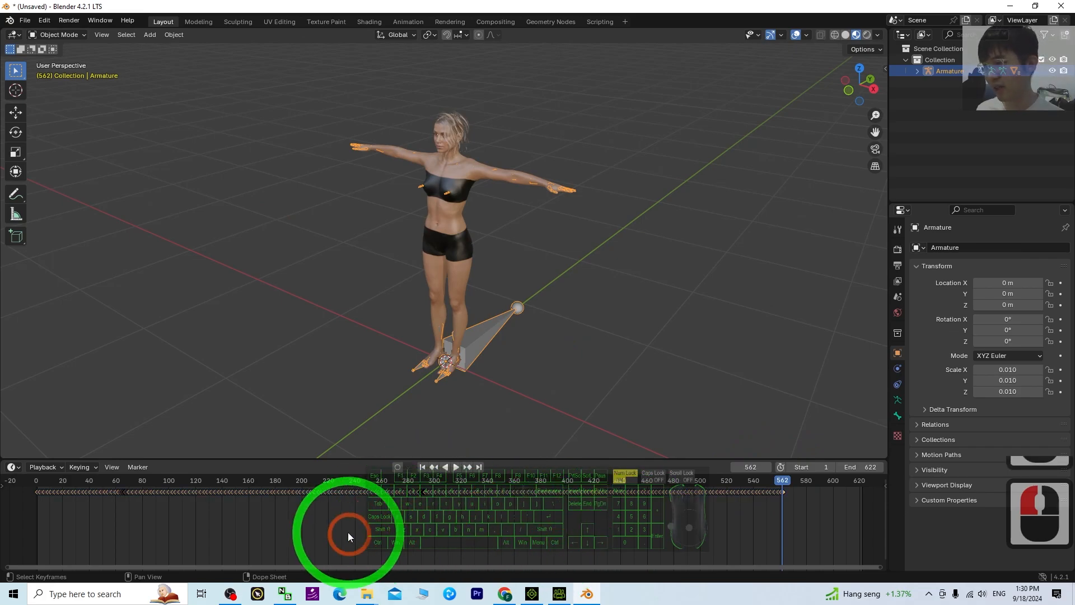
Step: Reverse the animation by scaling all armature keyframes by -1 on X around frame 562
drag(411, 522, 669, 541)
click(523, 527)
key(a)
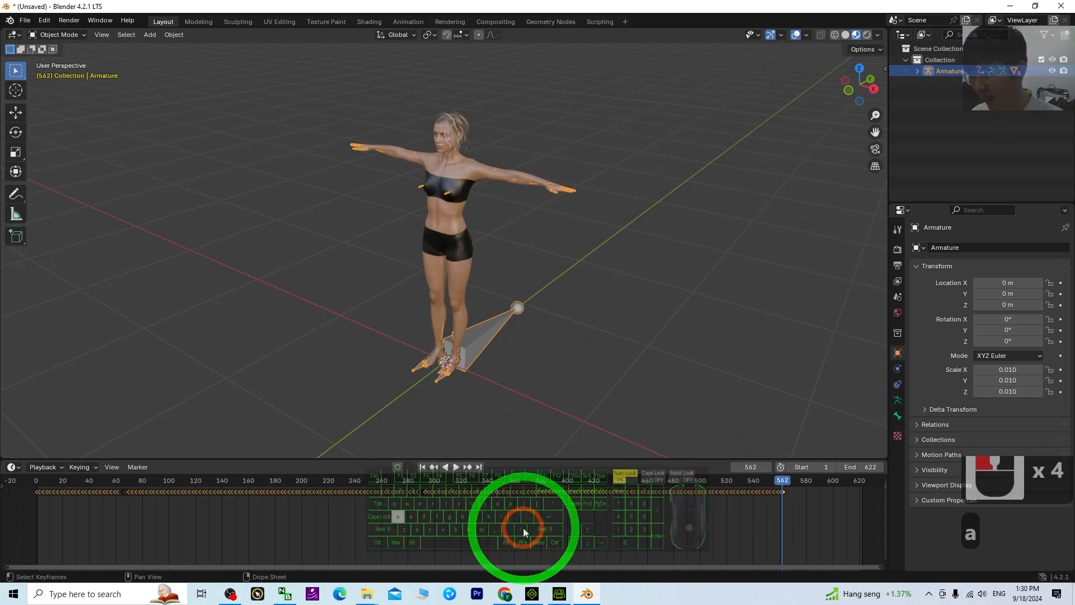
key(s)
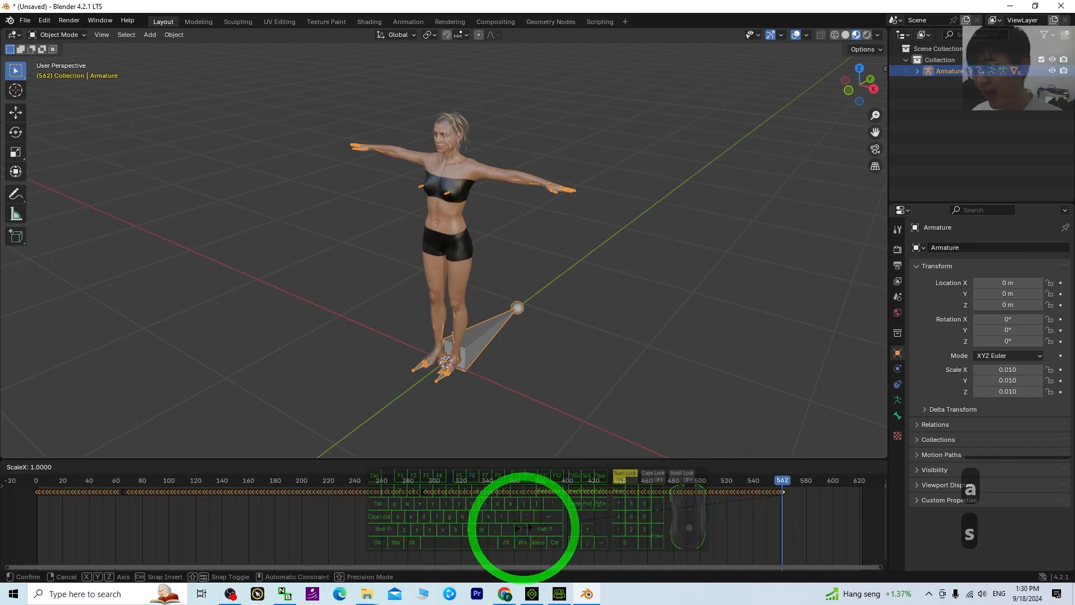
click(540, 522)
click(104, 499)
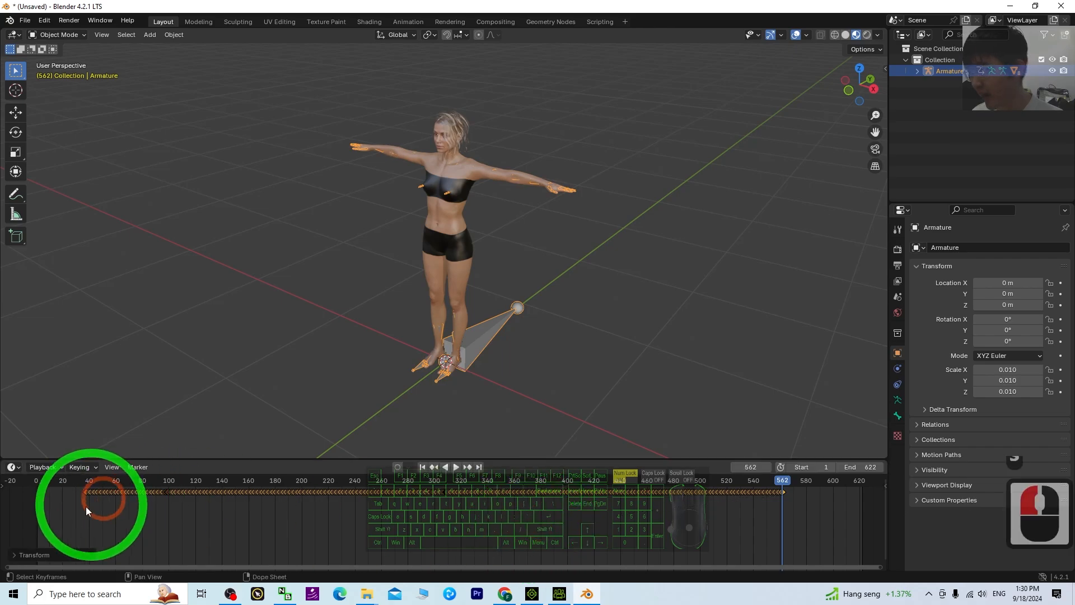
click(33, 554)
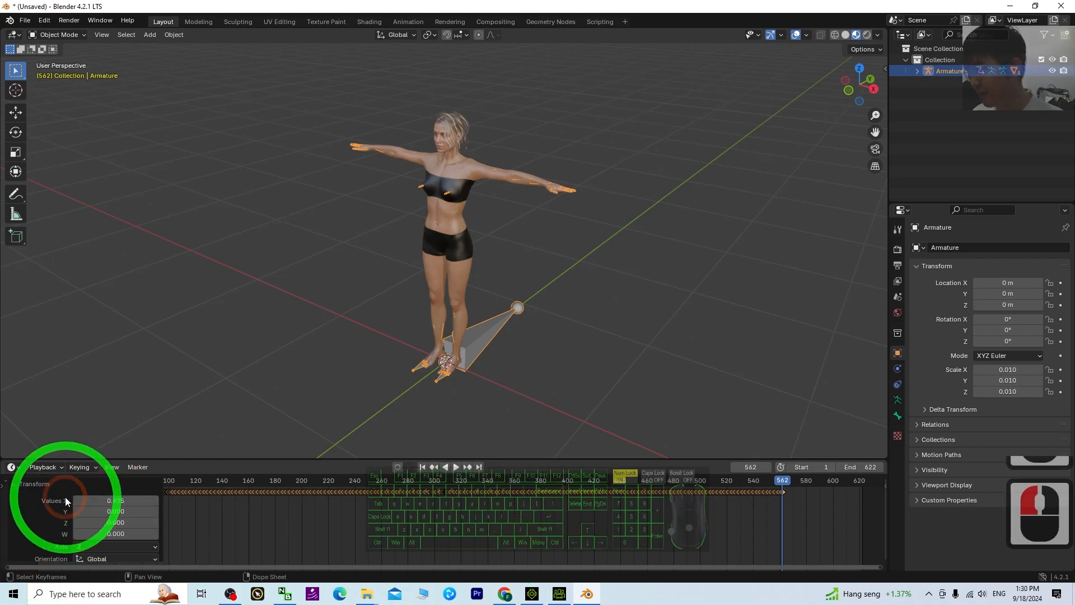
drag(115, 500, 95, 501)
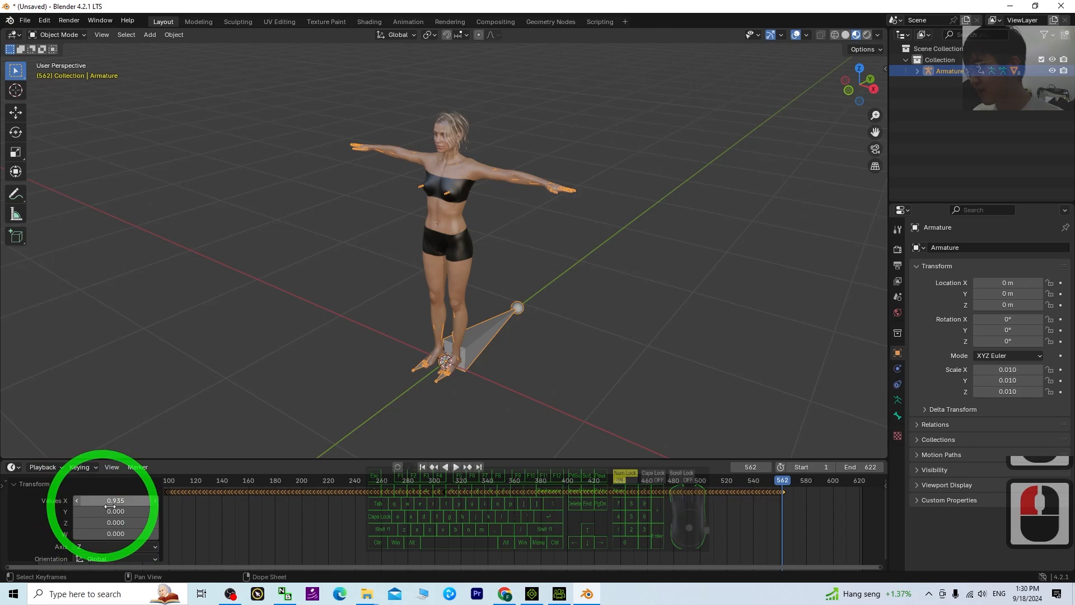
click(108, 500)
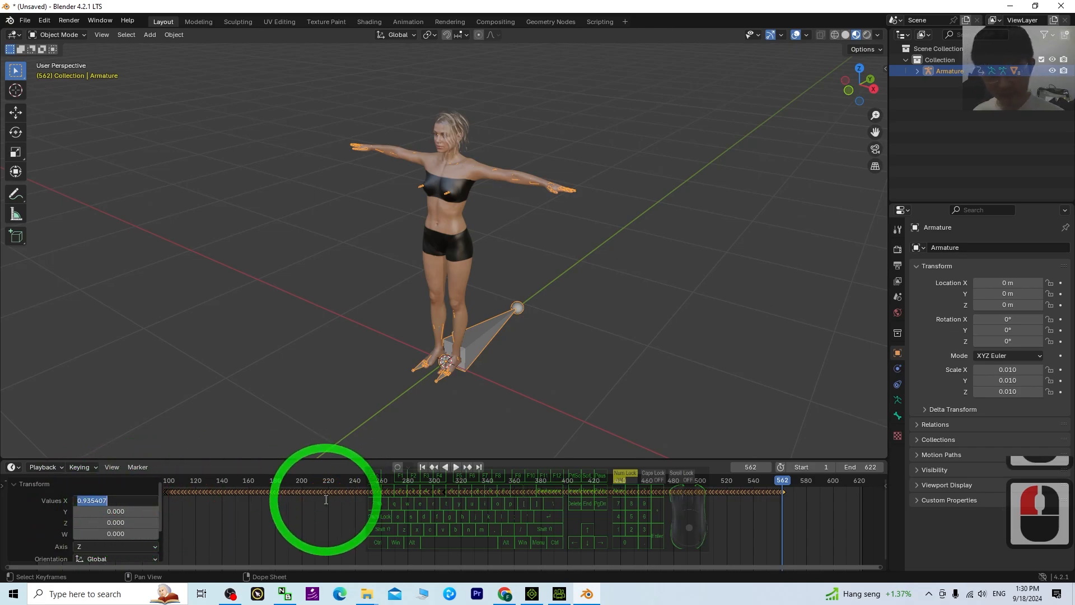
text(-)
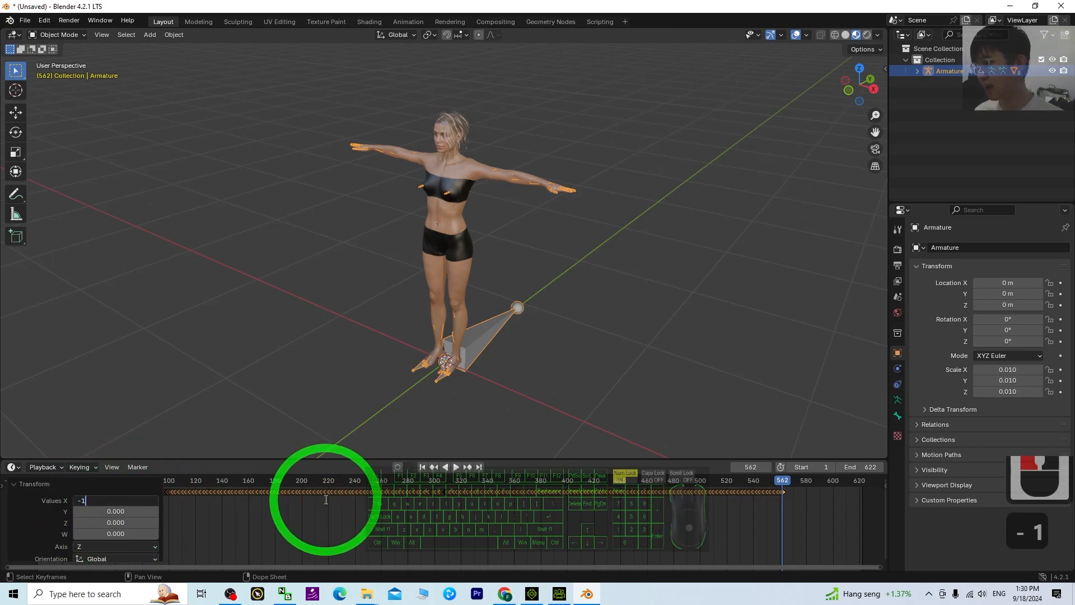
text(1)
key(Return)
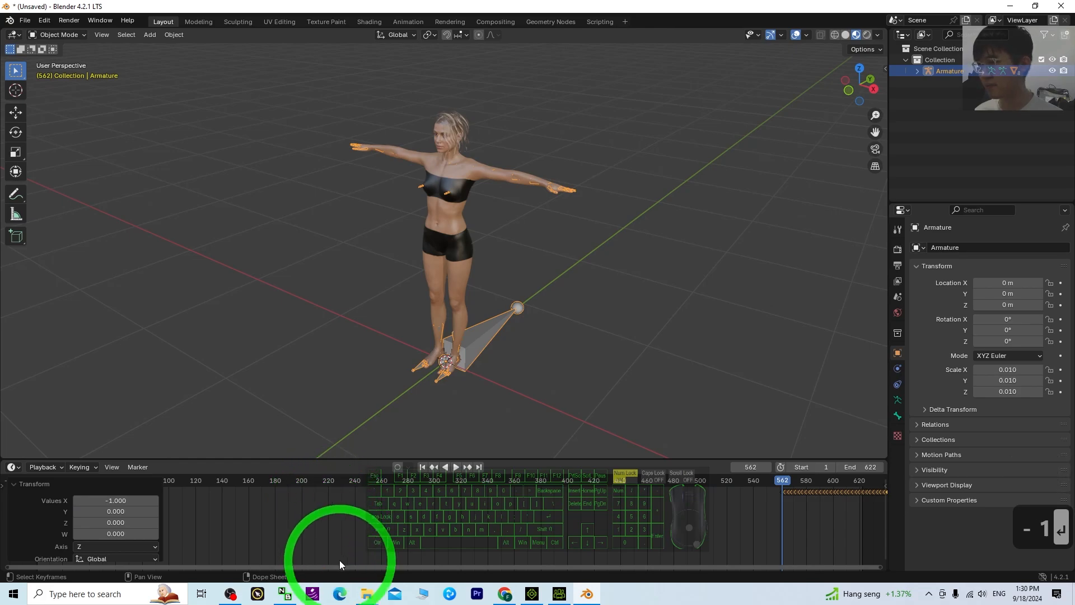
Step: Place the playhead at frame 532 and shift all the reversed keyframes 560 frames earlier, starting at frame 2
drag(784, 482, 742, 489)
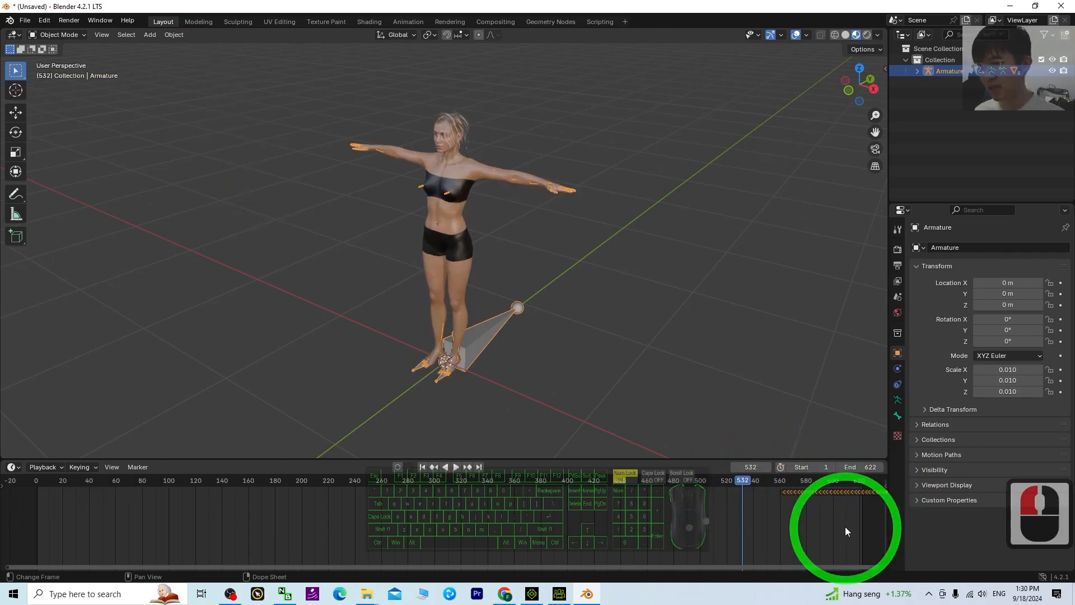
triple_click(838, 521)
key(a)
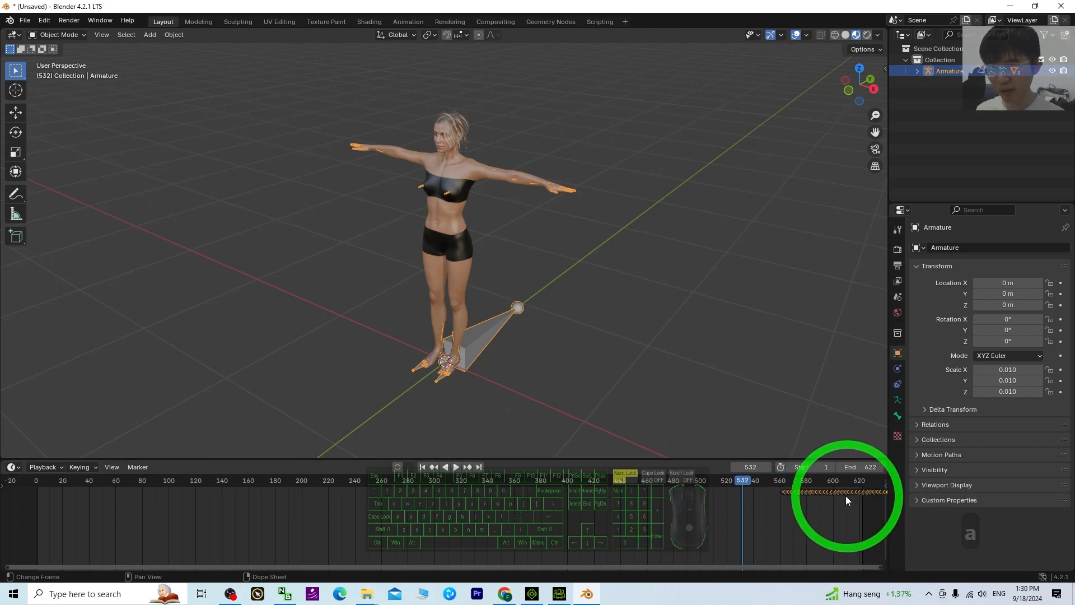
key(g)
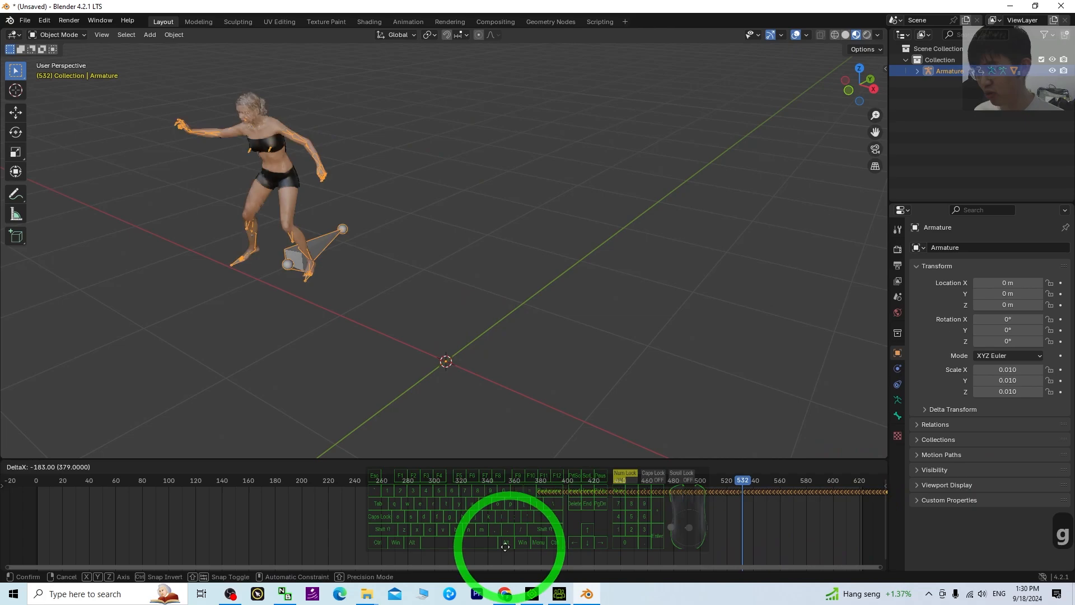
click(95, 535)
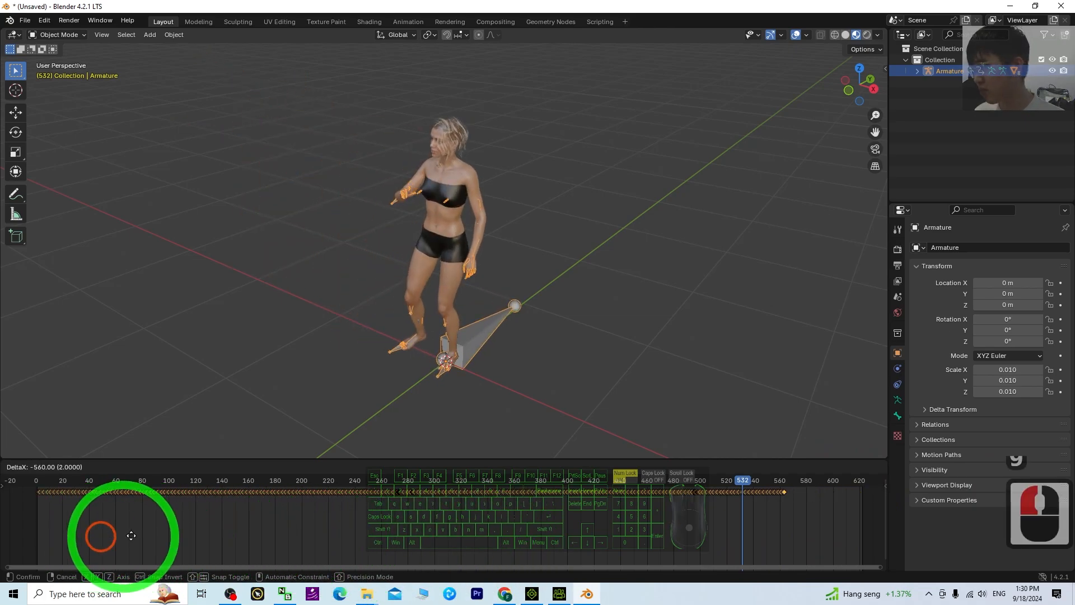
click(574, 563)
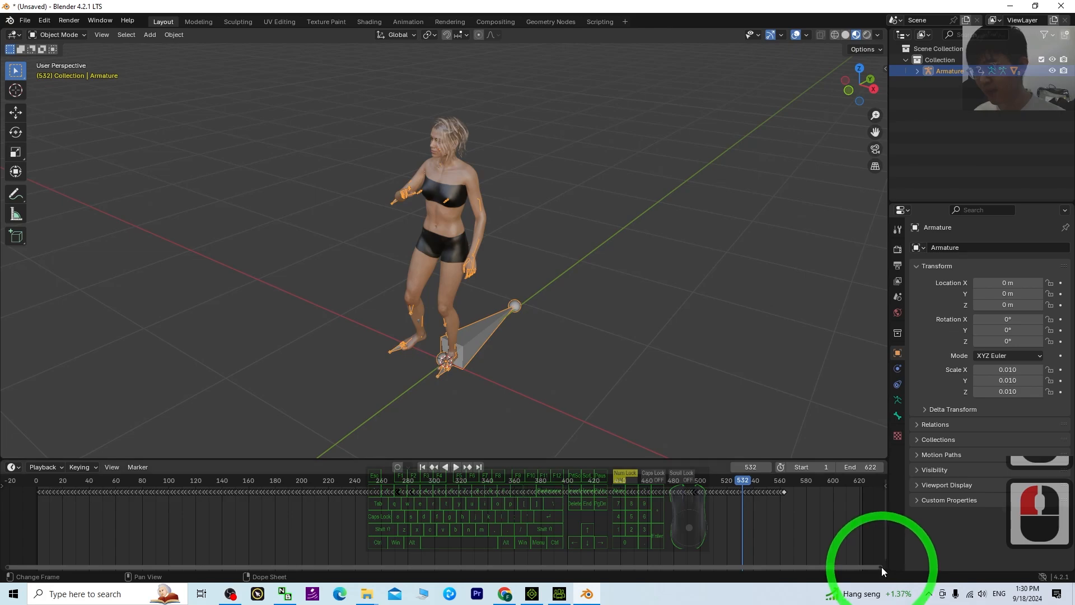
Step: Nudge all the reversed keyframes about 1.5 frames earlier to the start of the timeline
drag(881, 567, 153, 495)
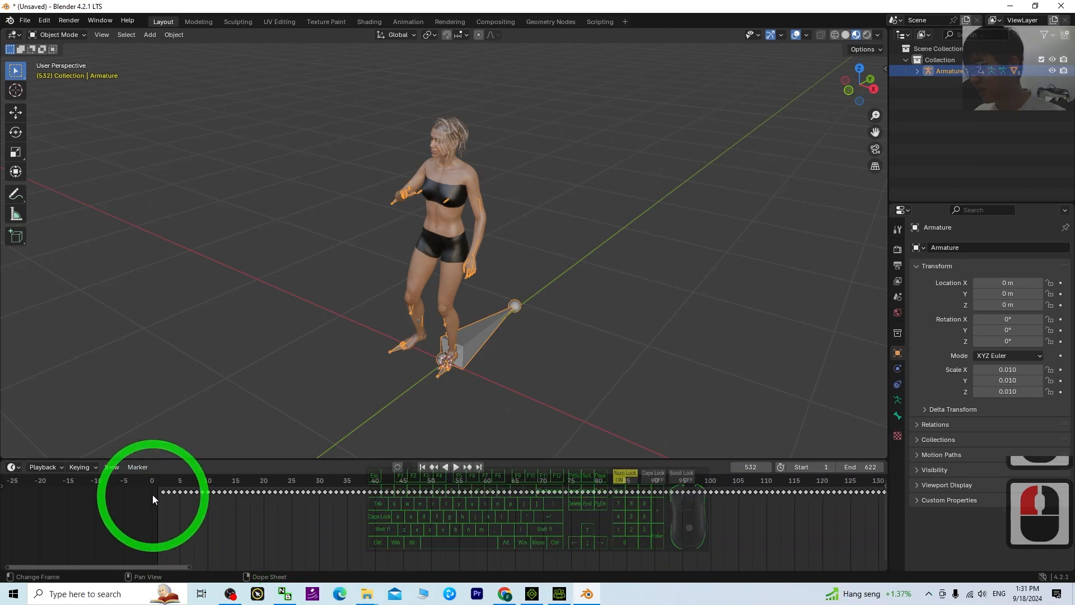
key(a)
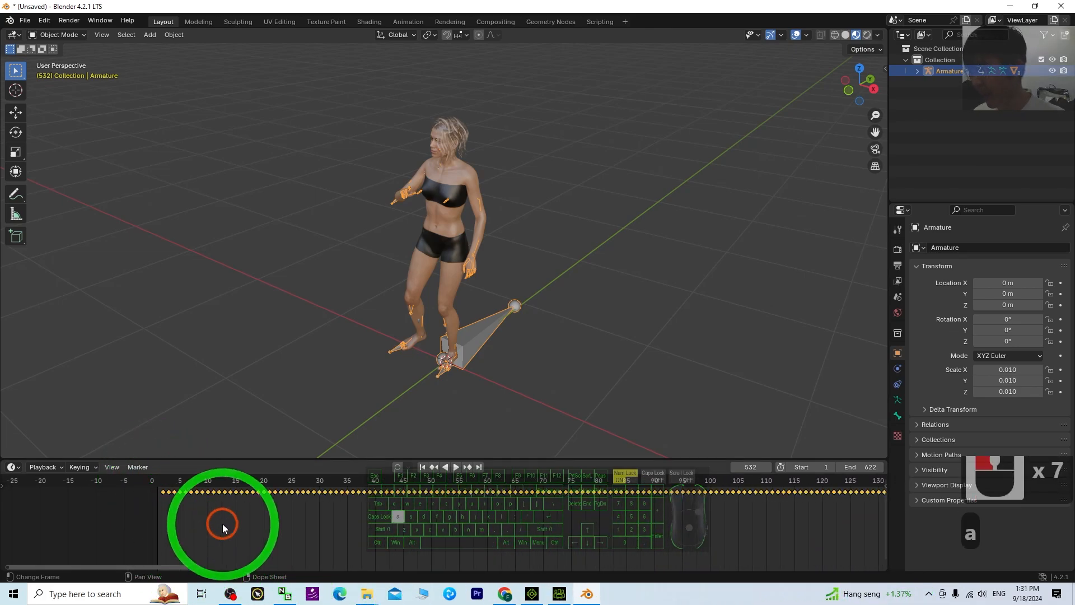
key(g)
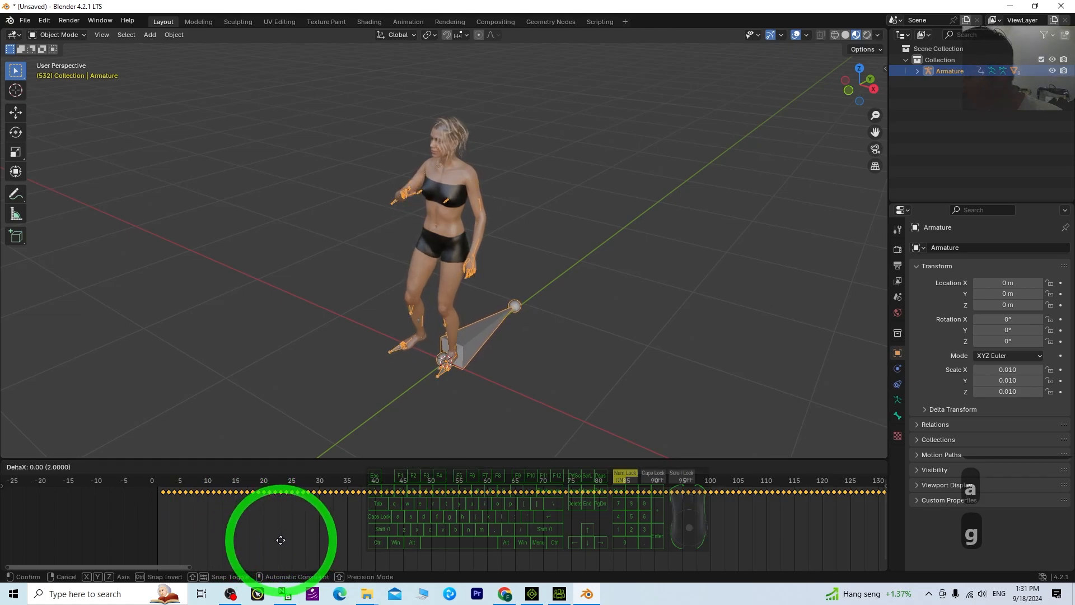
click(280, 540)
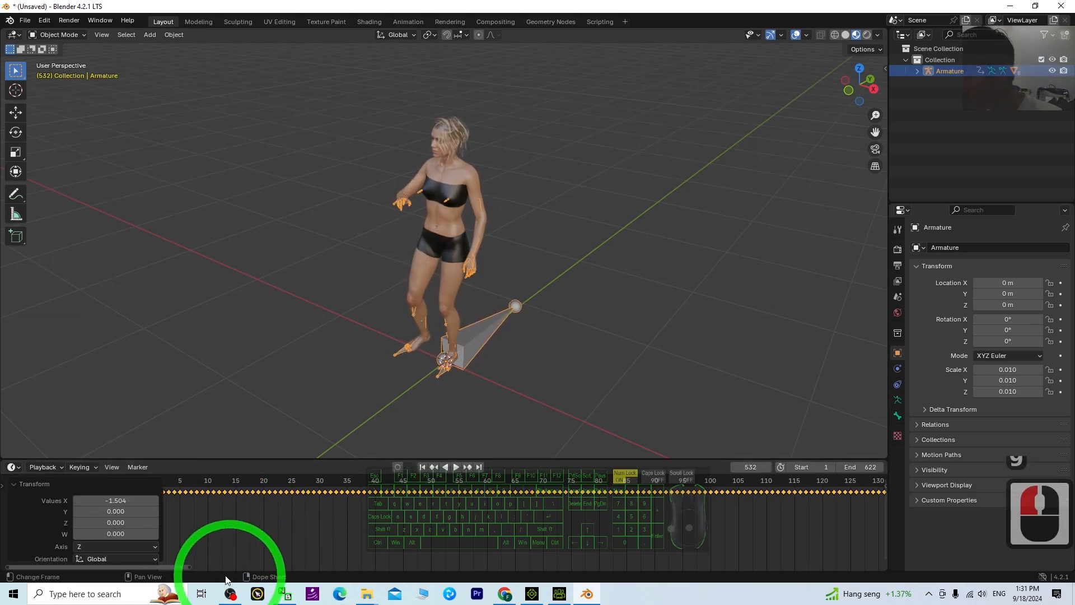
drag(163, 566, 130, 568)
click(341, 526)
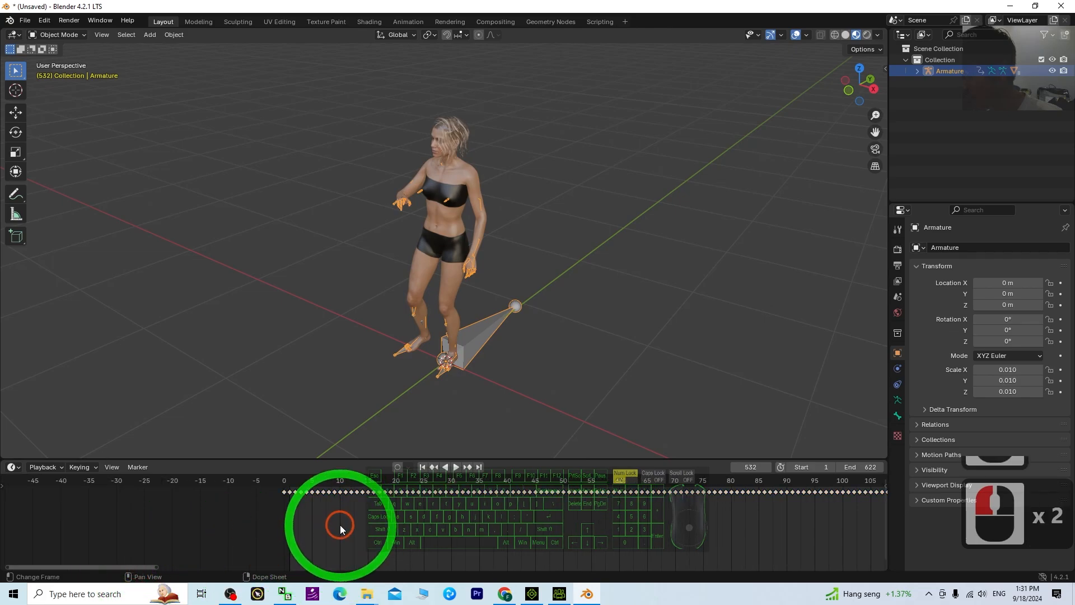
Step: Shift all the armature keyframes 1 frame later so that they start at frame 1
key(a)
key(g)
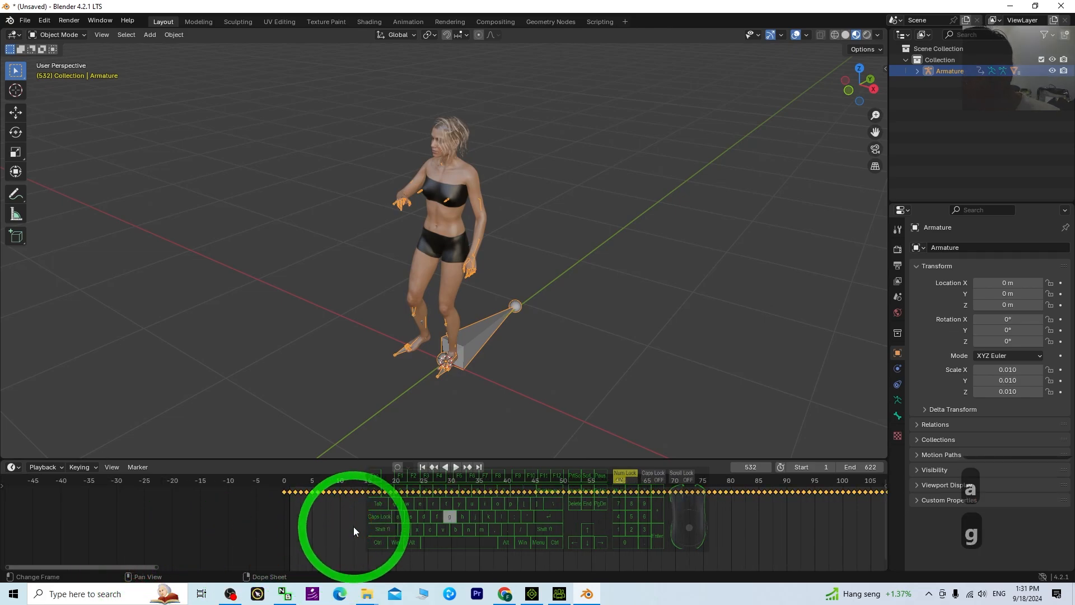
click(360, 529)
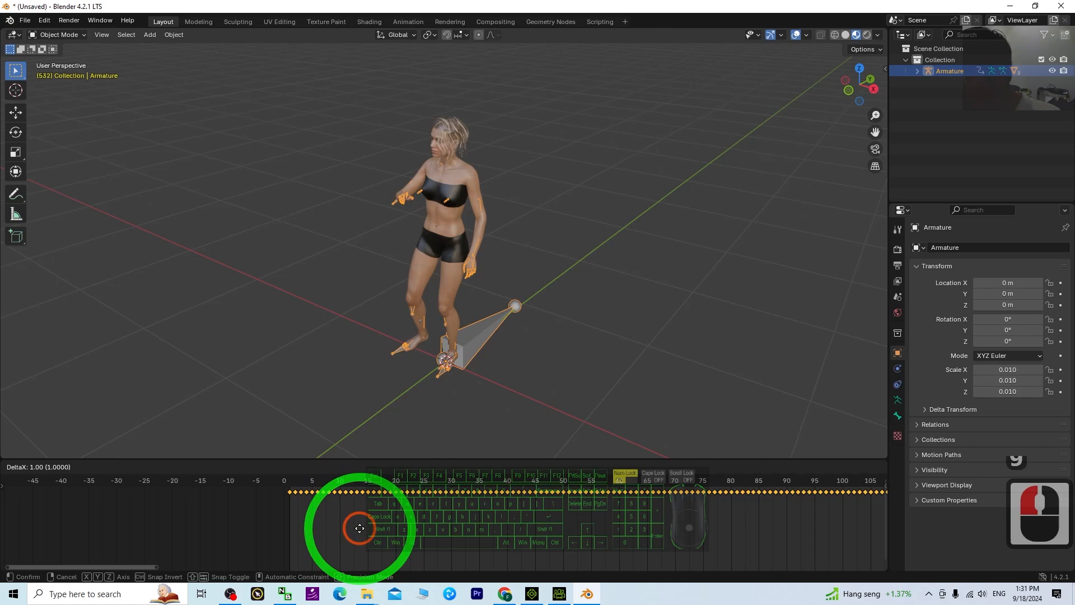
click(291, 482)
drag(291, 482, 290, 491)
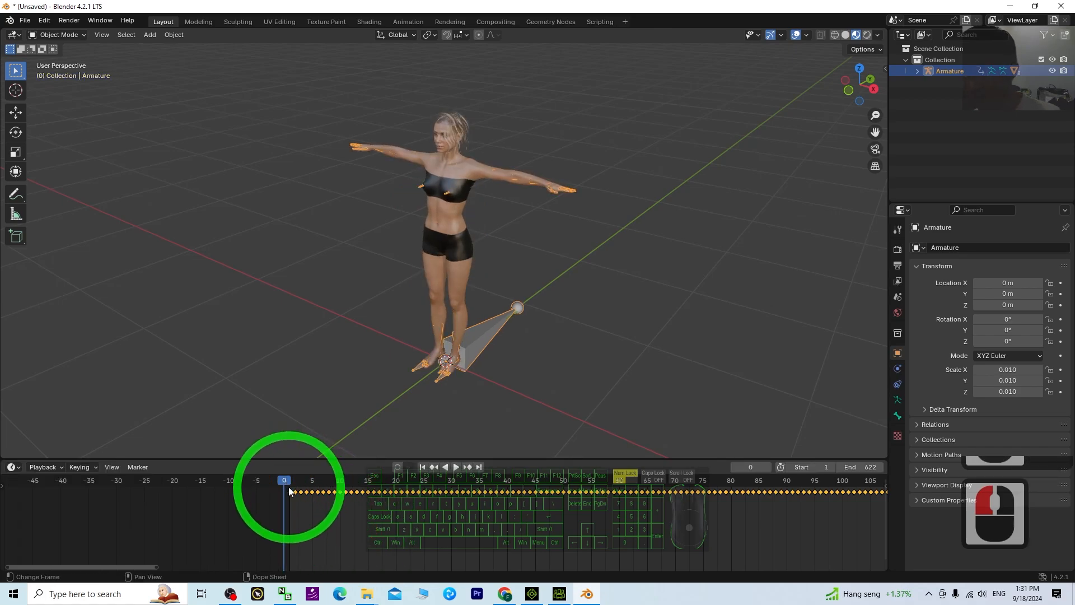
Step: Check the first keyframe against the scene's start frame by moving the playhead between frames 0 and 1
click(828, 467)
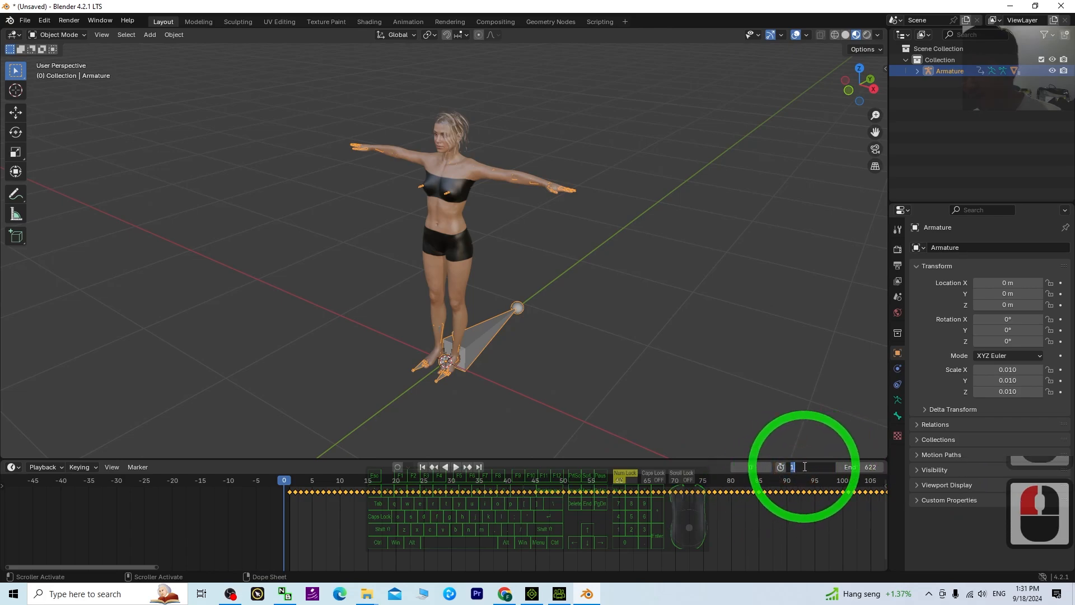
click(630, 554)
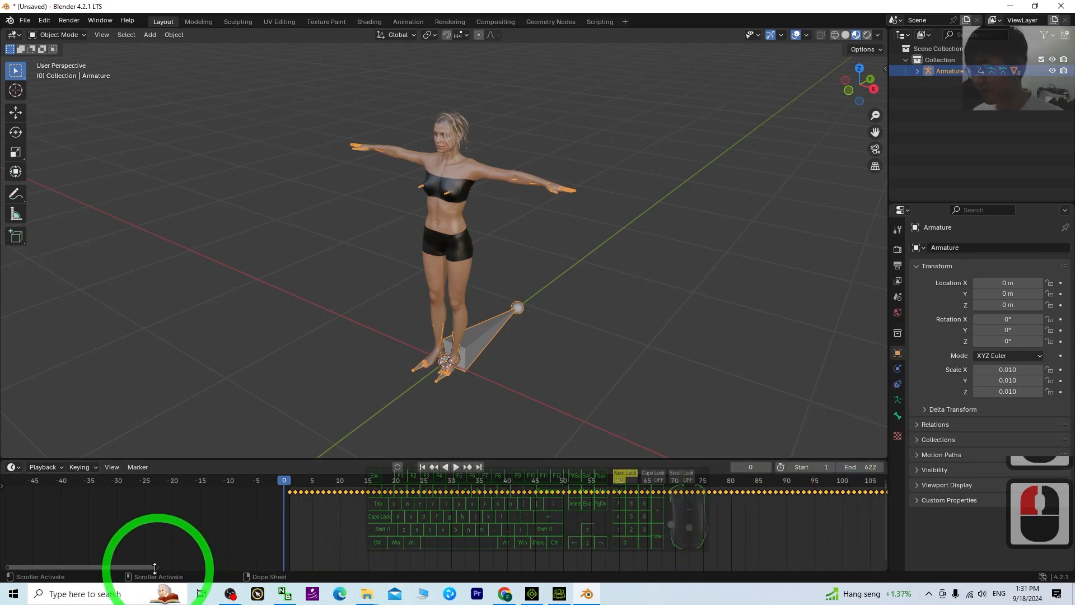
mouse_move(130, 567)
mouse_down()
mouse_move(432, 546)
mouse_move(804, 543)
mouse_move(137, 560)
mouse_up()
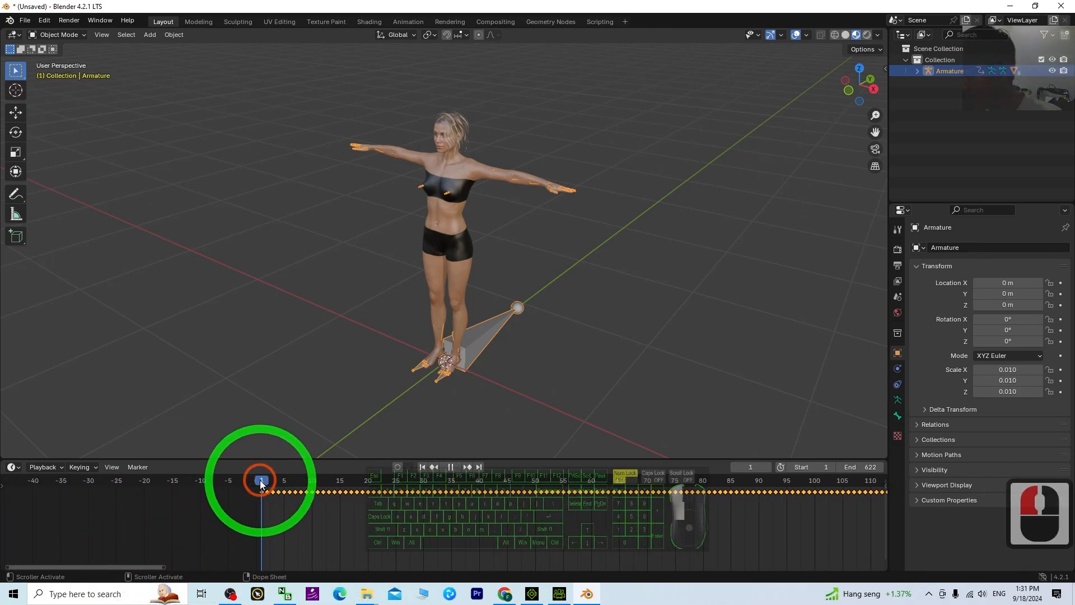
drag(260, 479, 253, 481)
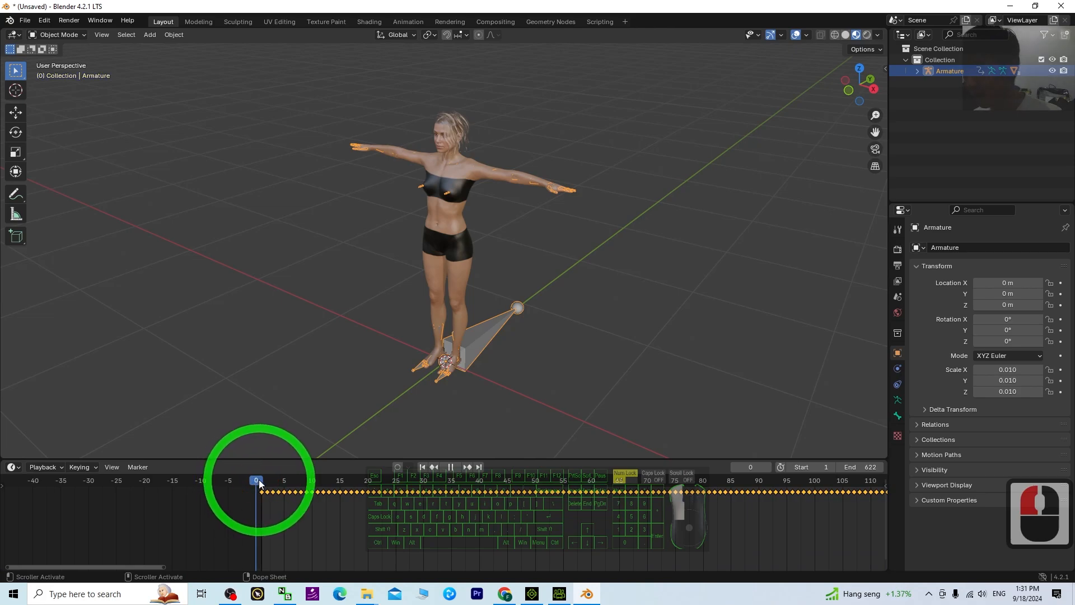
click(261, 481)
Step: Place the playhead on the last keyframe, at frame 562, and set the scene's end frame to 562
drag(166, 563, 631, 504)
click(631, 480)
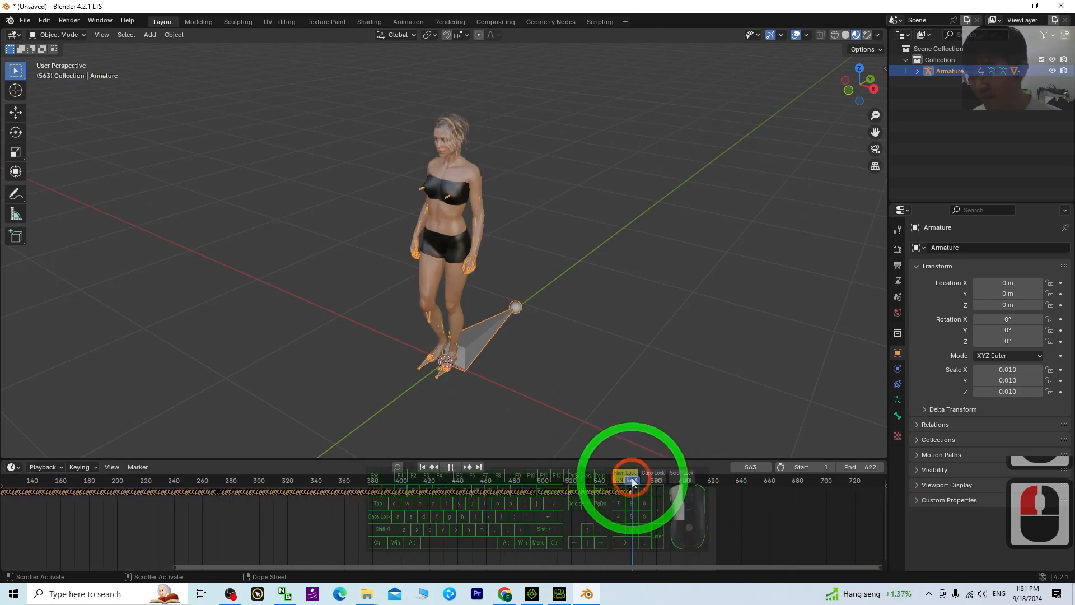
drag(881, 571, 816, 546)
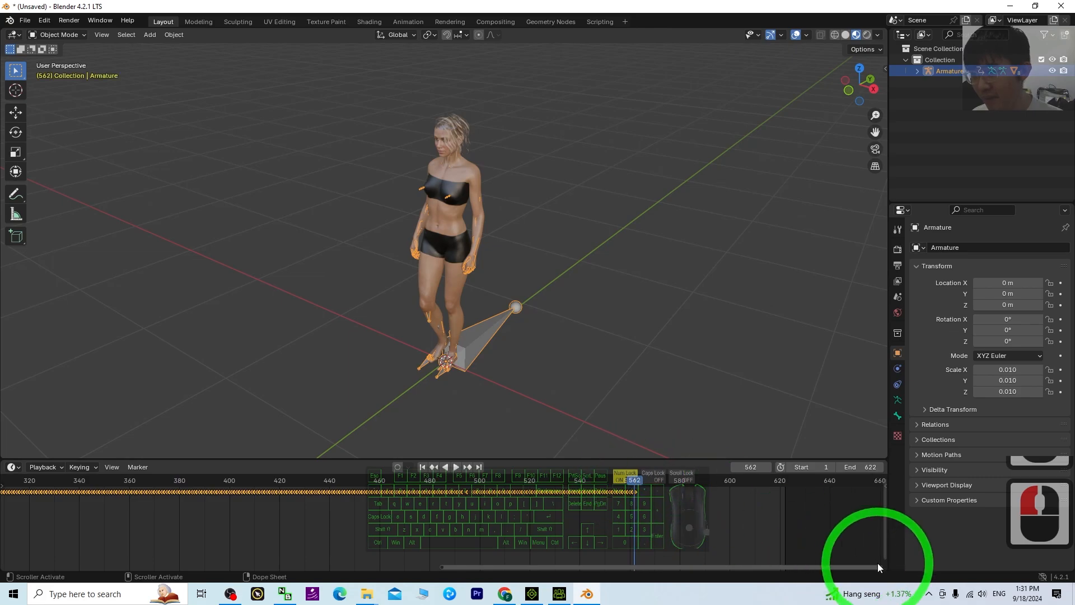
drag(881, 569, 810, 553)
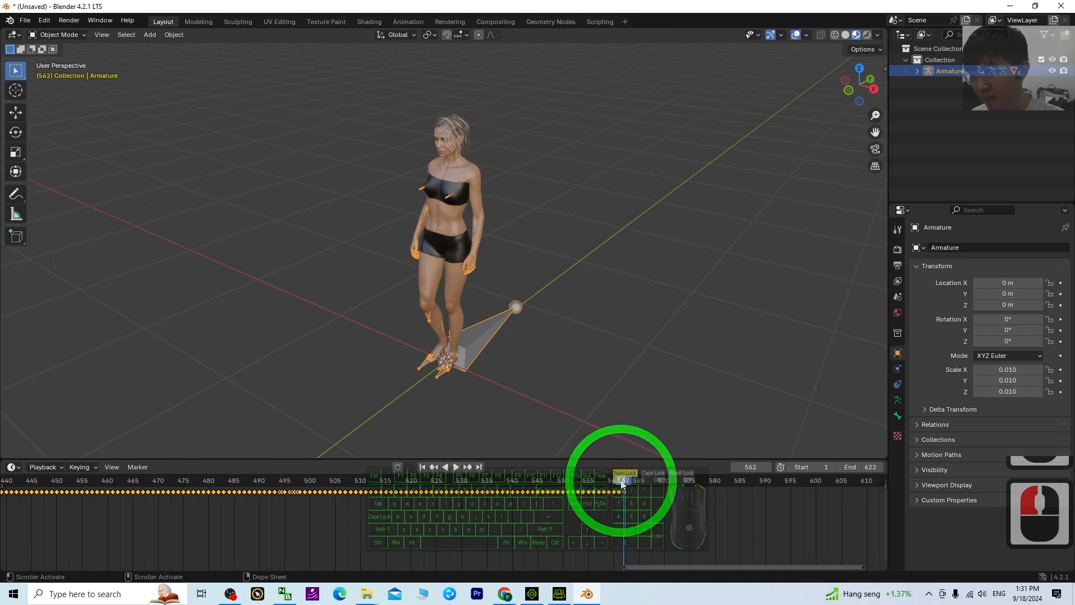
click(868, 471)
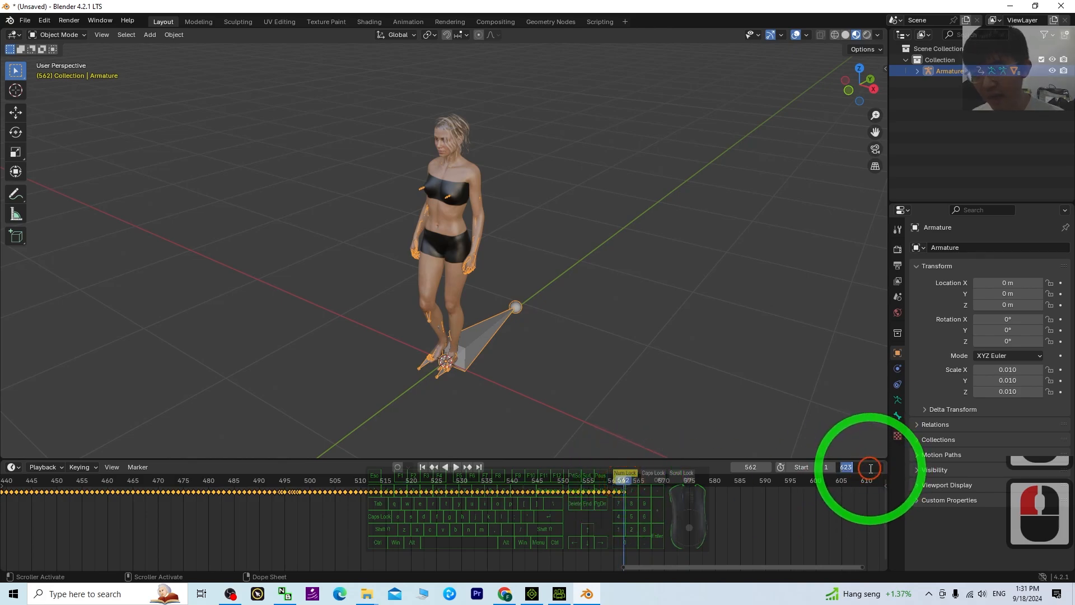
text(562)
key(Return)
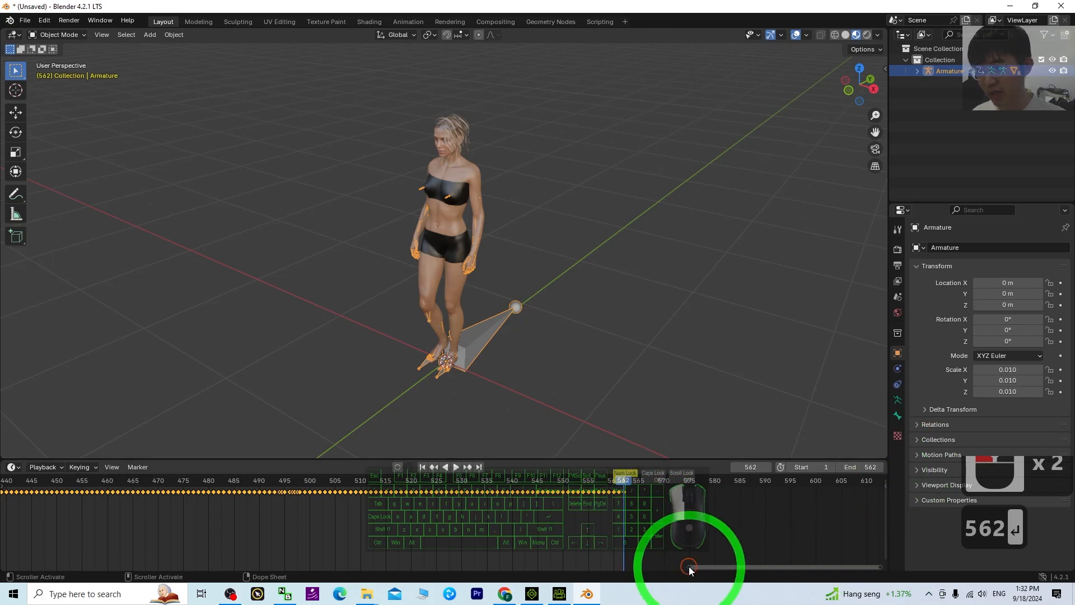
Step: Play the reversed animation from the first frame, watch it from another side, and return to frame 1
drag(689, 569, 8, 569)
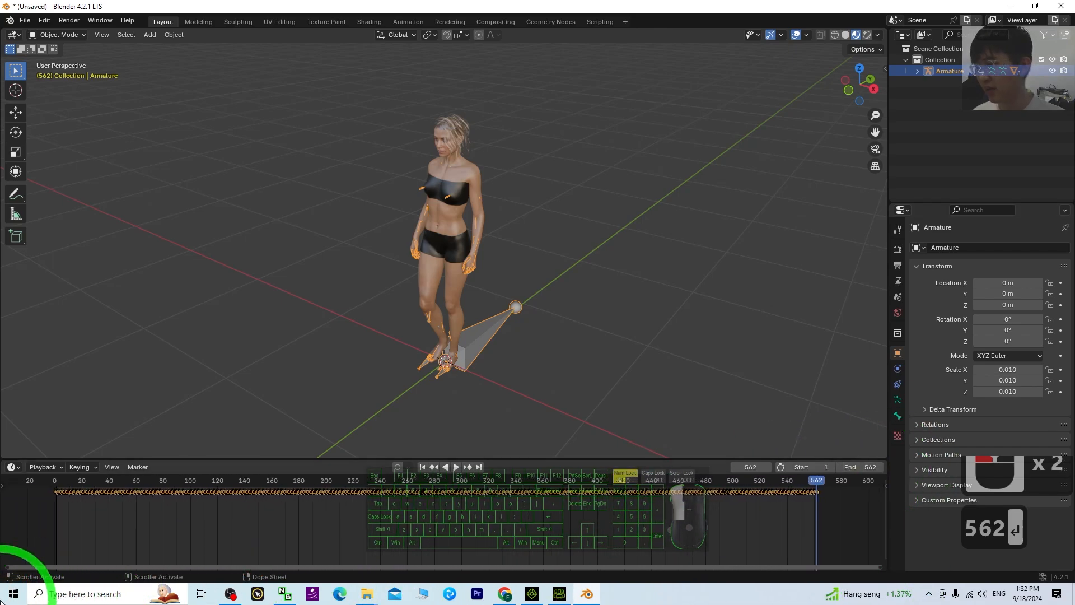
click(422, 466)
click(456, 466)
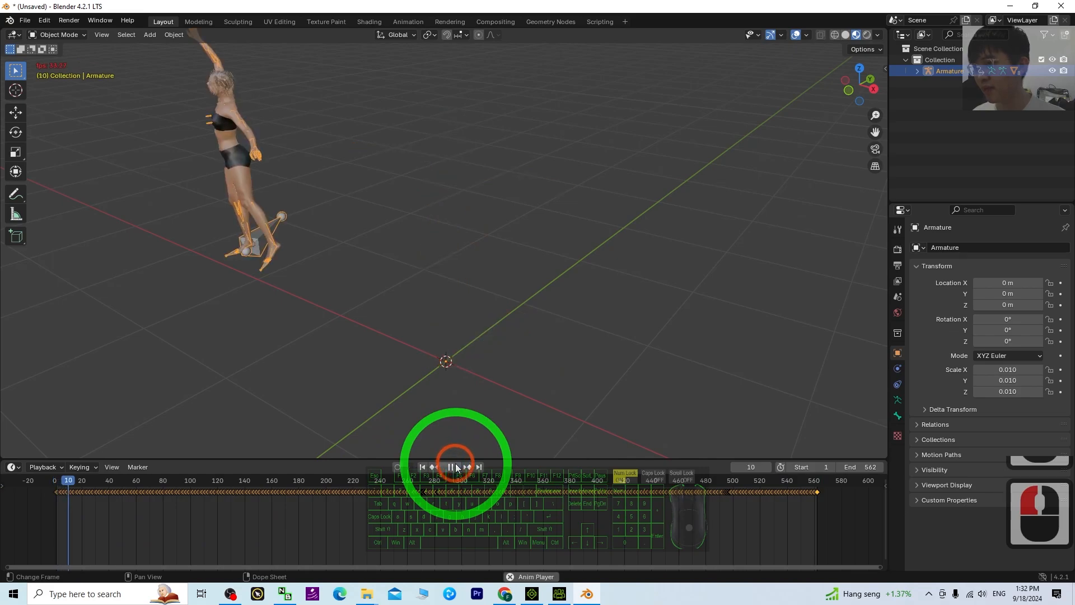
scroll(302, 292, down, 4)
scroll(302, 294, up, 2)
middle_drag(302, 295, 186, 257)
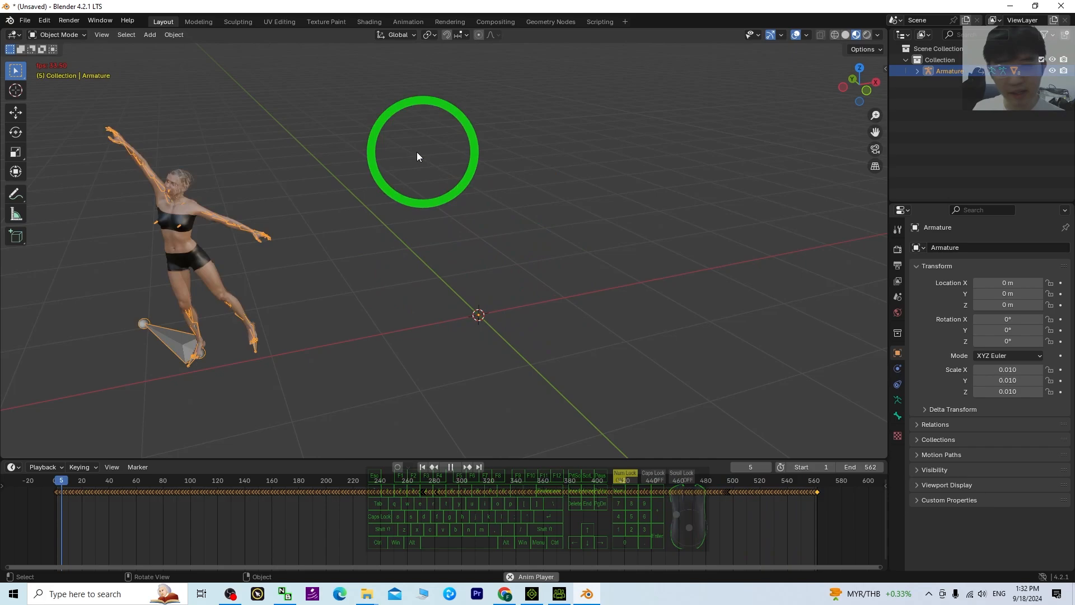
click(452, 465)
click(422, 467)
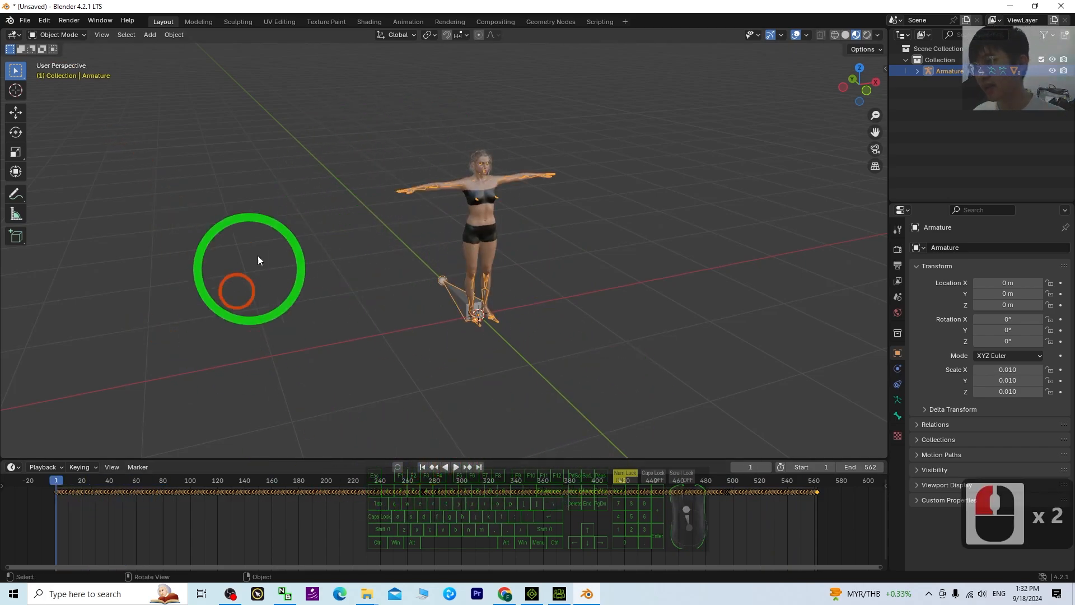
Step: Switch to File Explorer, create a folder named reverse inside the air dance folder, and open it
double_click(508, 12)
drag(643, 65, 731, 41)
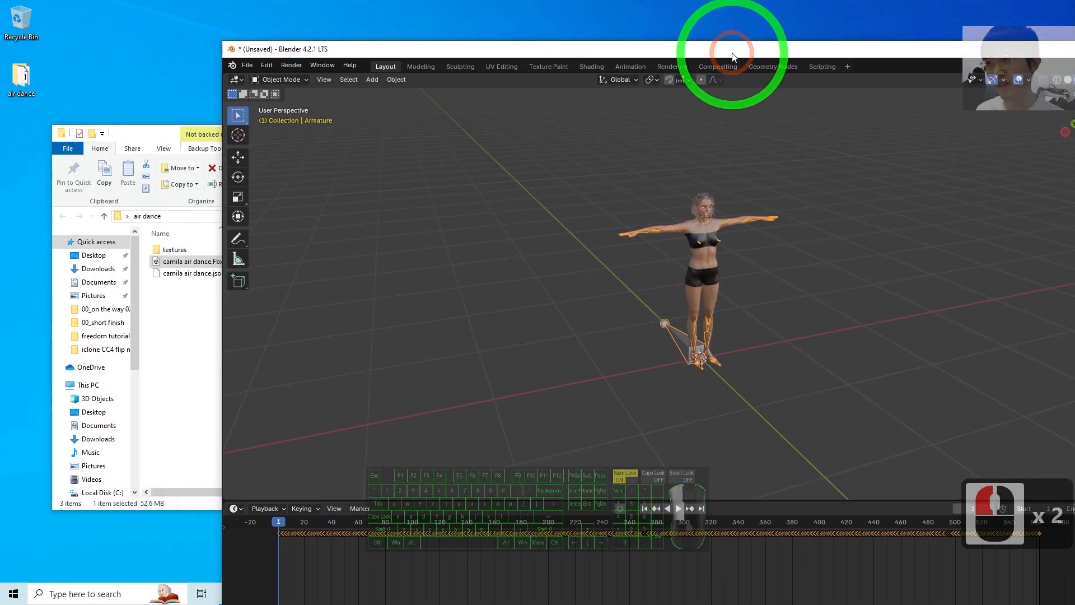
click(207, 352)
right_click(211, 338)
mouse_move(276, 497)
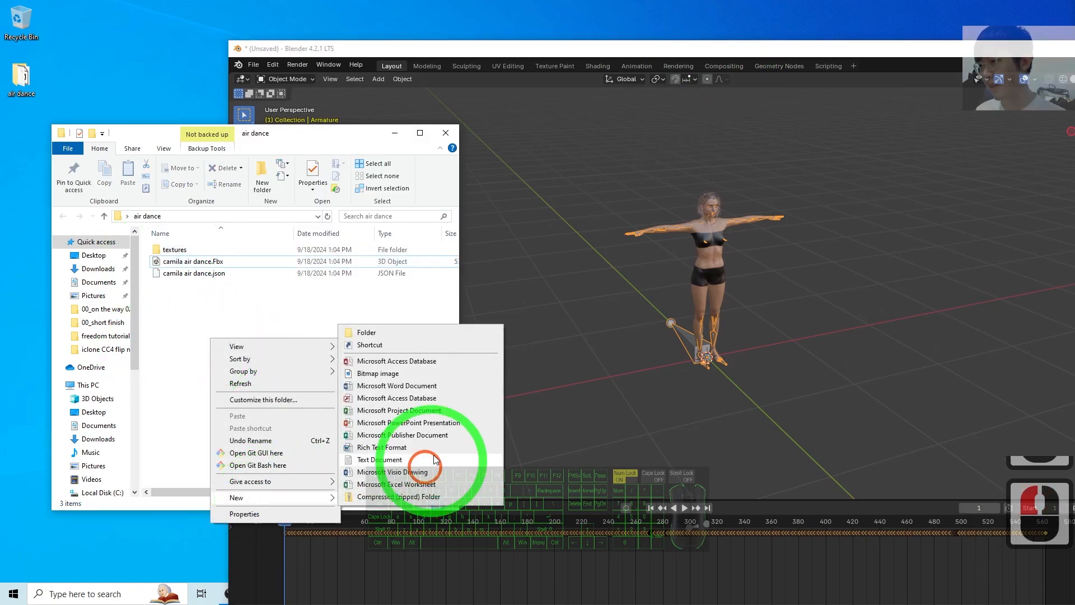
click(362, 336)
text(re)
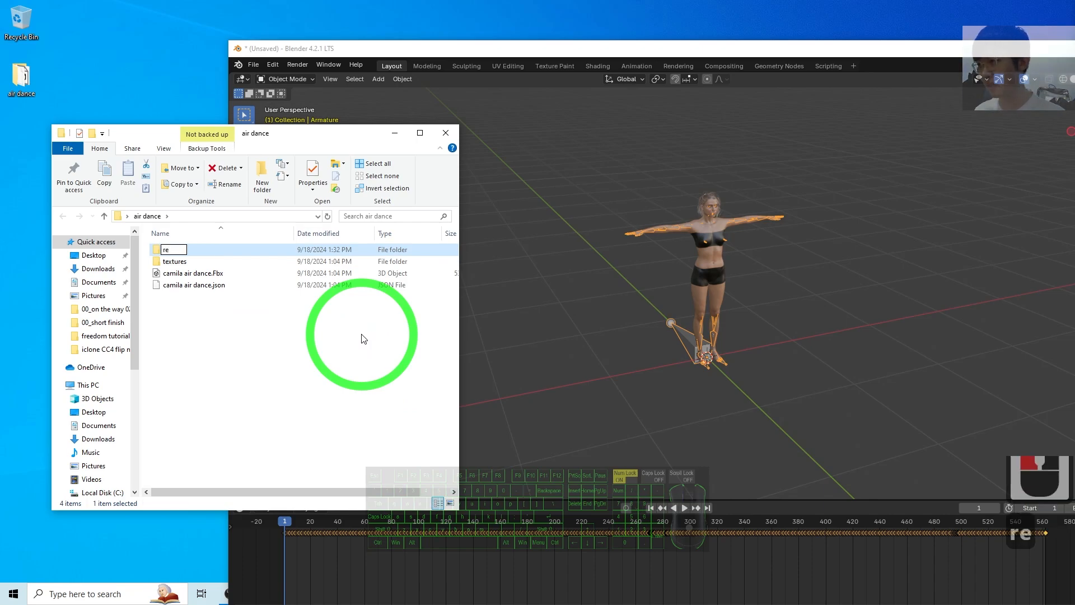
text(verse)
key(Return)
key(Return)
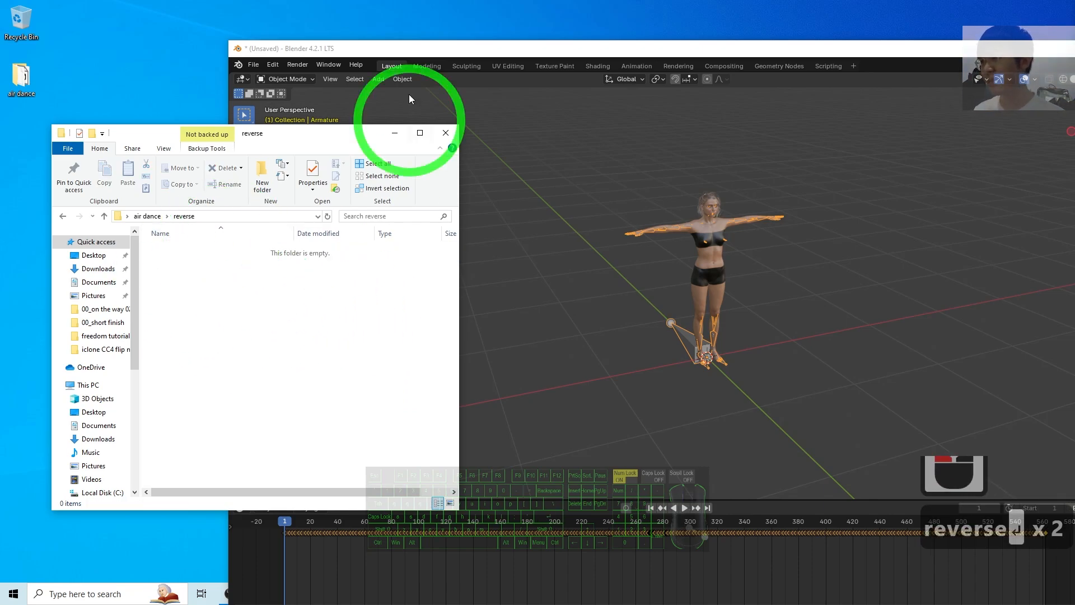
Step: Save the Blender scene as untitled.blend in the air dance\reverse folder, using the path copied from File Explorer
click(246, 65)
click(253, 65)
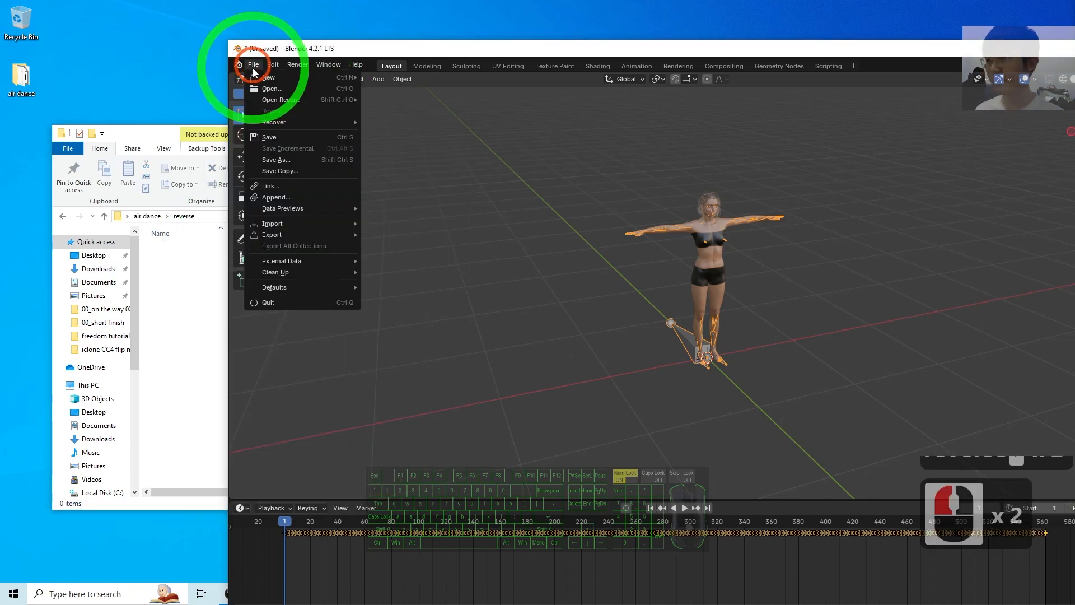
click(281, 161)
click(157, 164)
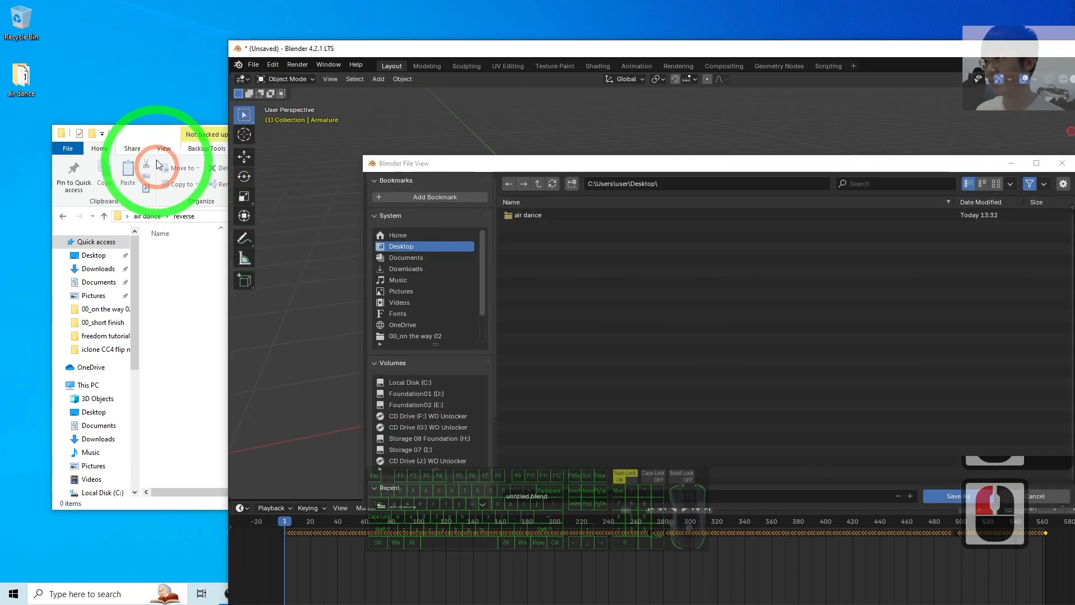
click(212, 217)
key(ctrl+c)
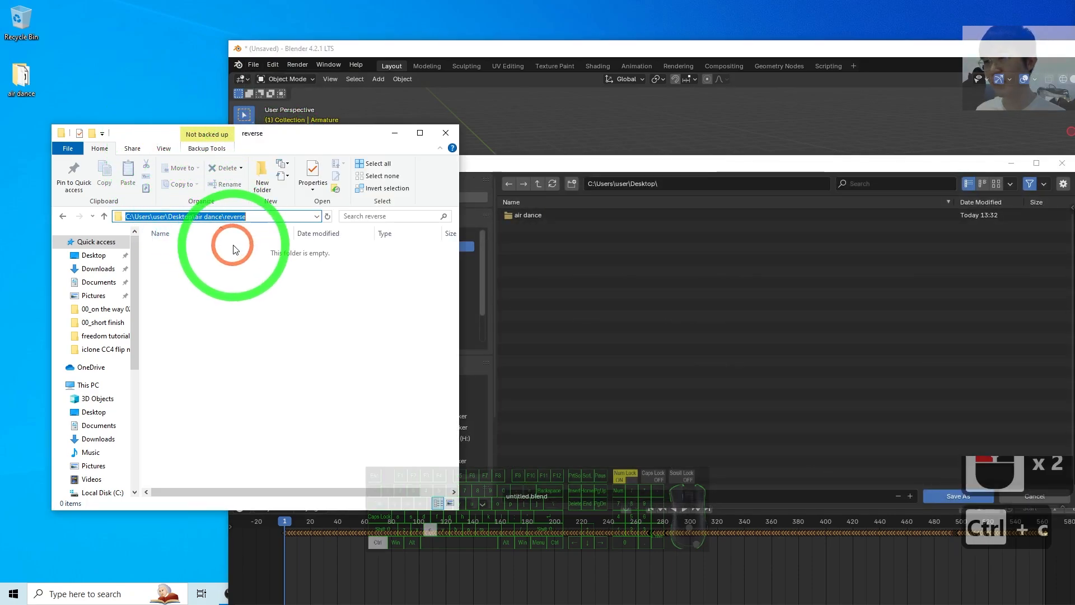
click(696, 183)
key(ctrl+v)
key(Return)
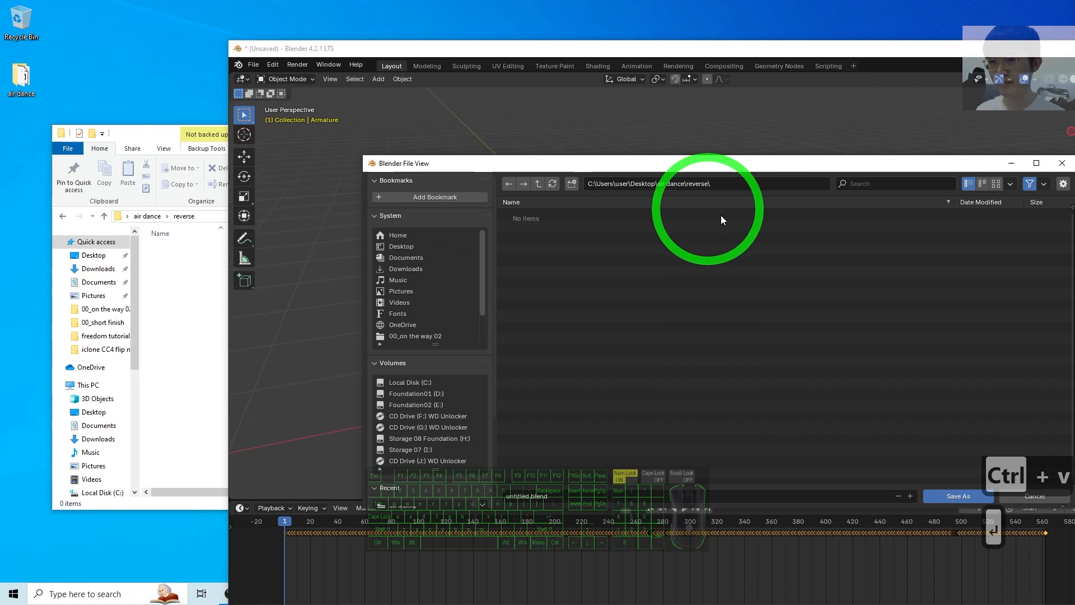
click(957, 495)
click(171, 266)
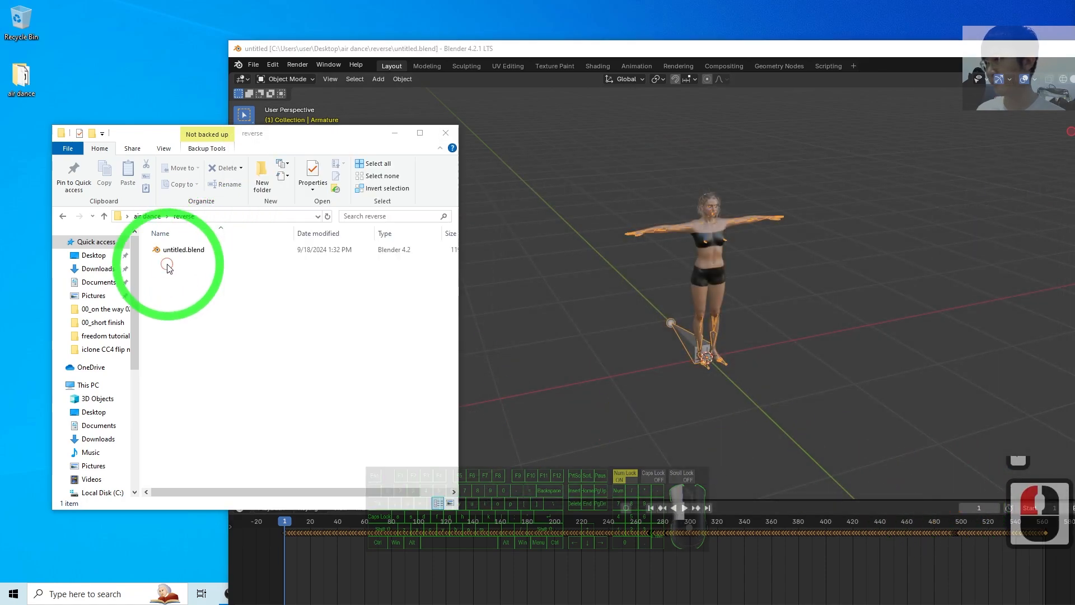
click(179, 249)
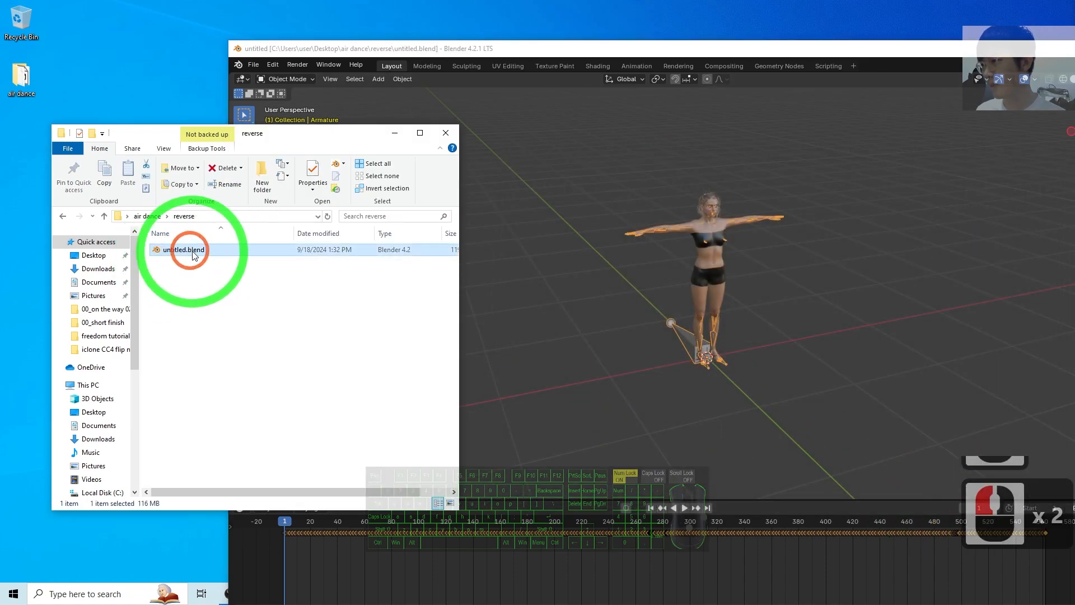
Step: Start an FBX export of the scene with Path Mode set to Copy and textures embedded
click(252, 65)
mouse_move(298, 235)
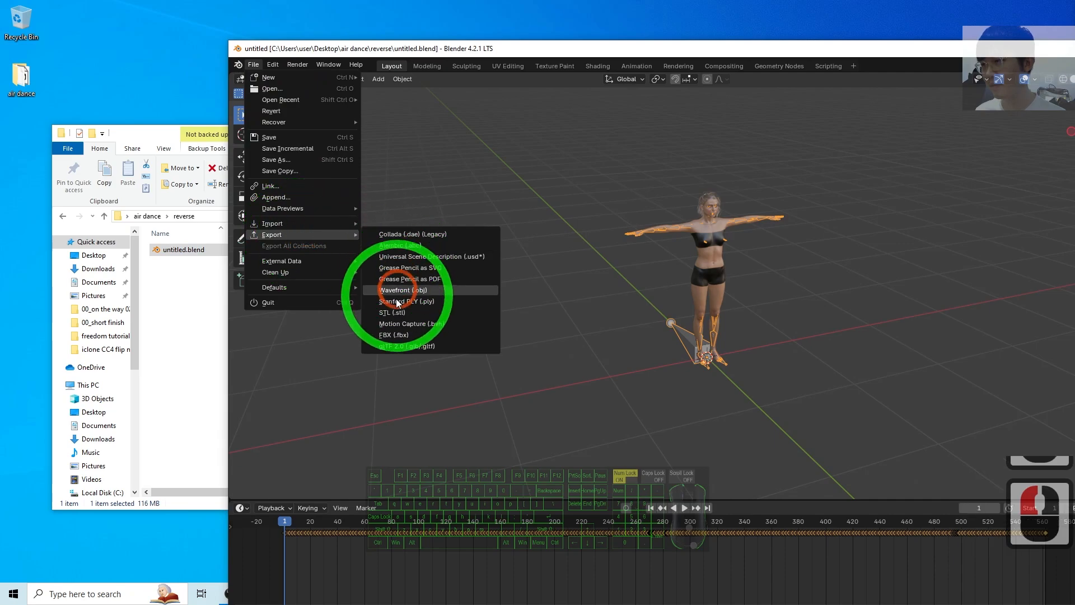
click(394, 334)
drag(642, 171, 423, 170)
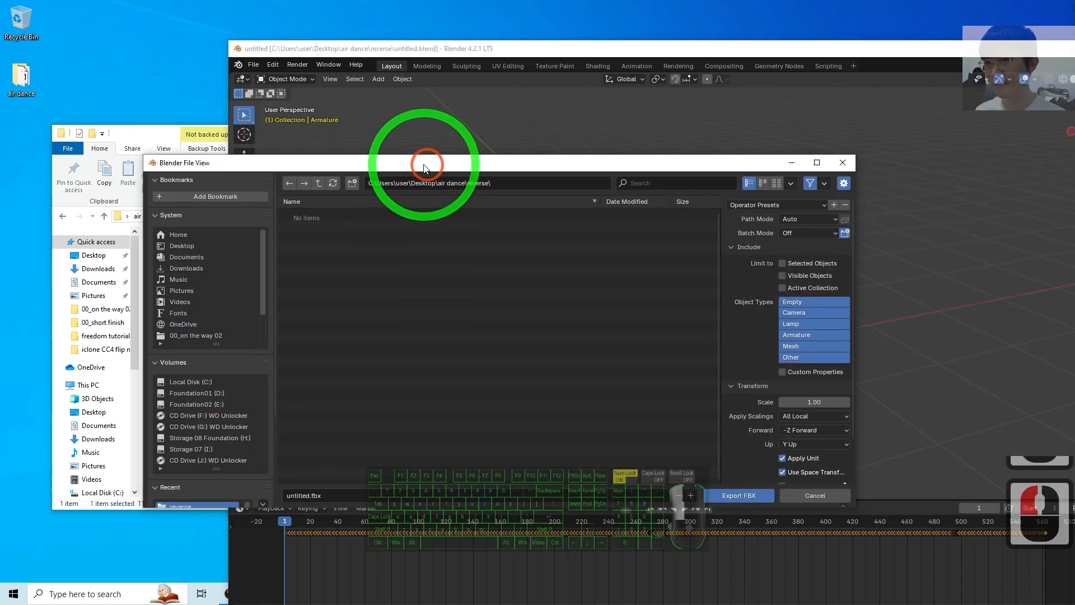
click(790, 220)
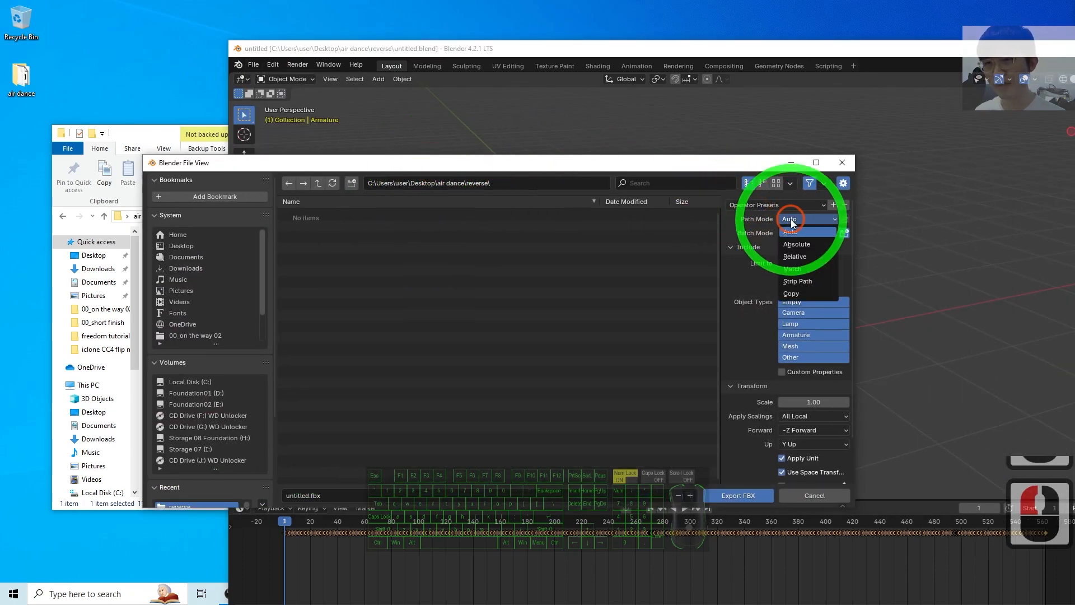
click(791, 293)
click(845, 219)
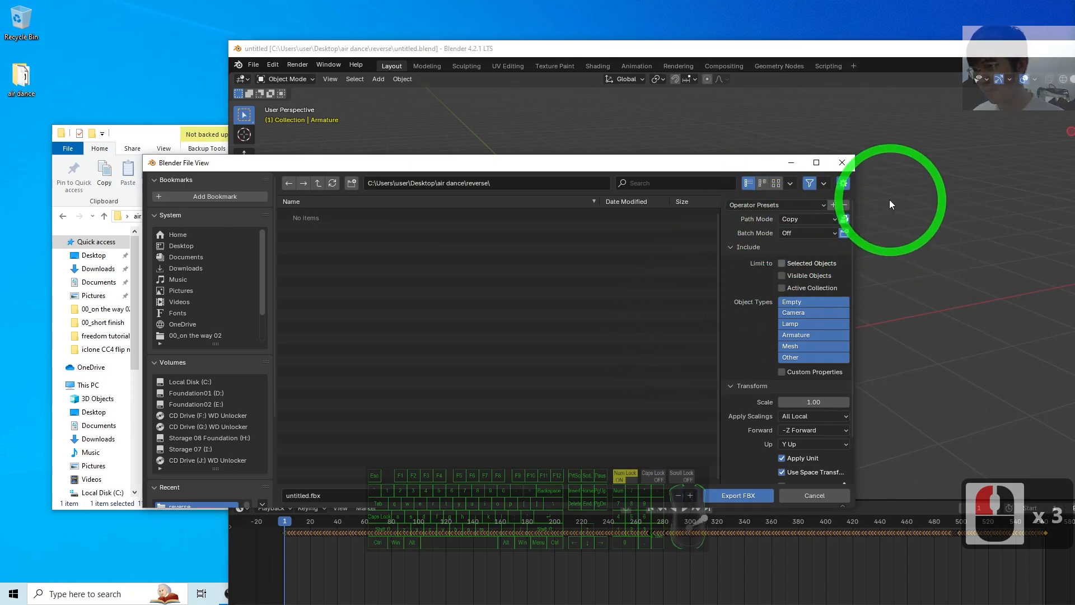
Step: Name the FBX file air dance reverse and export it to the reverse folder
click(297, 495)
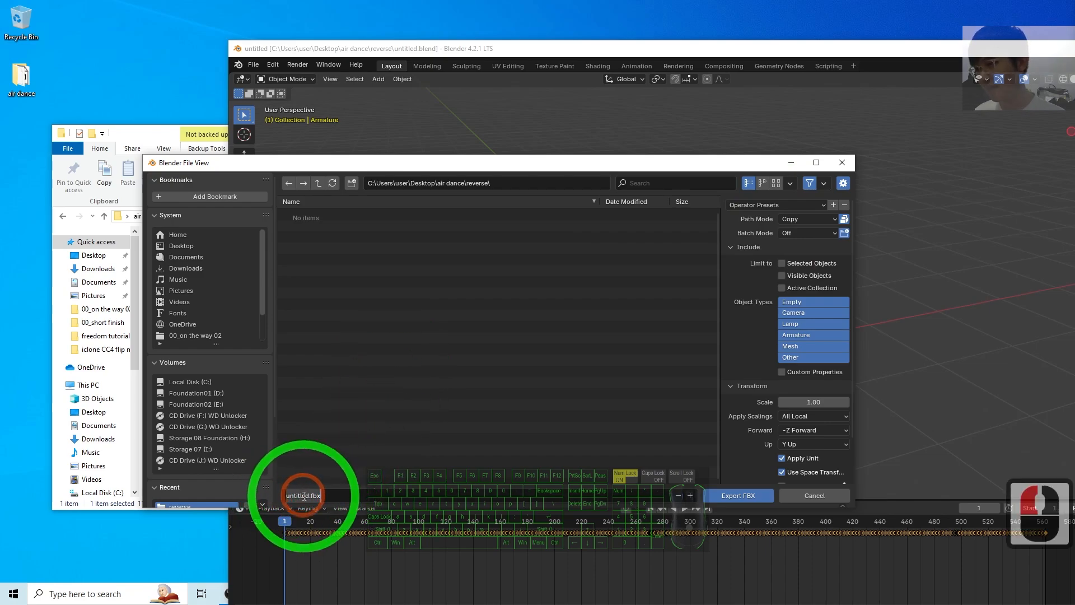
drag(305, 495, 358, 493)
key(BackSpace)
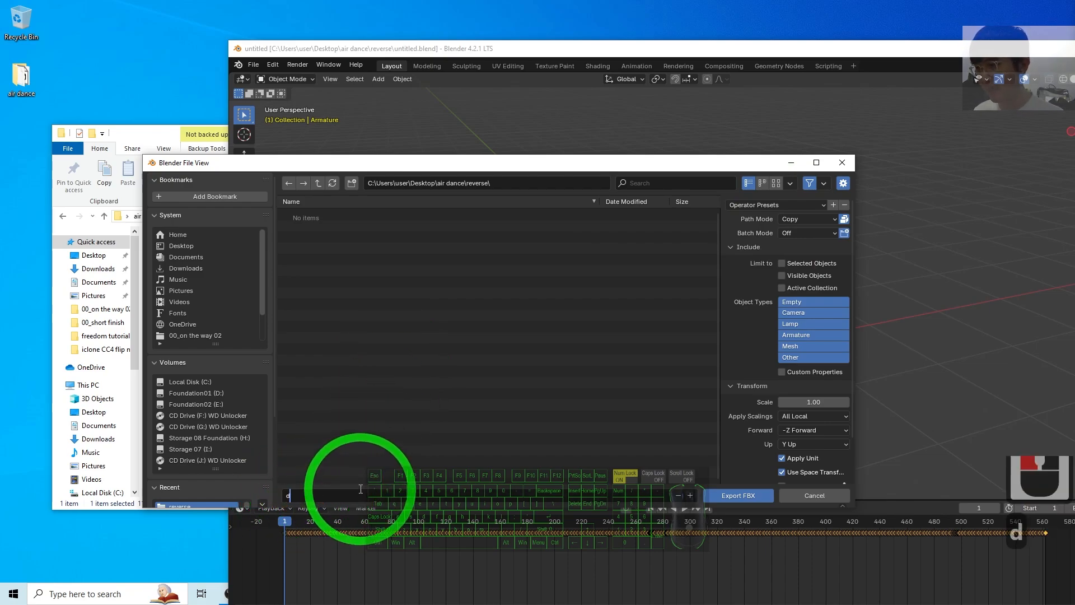
text(air dance)
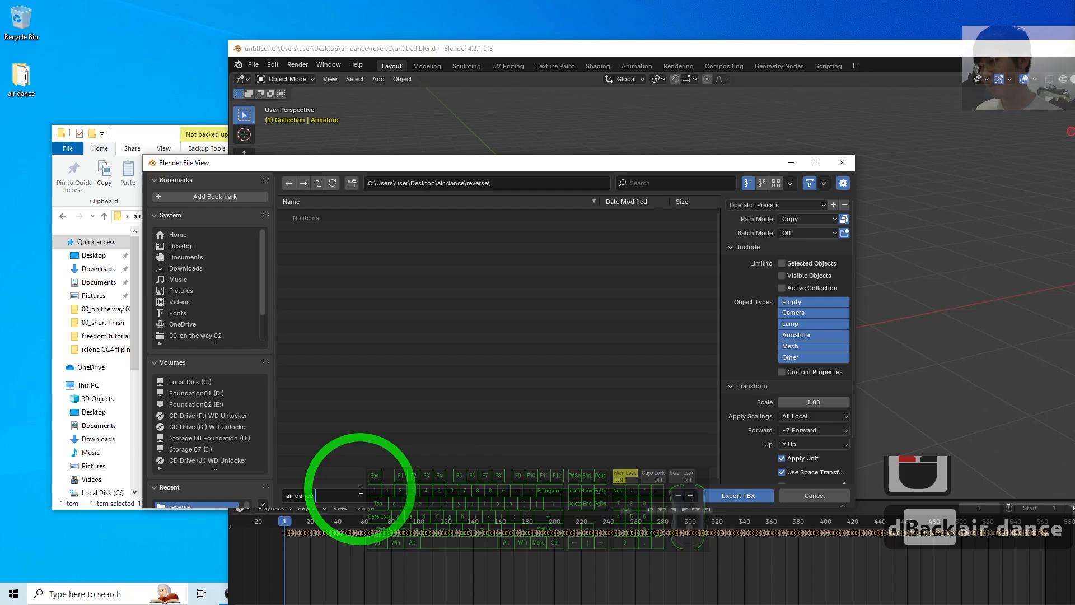
text( reverse)
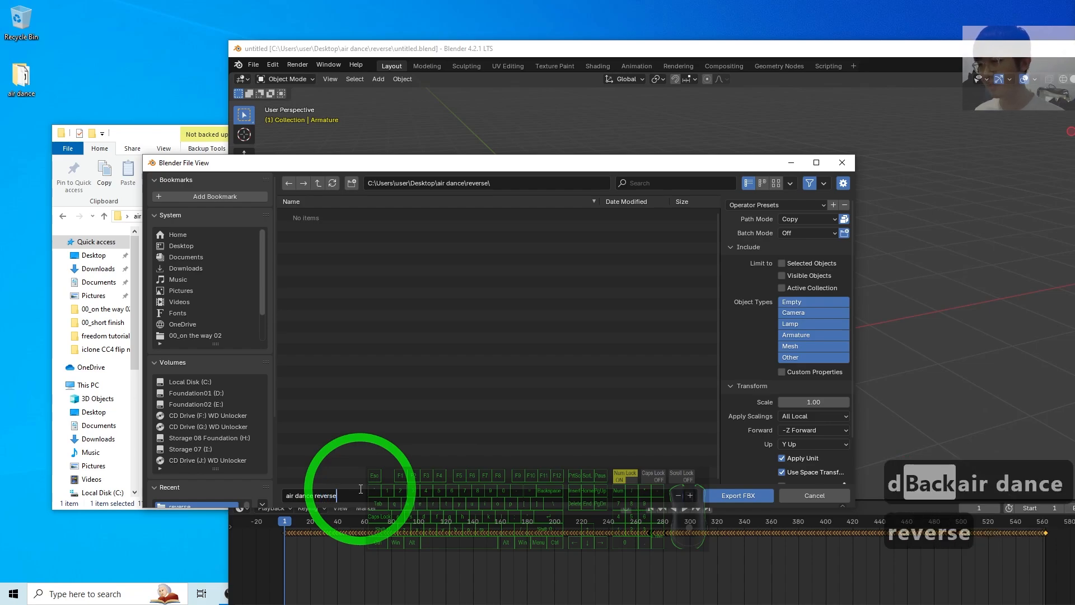
click(737, 495)
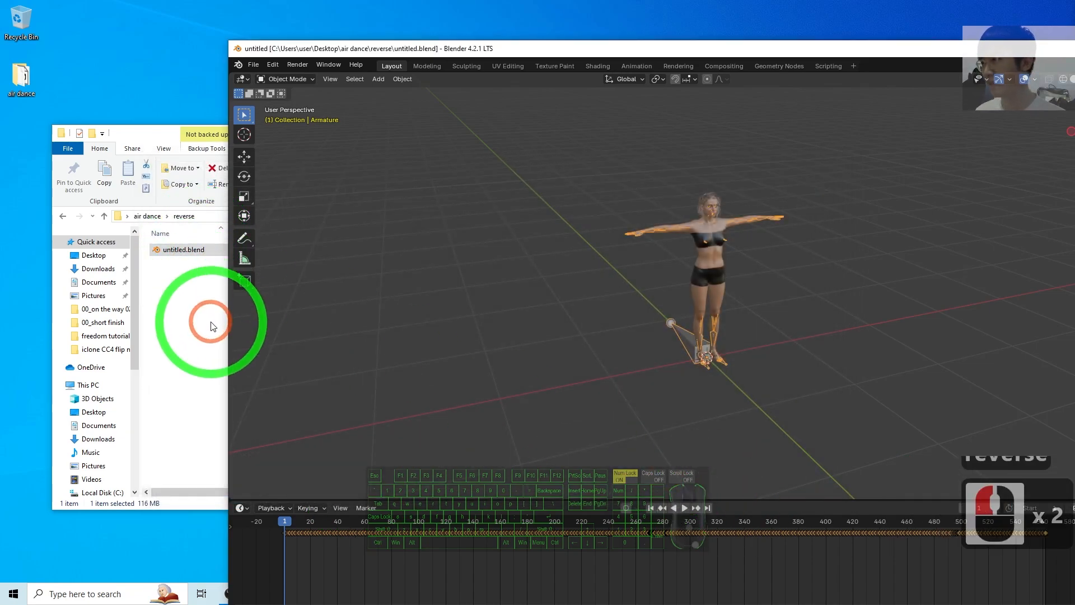
Step: Check the exported FBX in the reverse folder, save the Blender scene again under its existing name, and close Blender
click(212, 327)
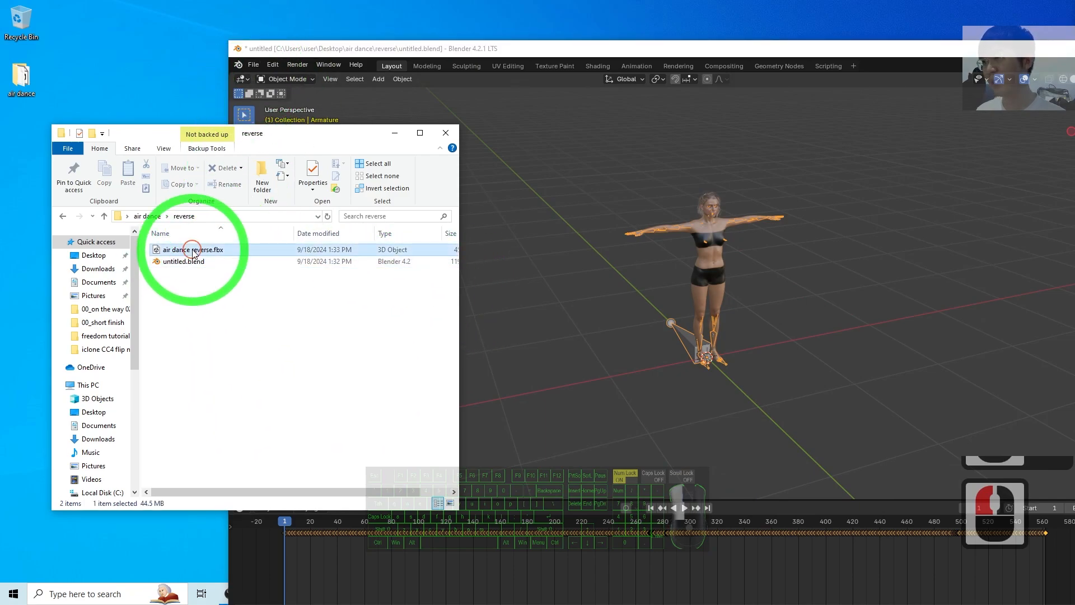
click(190, 249)
click(566, 55)
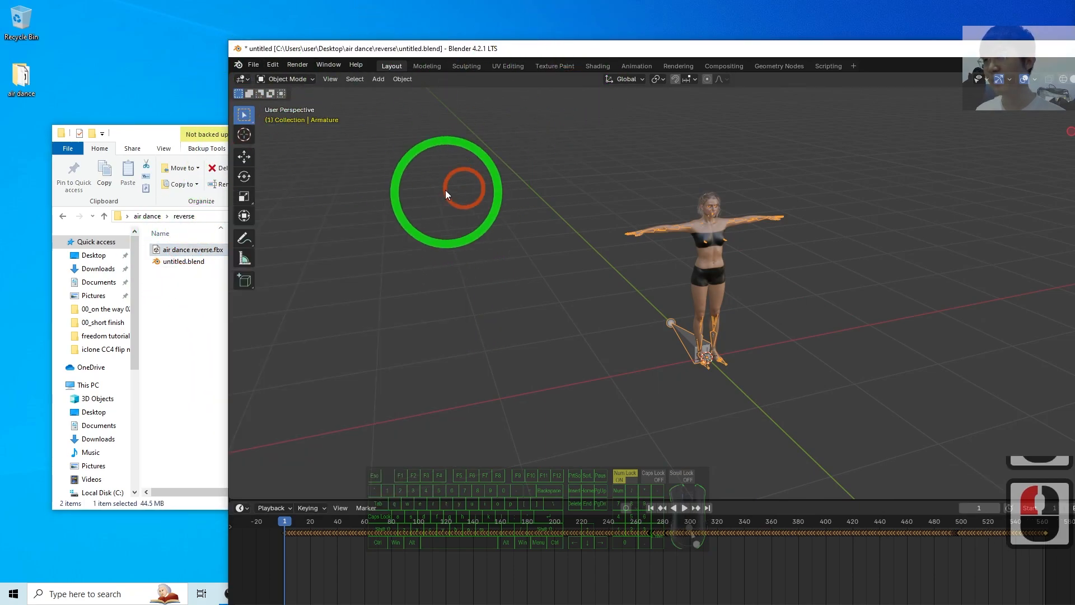
key(ctrl+s)
drag(582, 52, 304, 208)
click(1019, 203)
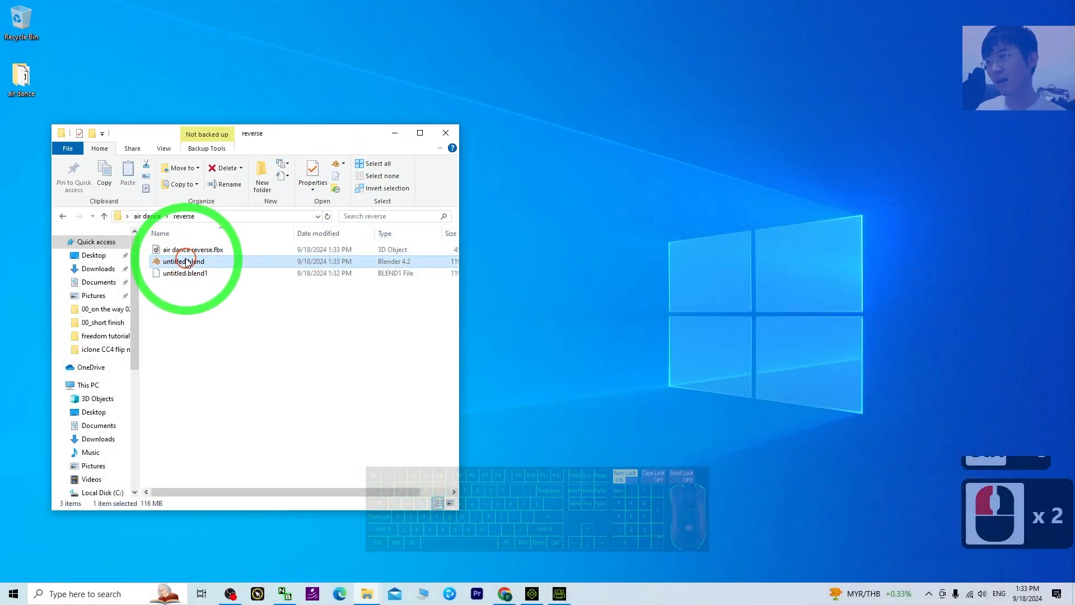
Step: Delete the backup file untitled.blend1 from the reverse folder
click(211, 262)
click(205, 319)
key(Delete)
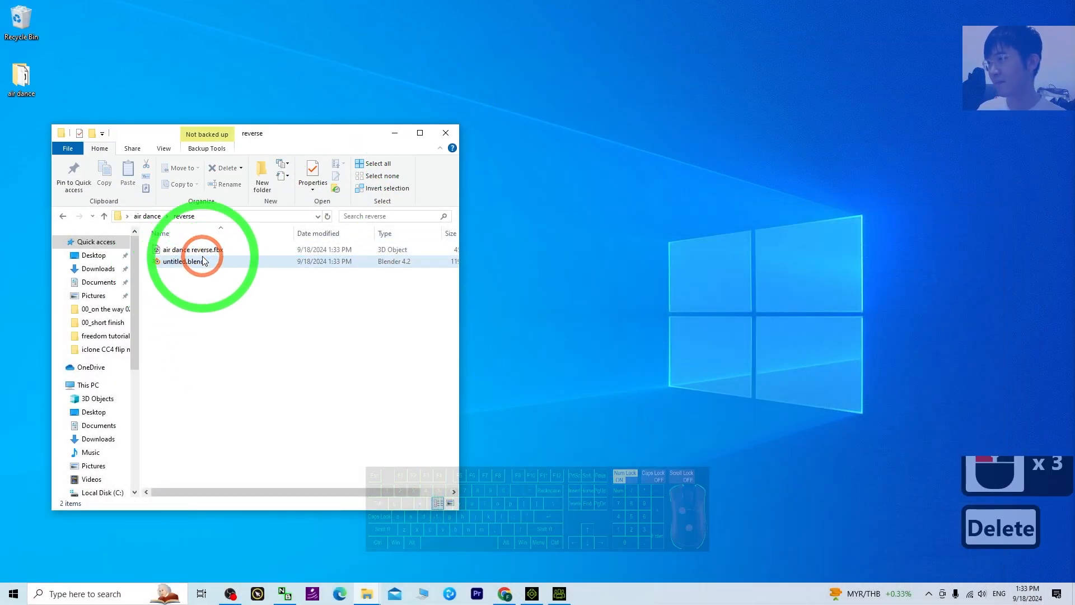
Step: Rename untitled.blend as air dance reverse.blend, reusing the name of the exported FBX file
click(190, 249)
key(F2)
key(ctrl+c)
click(173, 263)
key(F2)
key(ctrl+v)
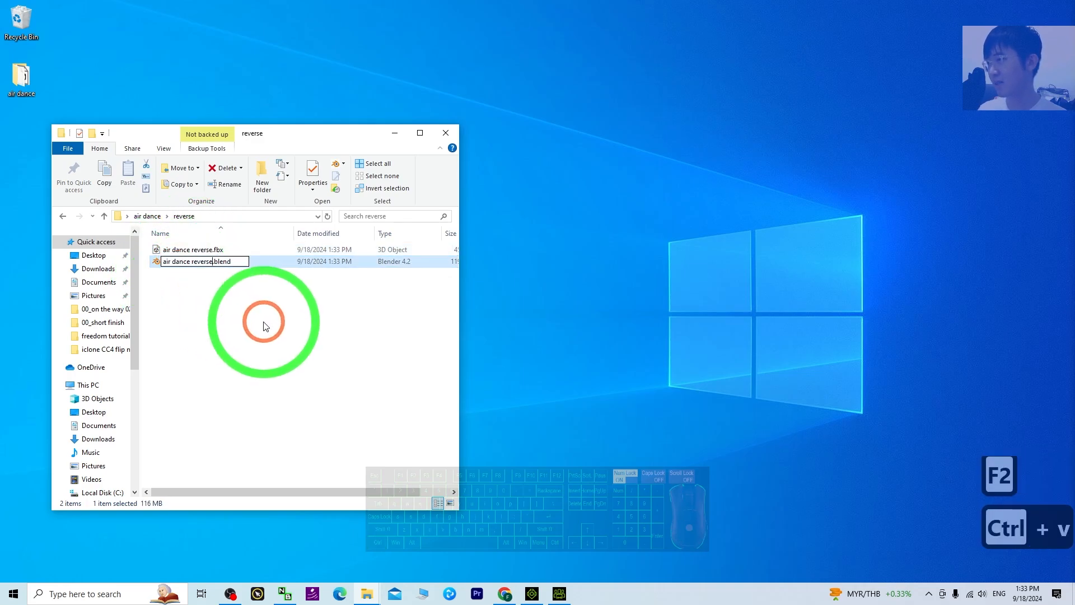
key(Return)
Step: Switch to Character Creator 4, start a new project without saving the current one, and shrink the window to reach File Explorer
click(559, 594)
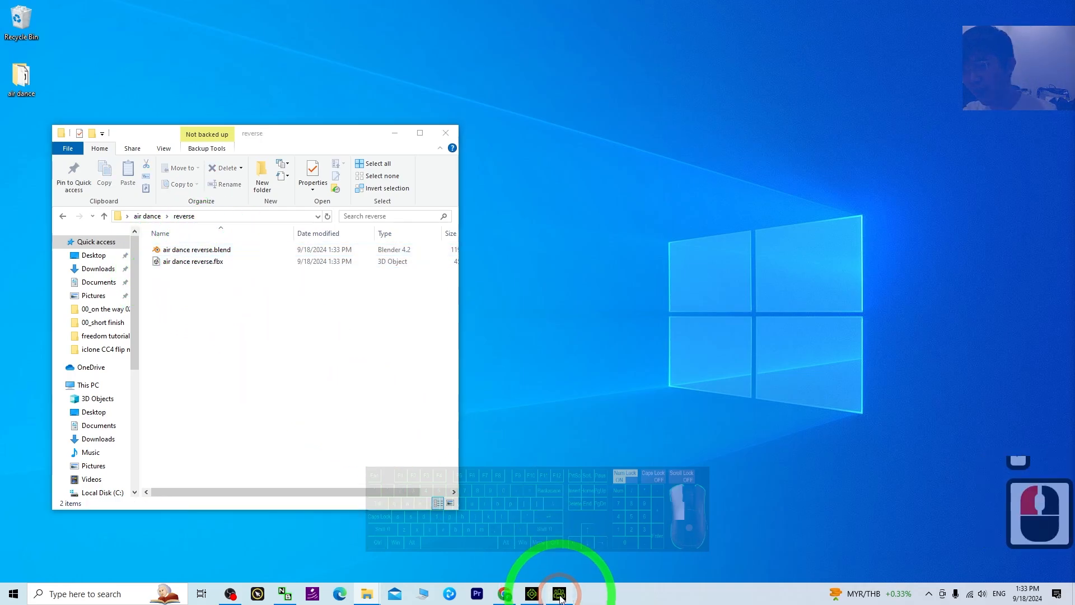
double_click(811, 6)
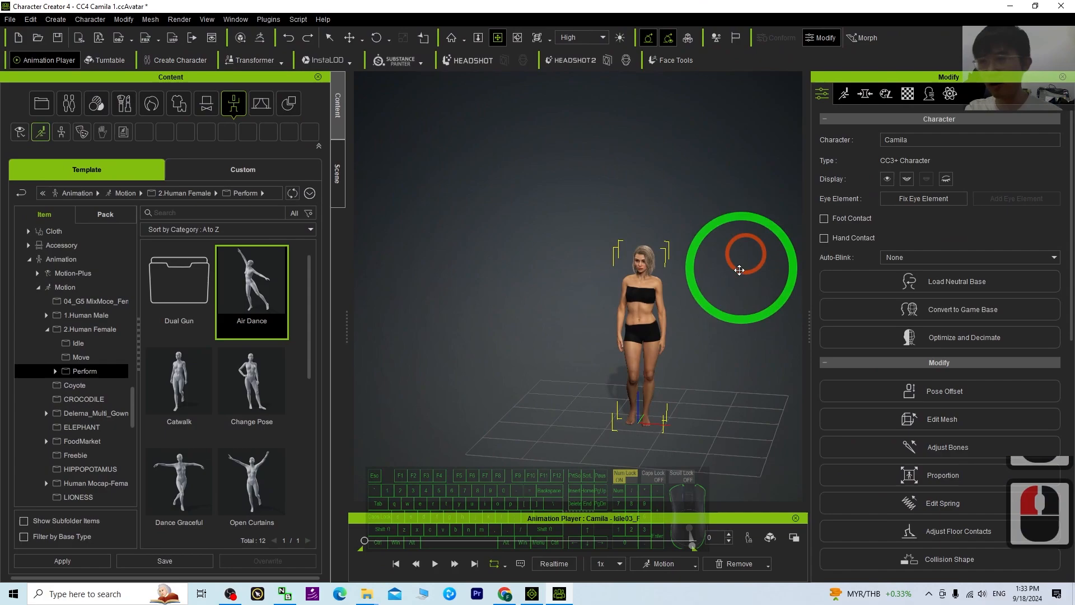
click(18, 40)
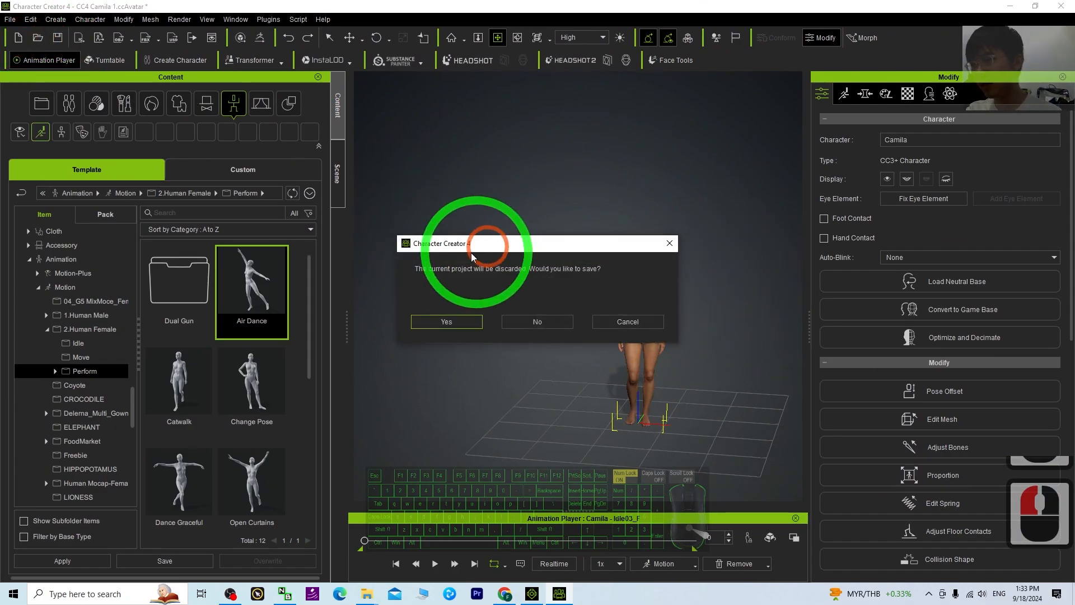
click(536, 318)
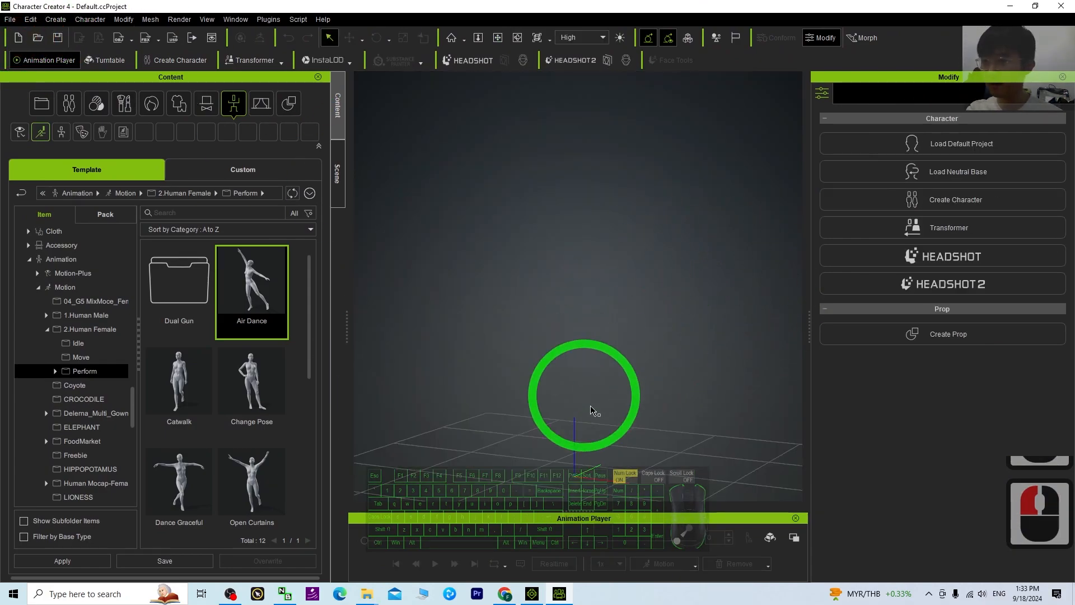
drag(541, 8, 630, 10)
Step: Try importing air dance reverse.fbx as a humanoid character without the automatic profile conversion, and discard that project unsaved
click(103, 221)
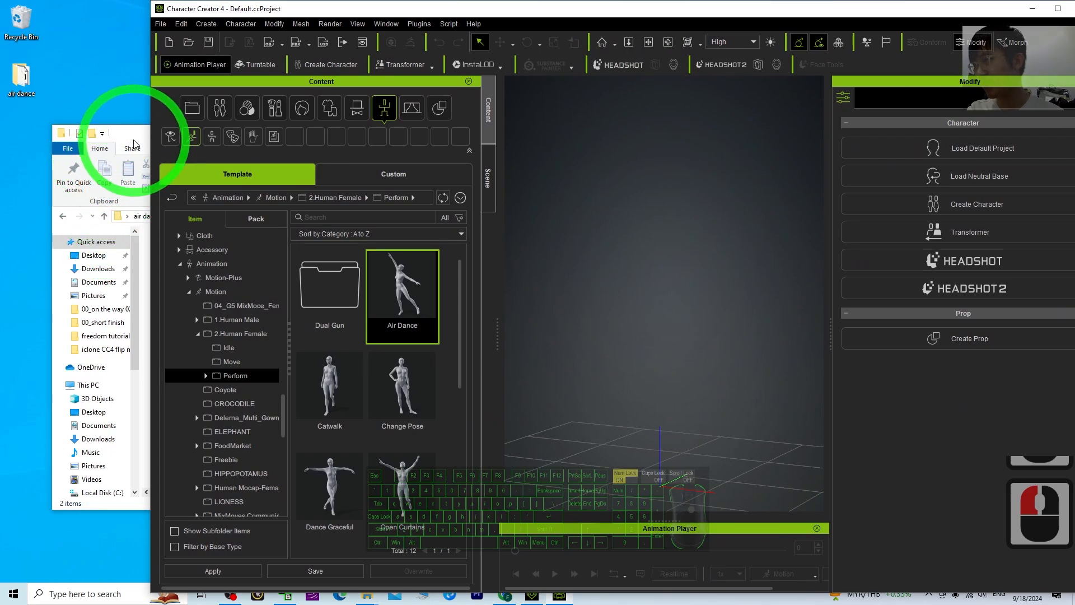
click(203, 303)
drag(185, 254, 647, 455)
click(695, 336)
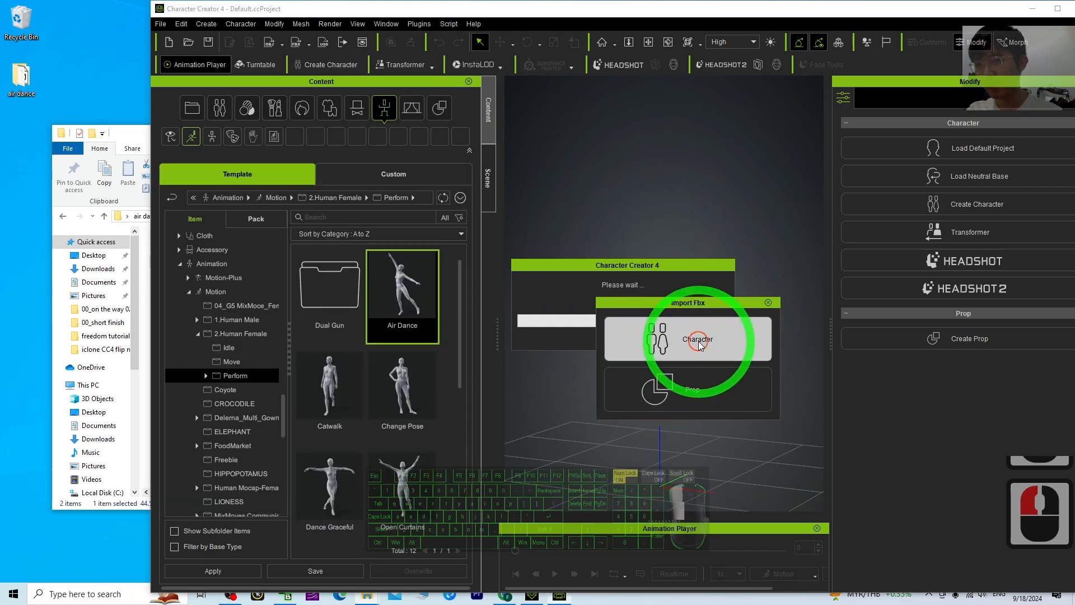
click(610, 446)
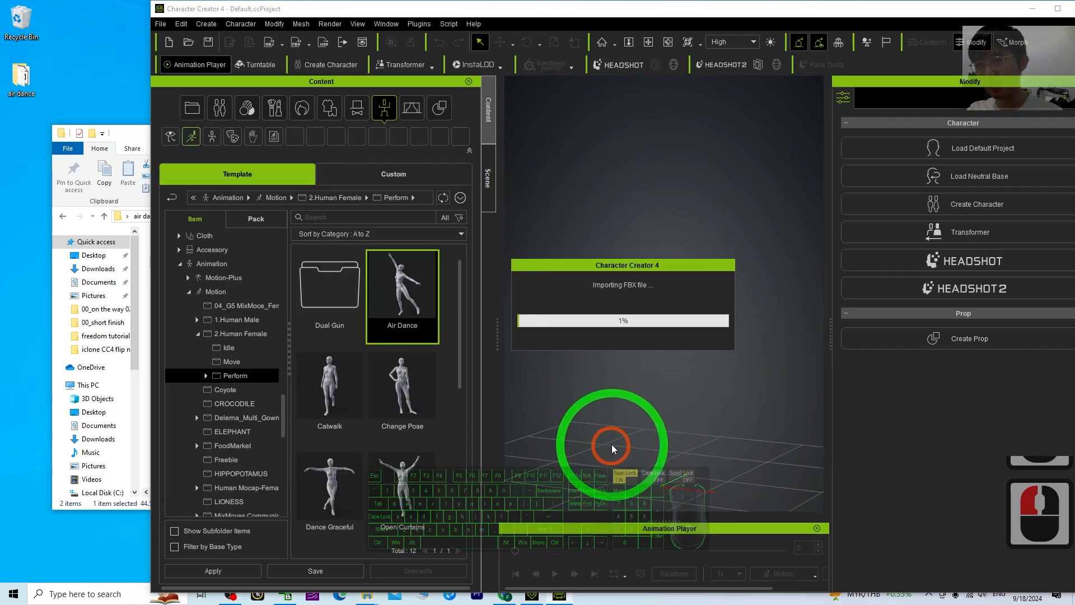
click(696, 301)
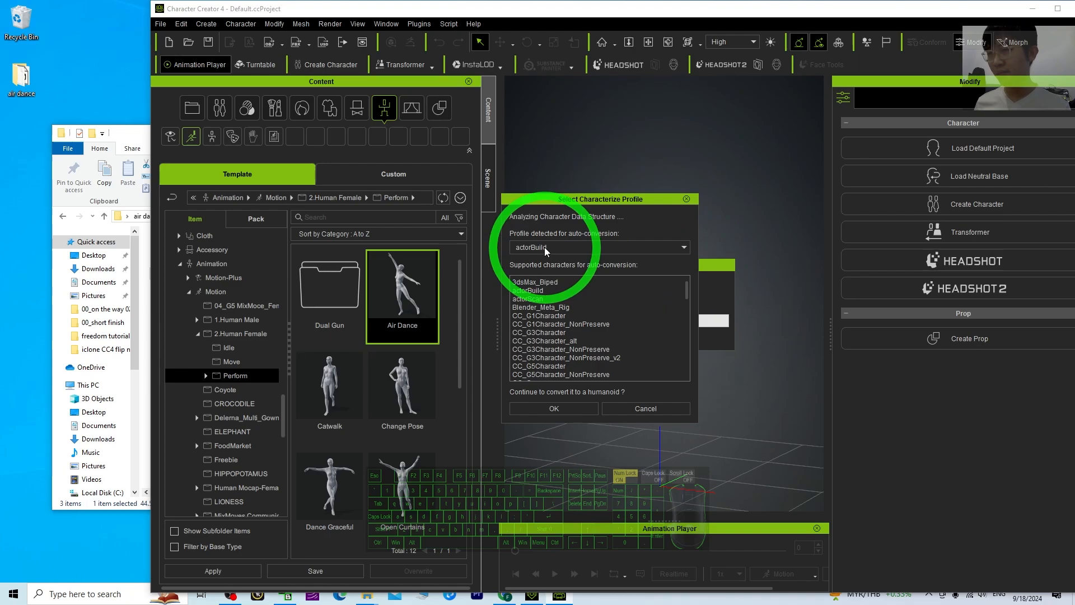
click(643, 409)
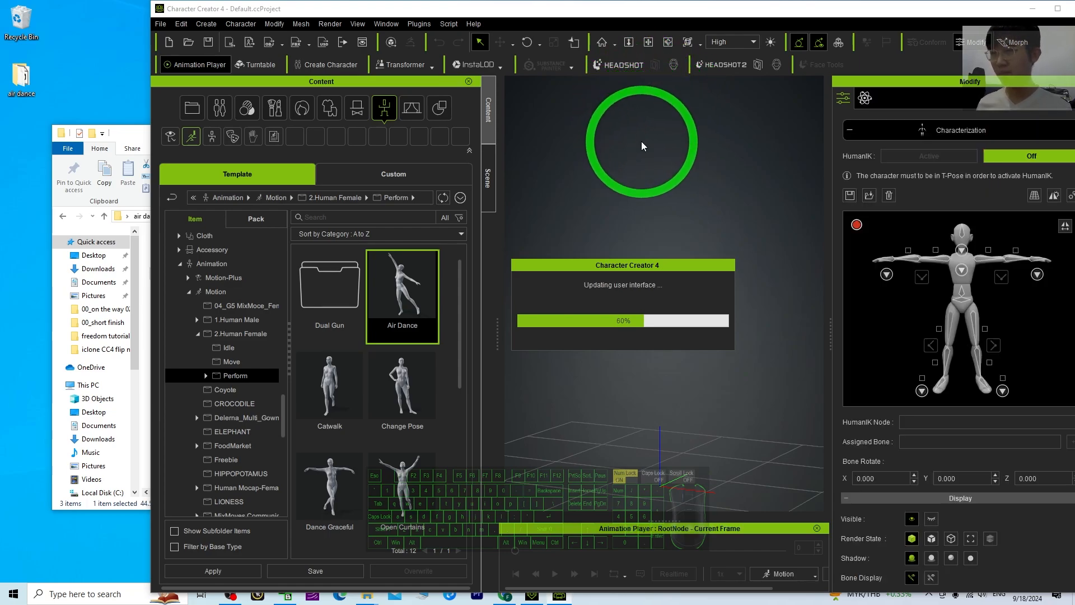
scroll(648, 300, up, 4)
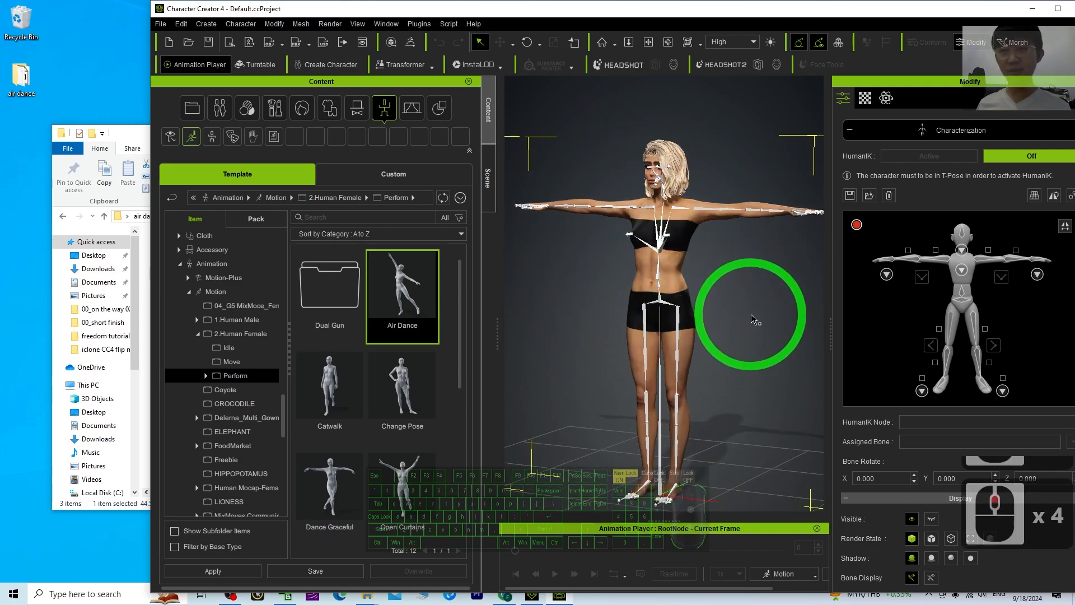
click(168, 41)
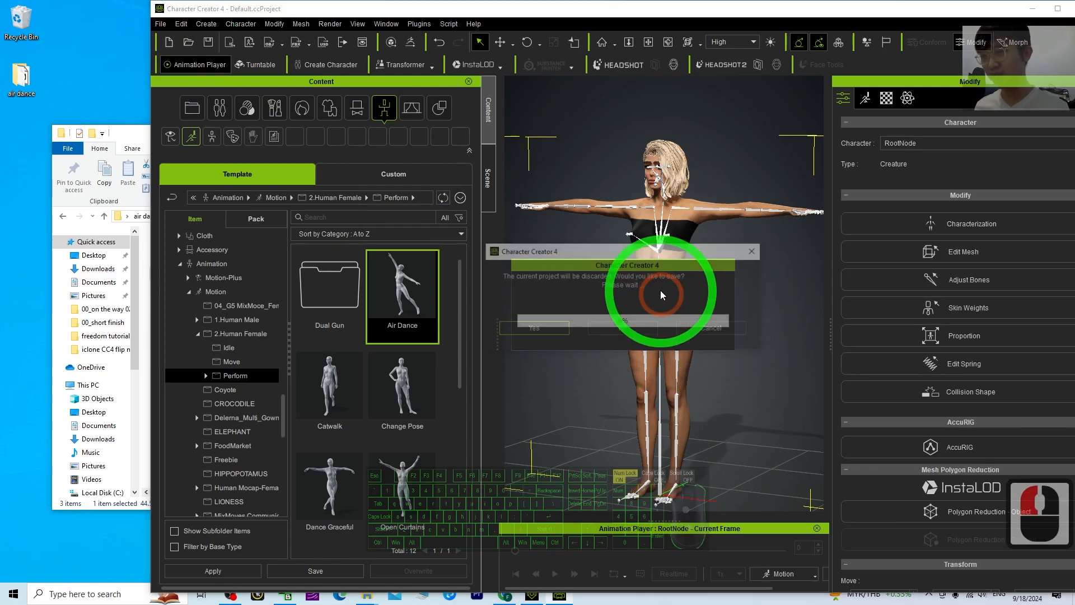
click(643, 339)
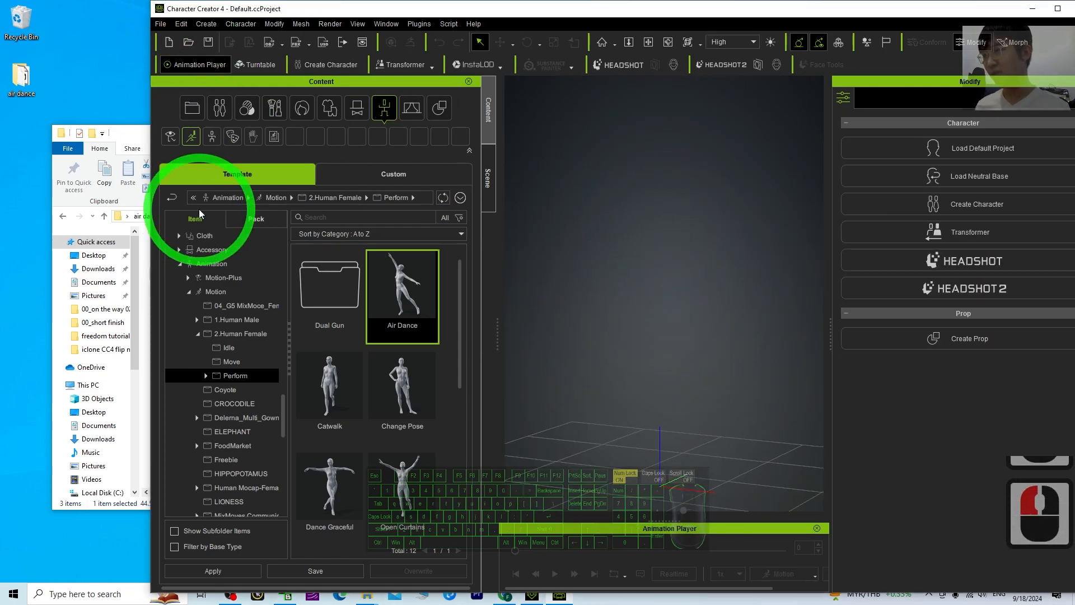
Step: Import air dance reverse.fbx from the reverse folder as a humanoid character, converting it with the actorBuild characterization profile
click(112, 133)
drag(173, 273, 624, 488)
click(663, 338)
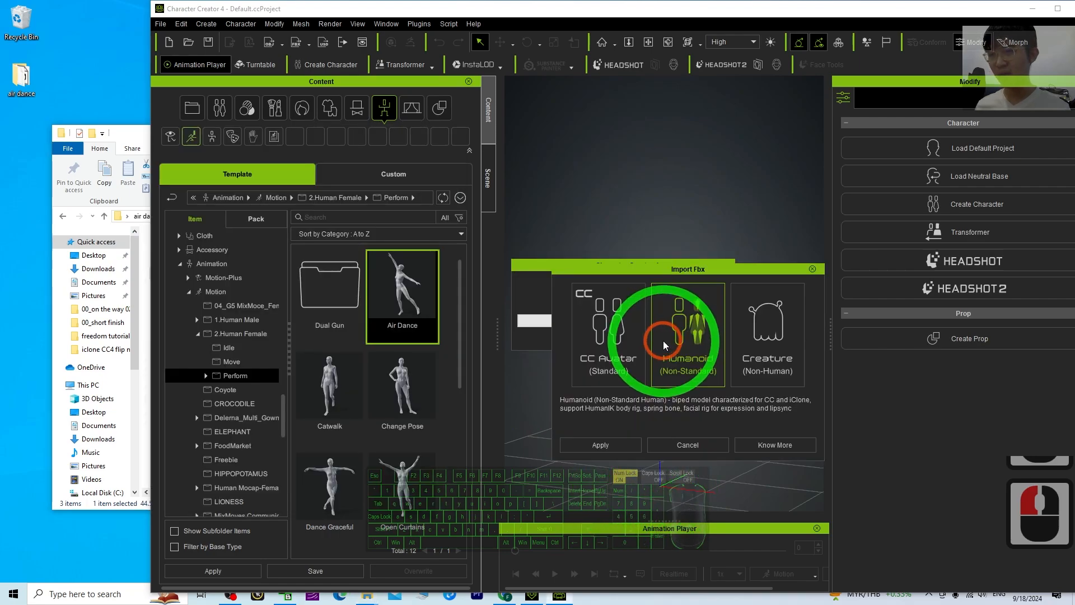
click(610, 446)
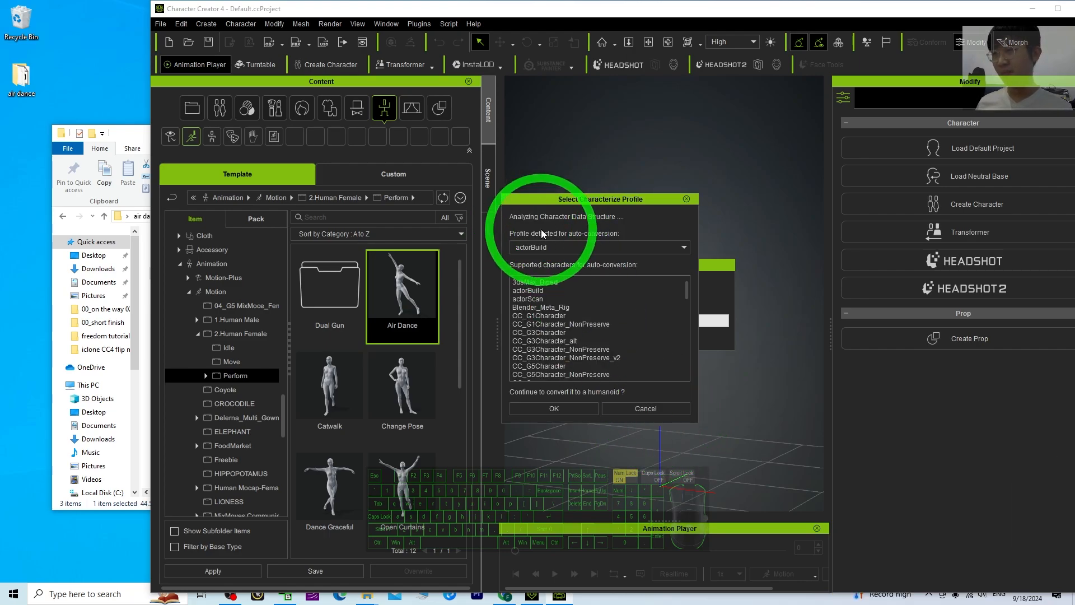
click(570, 254)
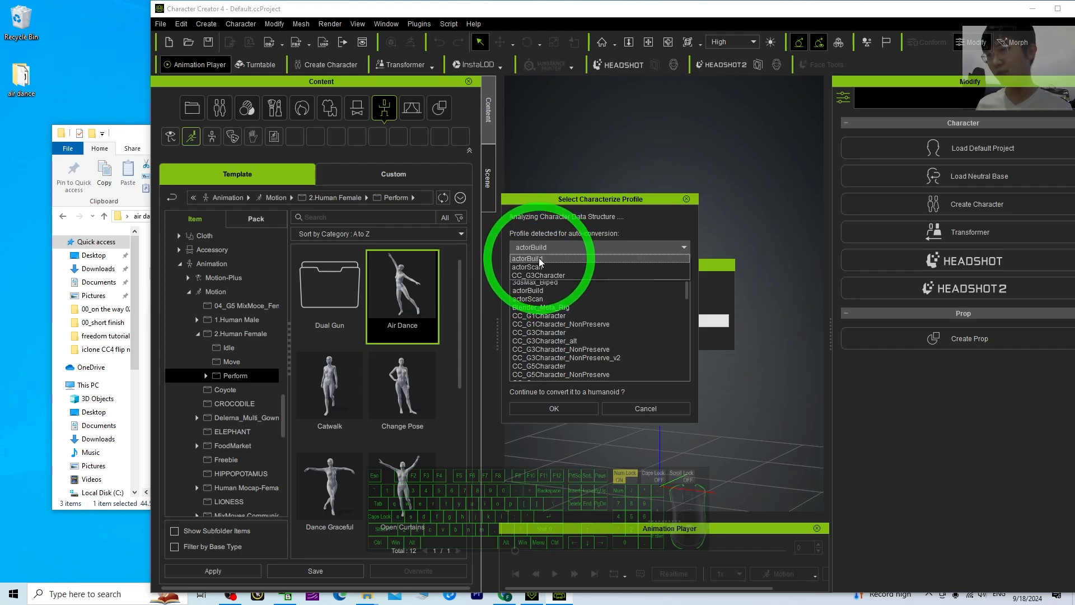
click(547, 257)
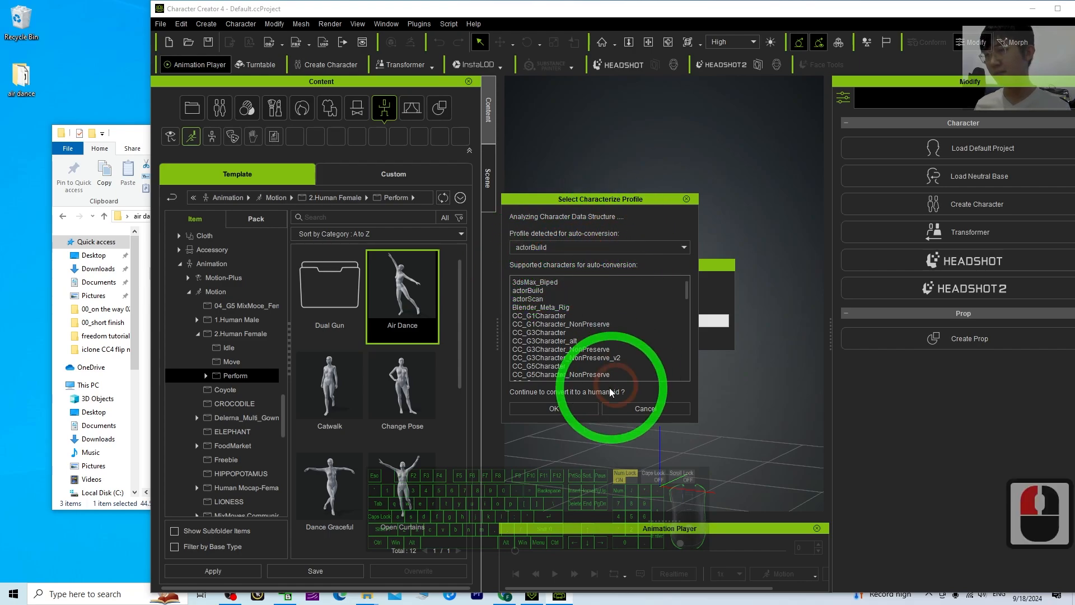
click(554, 407)
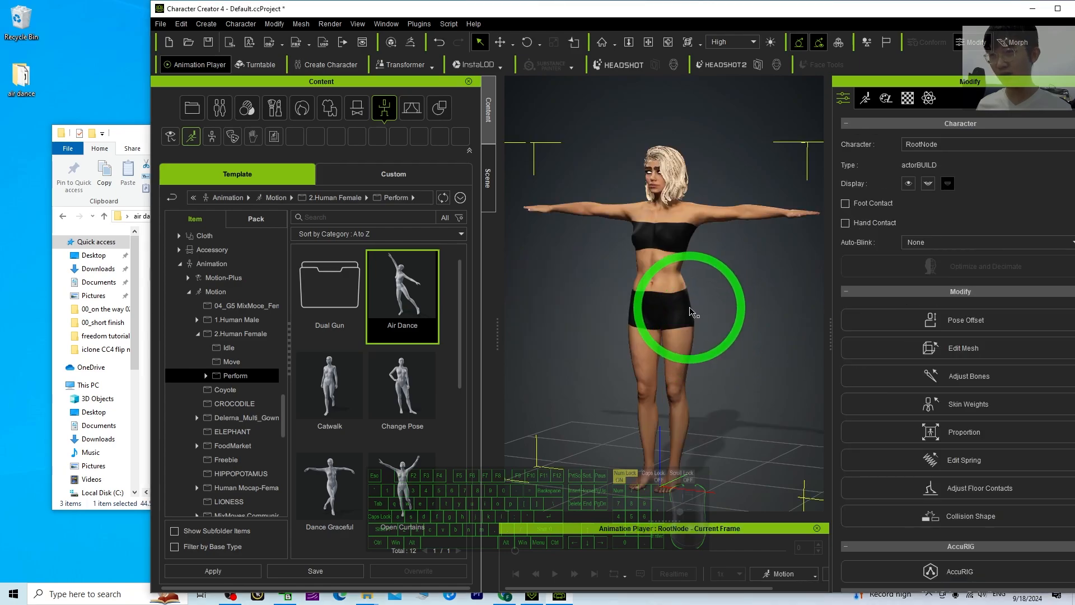
Step: Import the motion of air dance reverse.fbx onto the character, converting it with the Current Character motion profile
scroll(689, 297, down, 6)
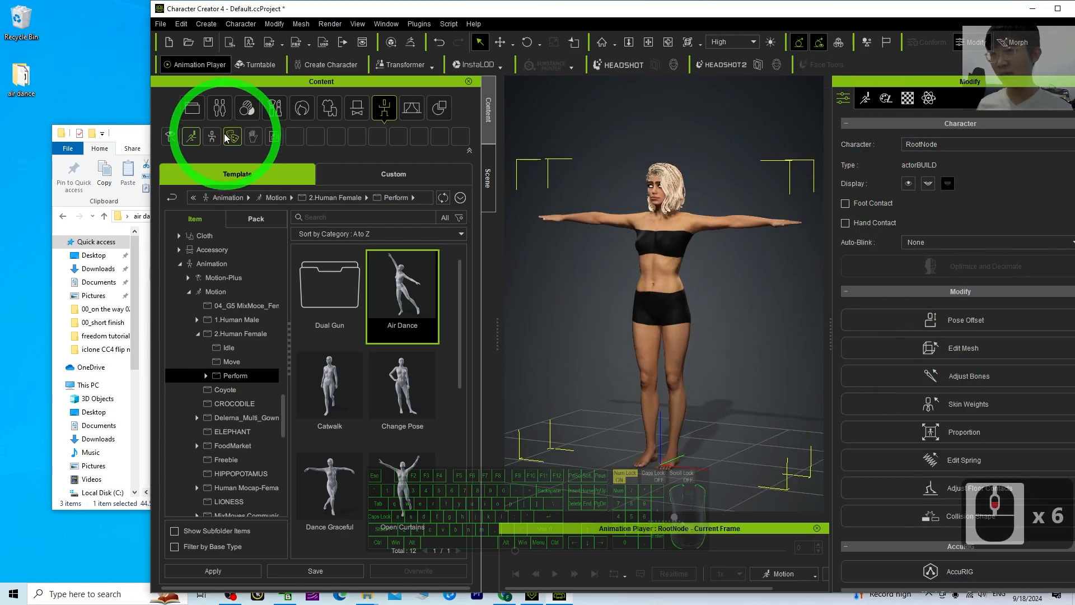
click(98, 141)
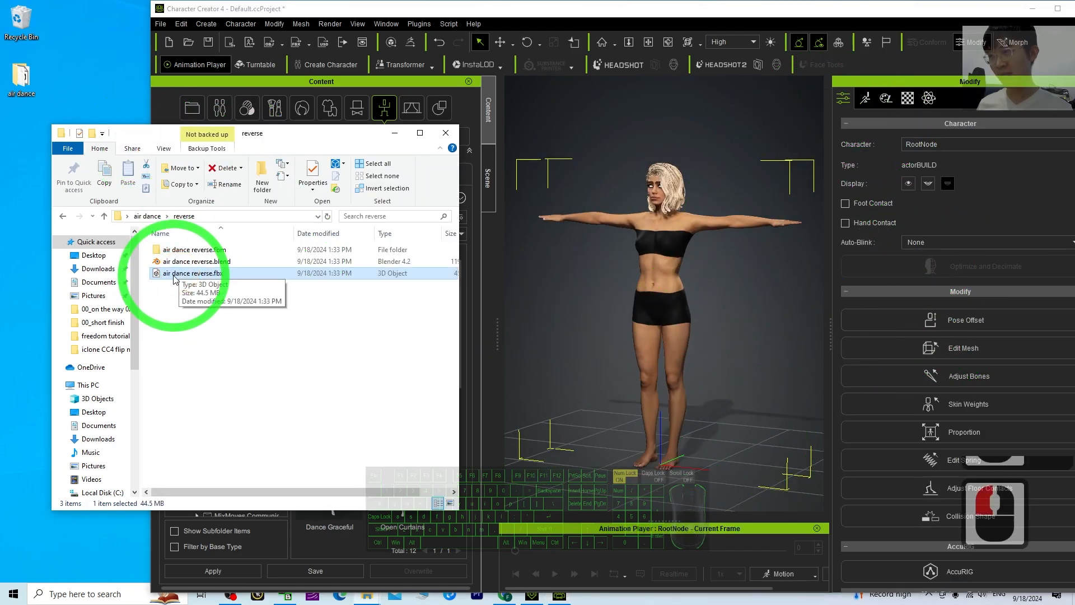
drag(173, 279, 661, 273)
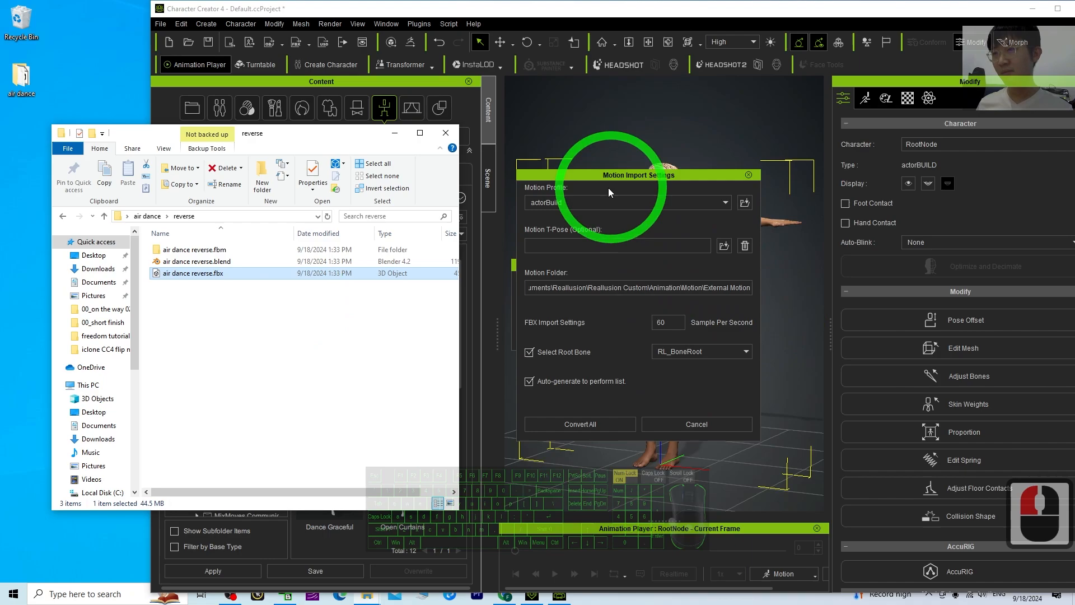
click(562, 205)
click(563, 202)
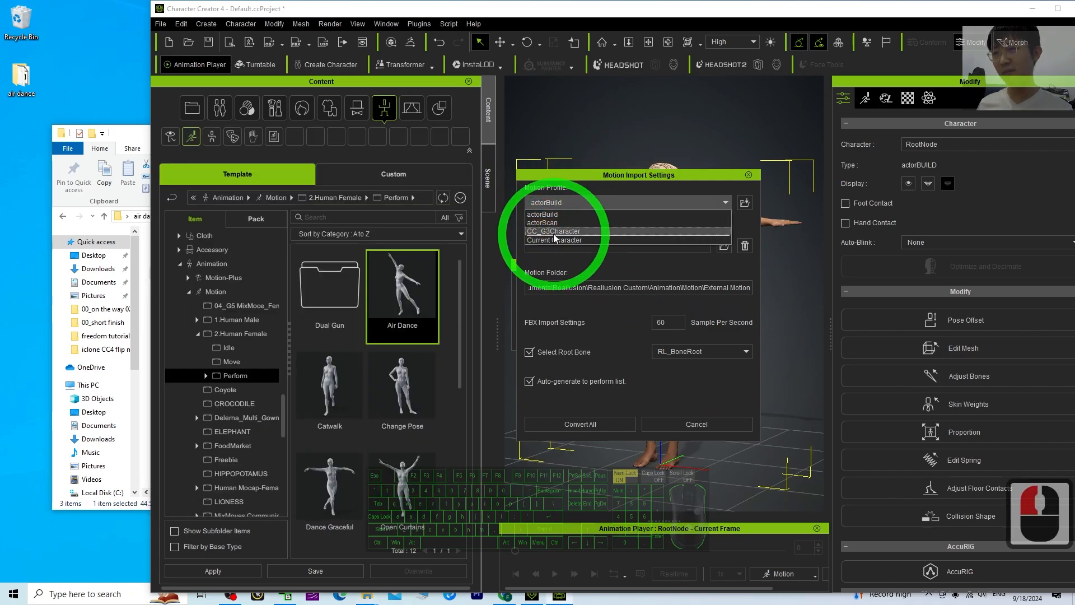
click(560, 193)
click(555, 204)
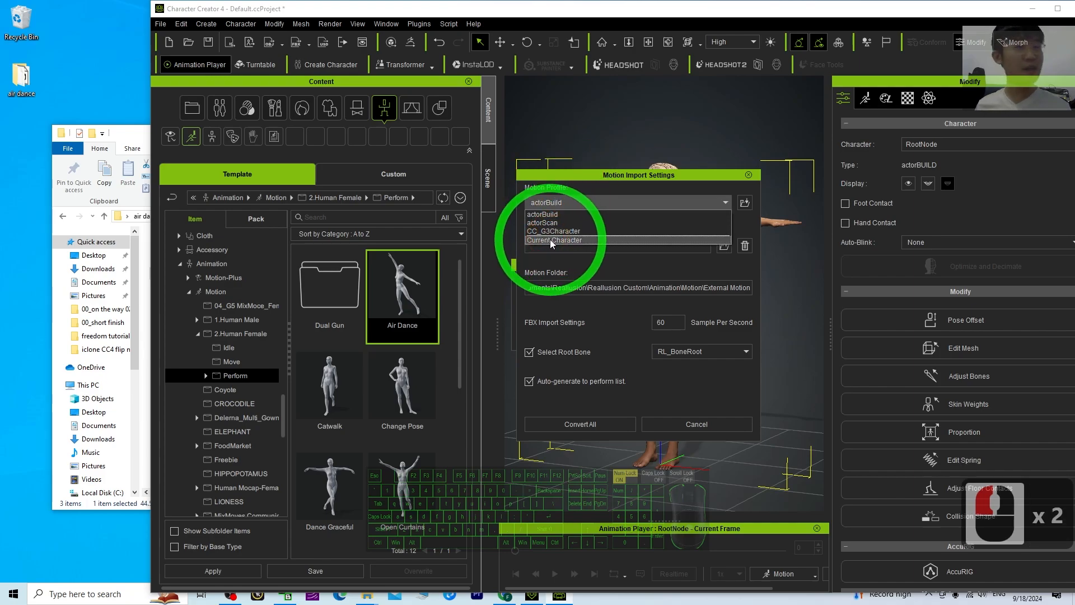
click(553, 240)
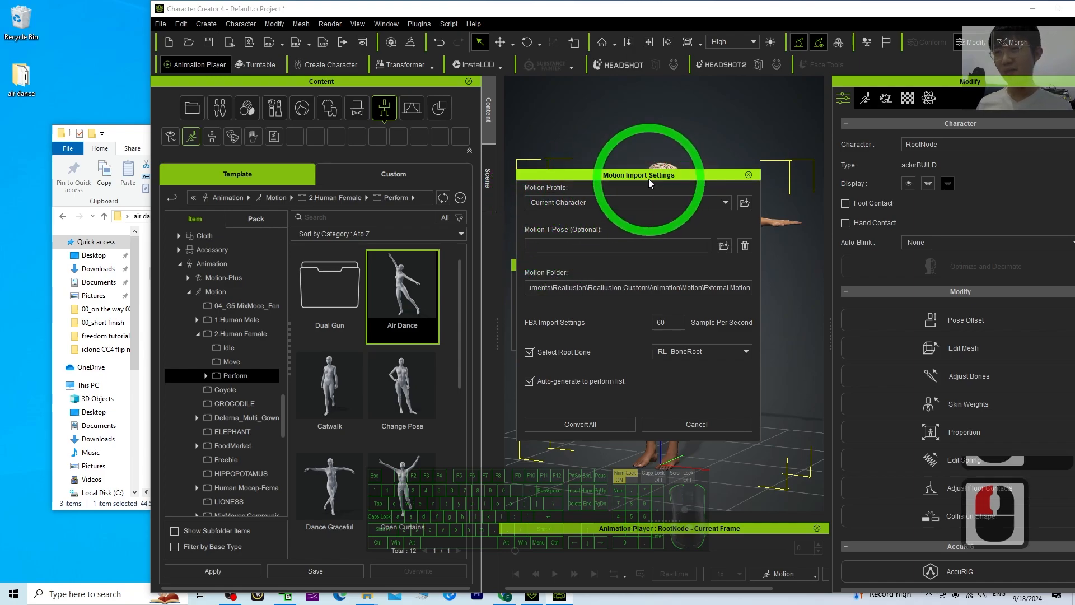
drag(649, 183, 525, 235)
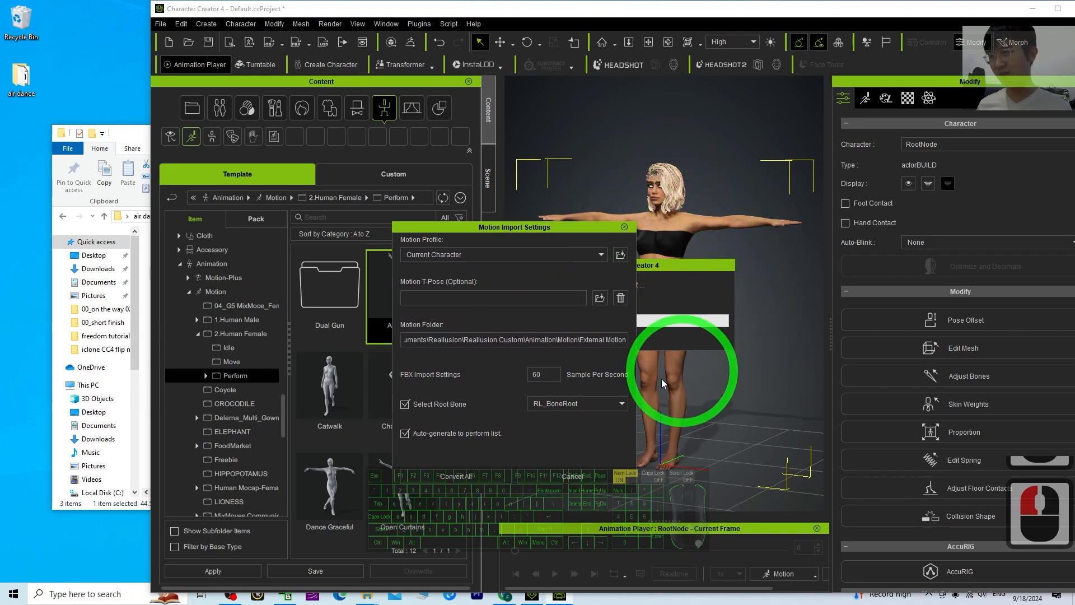
click(456, 476)
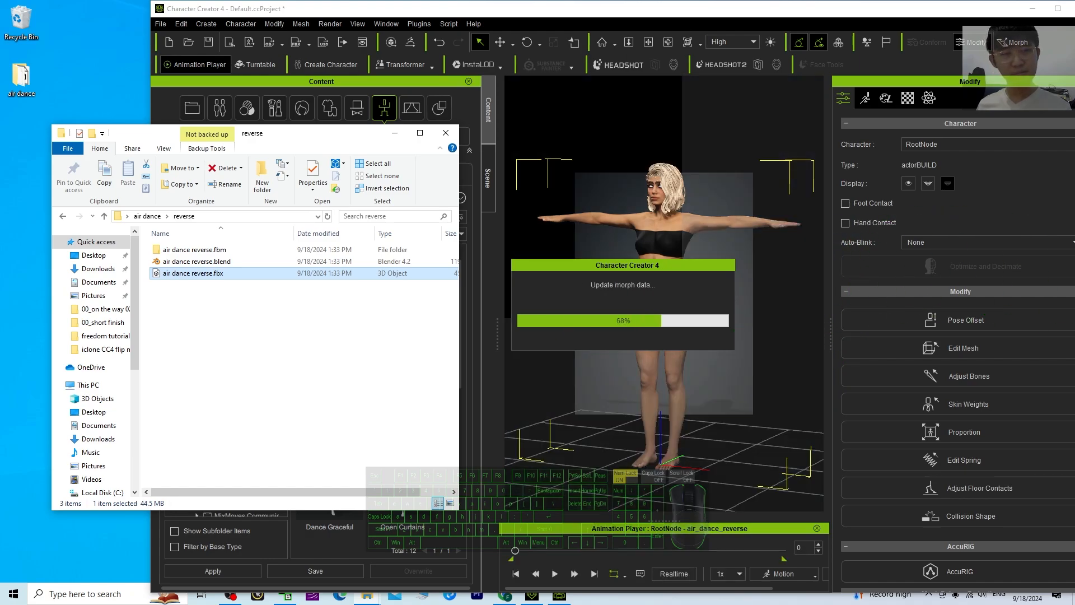
Step: Maximize the Character Creator window and play back the air_dance_reverse motion to review the reversed dance
click(1058, 10)
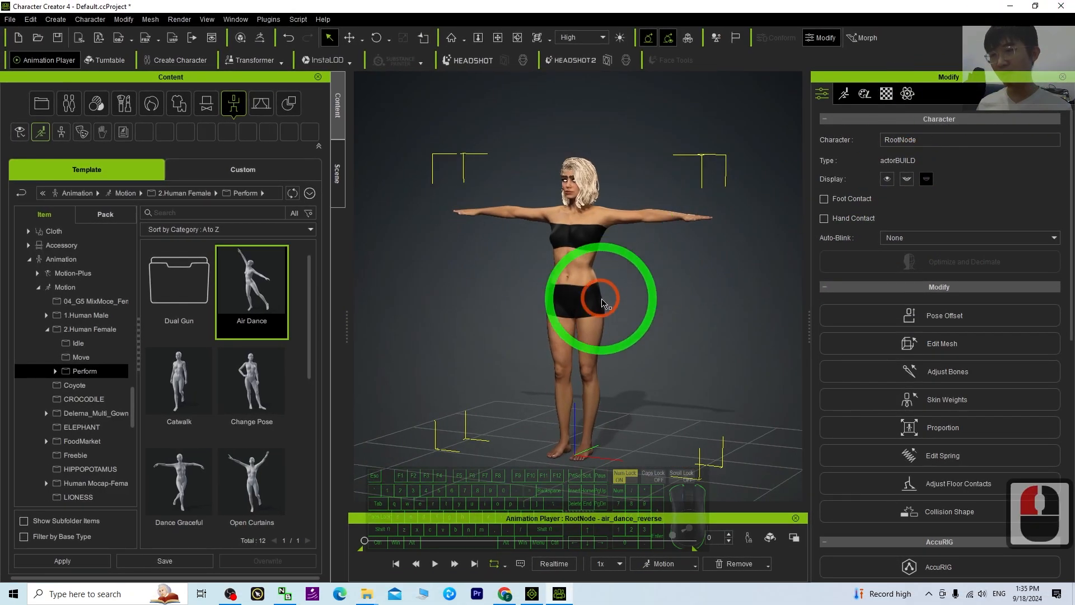
scroll(637, 300, down, 10)
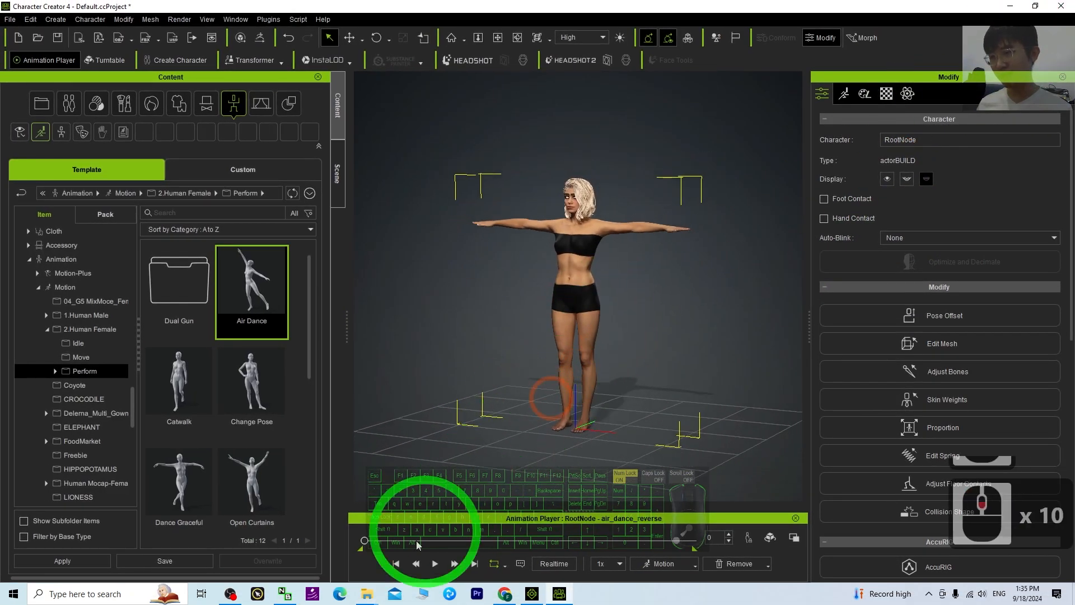
click(435, 564)
scroll(488, 401, down, 20)
key(x)
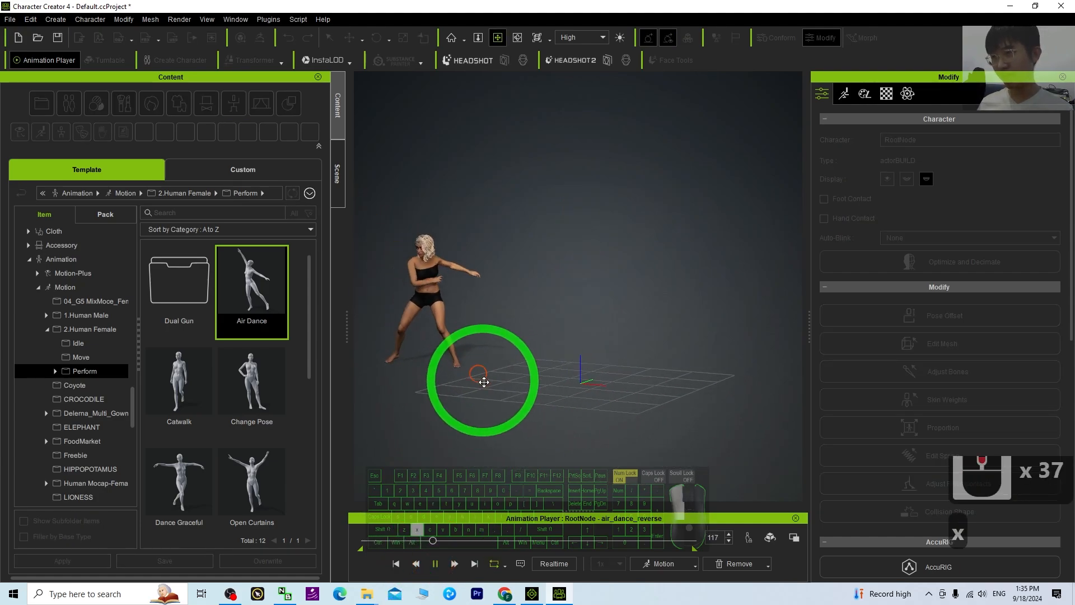
drag(484, 382, 527, 388)
key(c)
drag(464, 541, 393, 541)
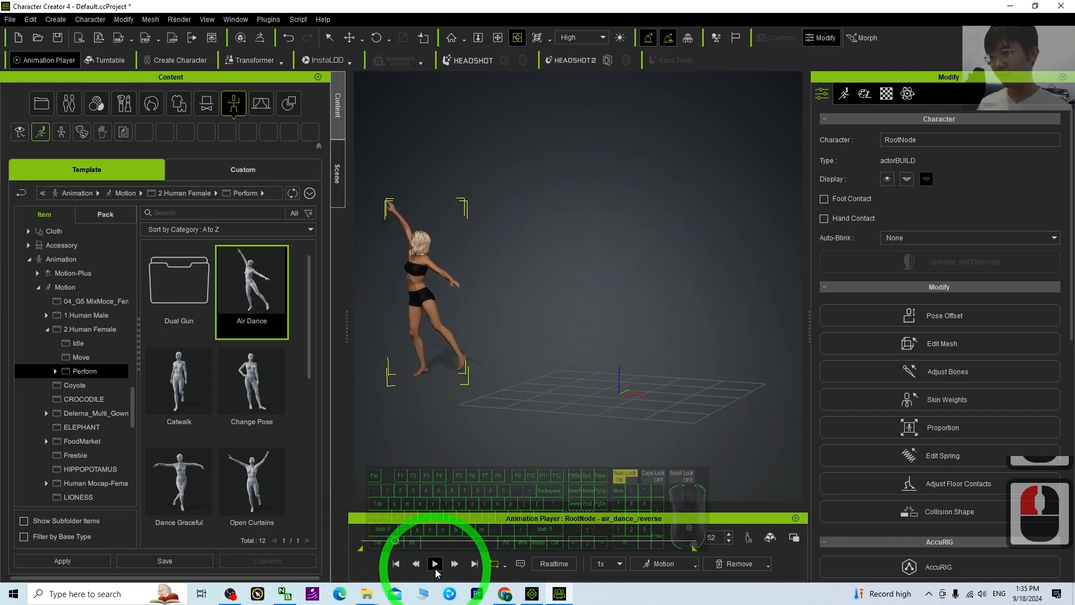
click(454, 564)
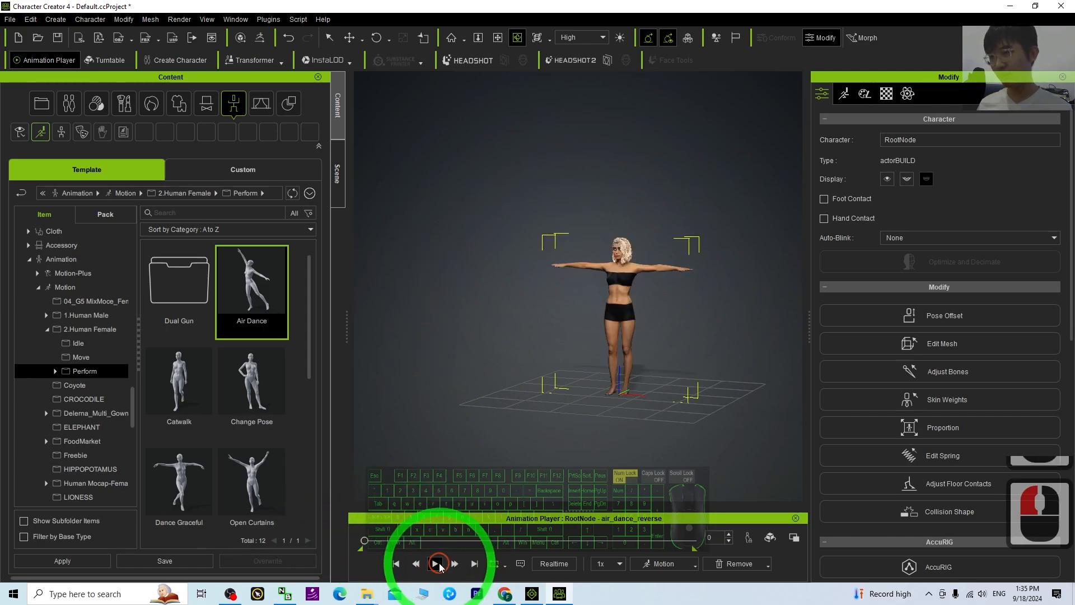
Step: Replay the reversed dance while viewing the character from a wider angle, and rewind the motion to its first frame
click(439, 564)
scroll(486, 358, up, 3)
key(x)
drag(506, 378, 567, 386)
key(c)
drag(568, 385, 568, 296)
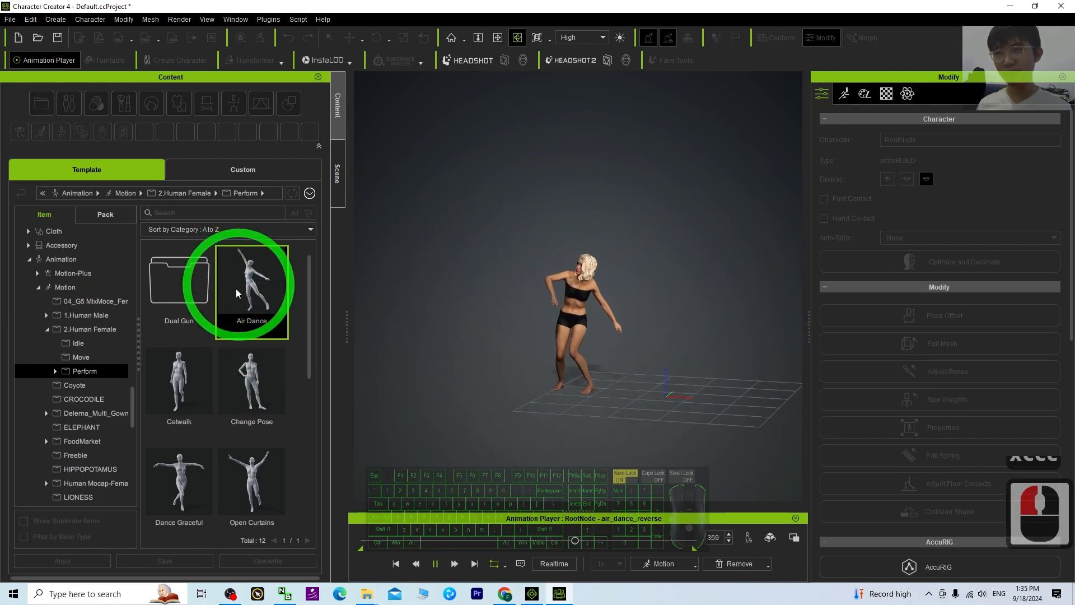
drag(236, 293, 682, 276)
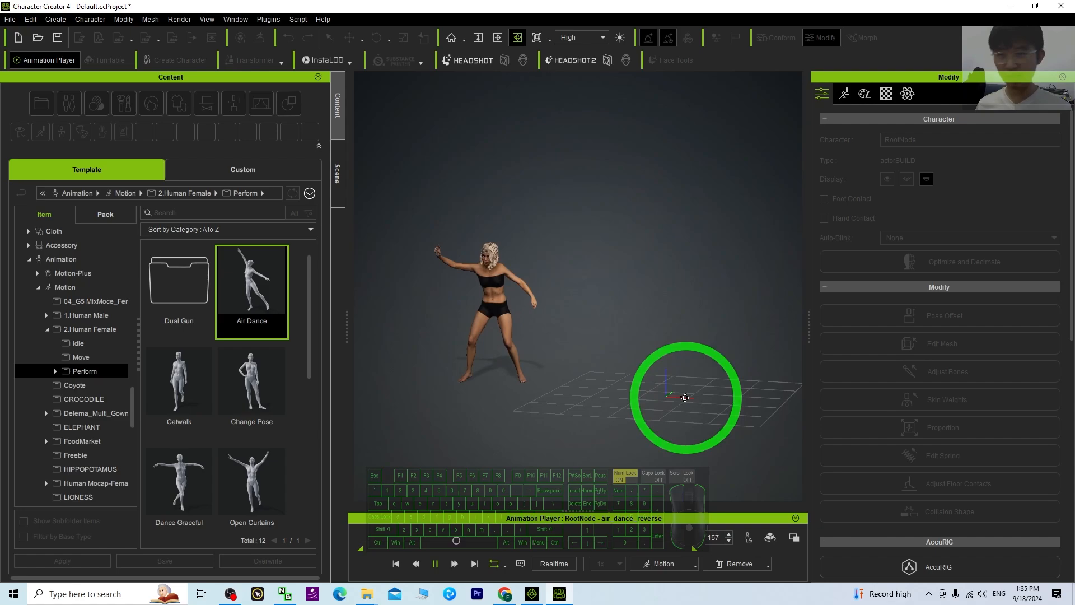
click(435, 564)
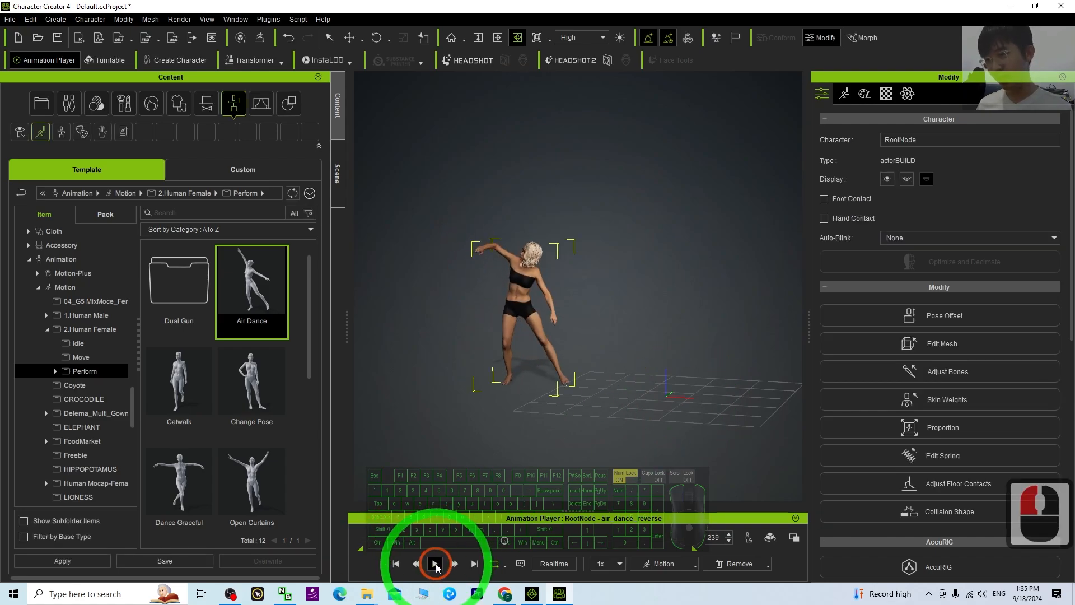
click(396, 564)
scroll(637, 452, up, 6)
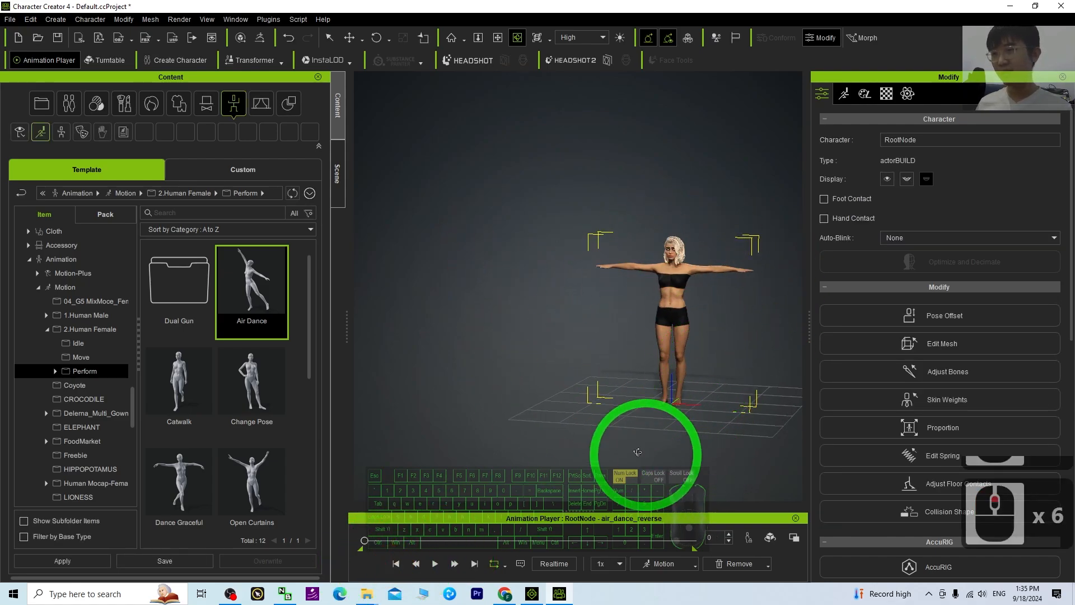
scroll(637, 452, up, 4)
Step: Open the External Motion folder among the custom animation motions in the content library
click(241, 169)
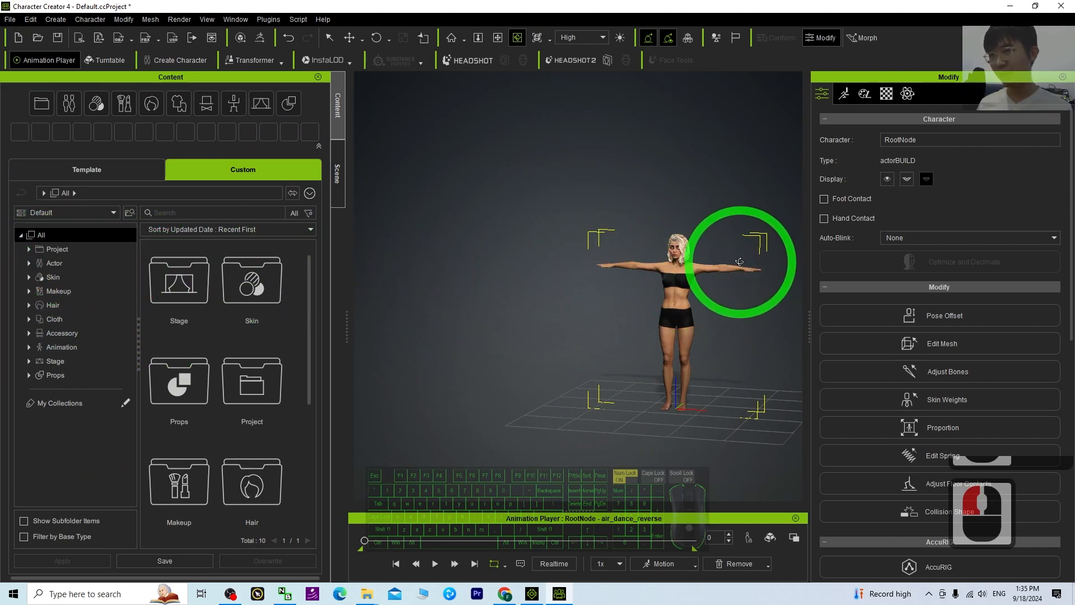
key(x)
drag(720, 280, 642, 306)
key(c)
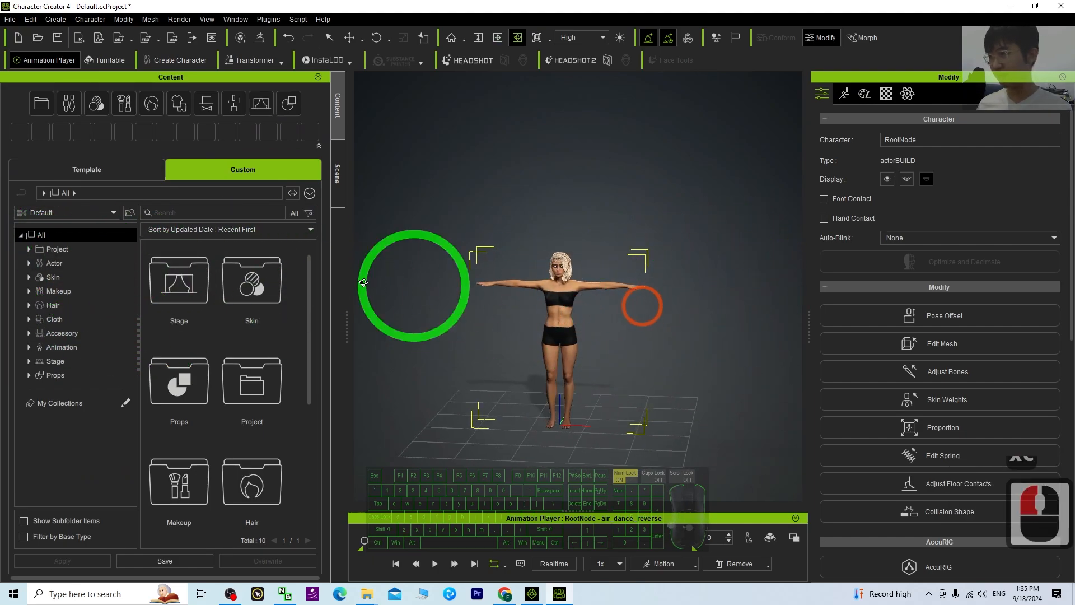
click(240, 104)
click(29, 348)
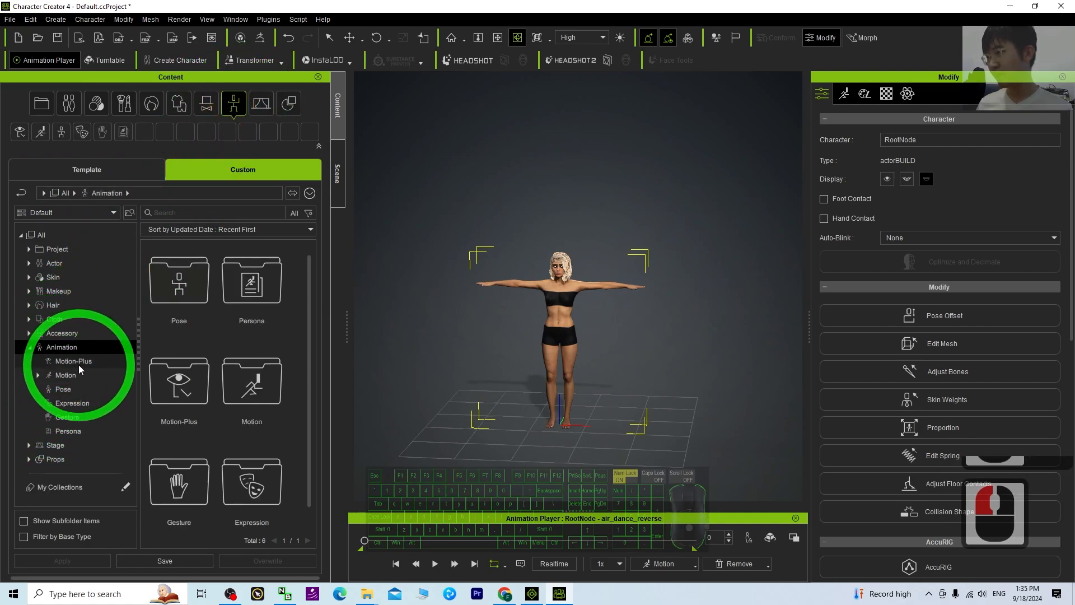
click(46, 380)
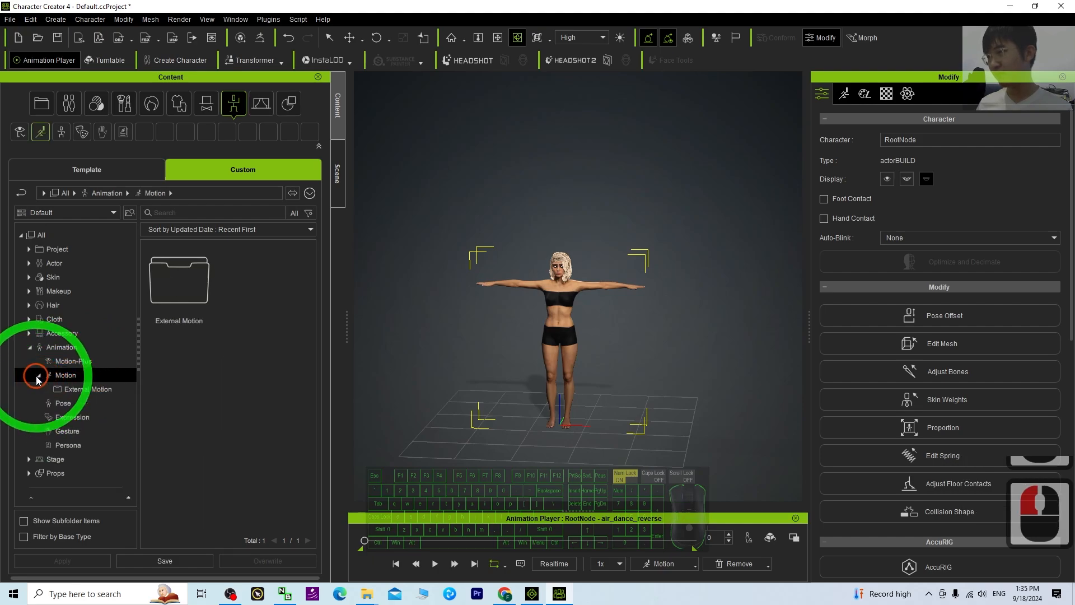
double_click(78, 389)
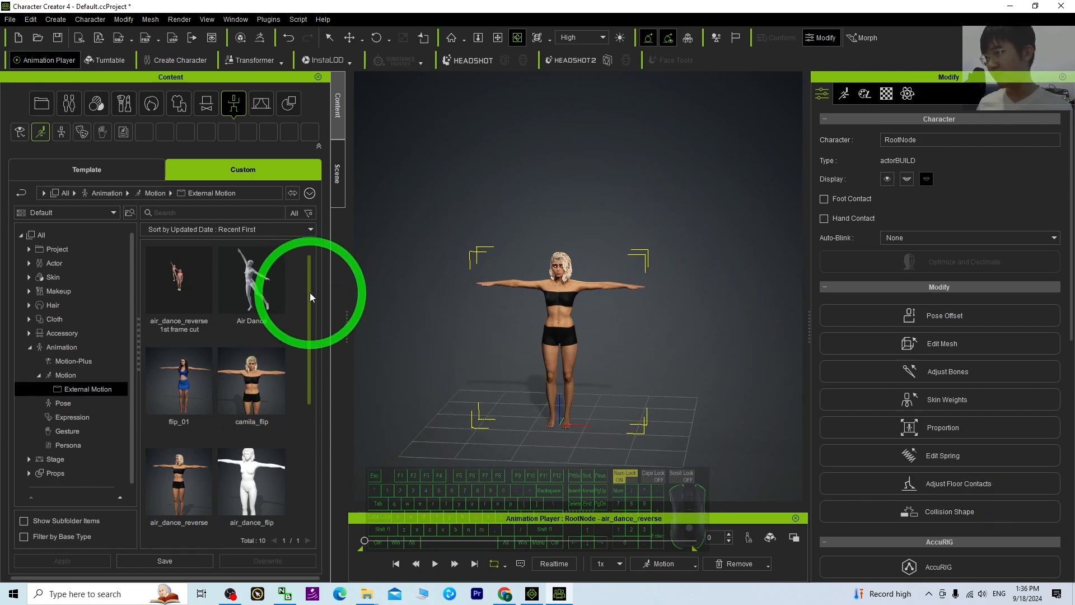
drag(310, 292, 338, 275)
drag(378, 6, 456, 2)
click(145, 132)
click(207, 275)
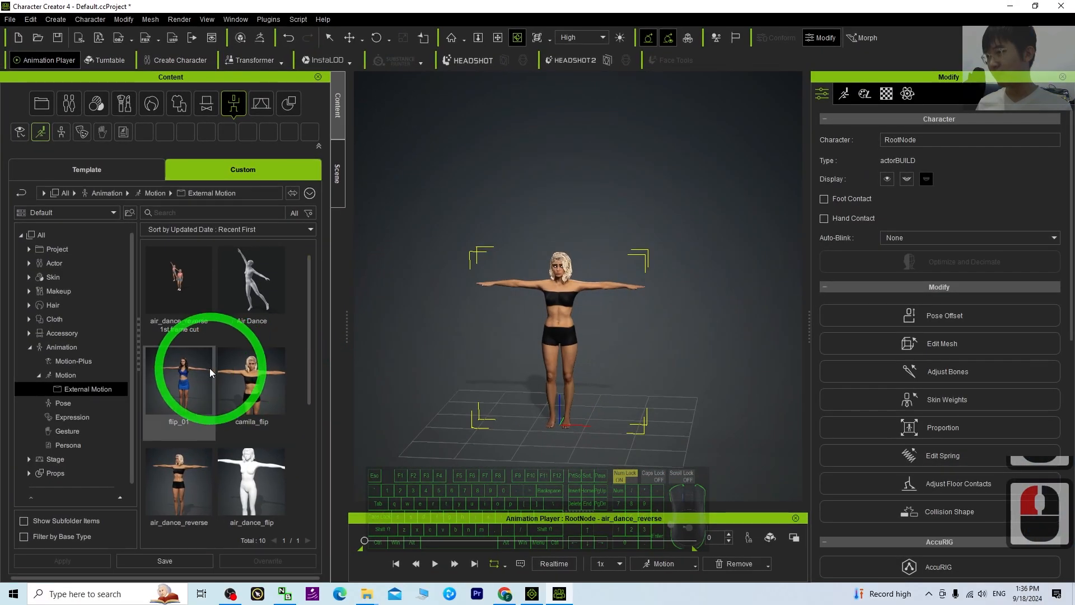
Step: Locate the air_dance_reverse motion's file on disk, check it in File Explorer, and minimize that window
scroll(210, 368, down, 20)
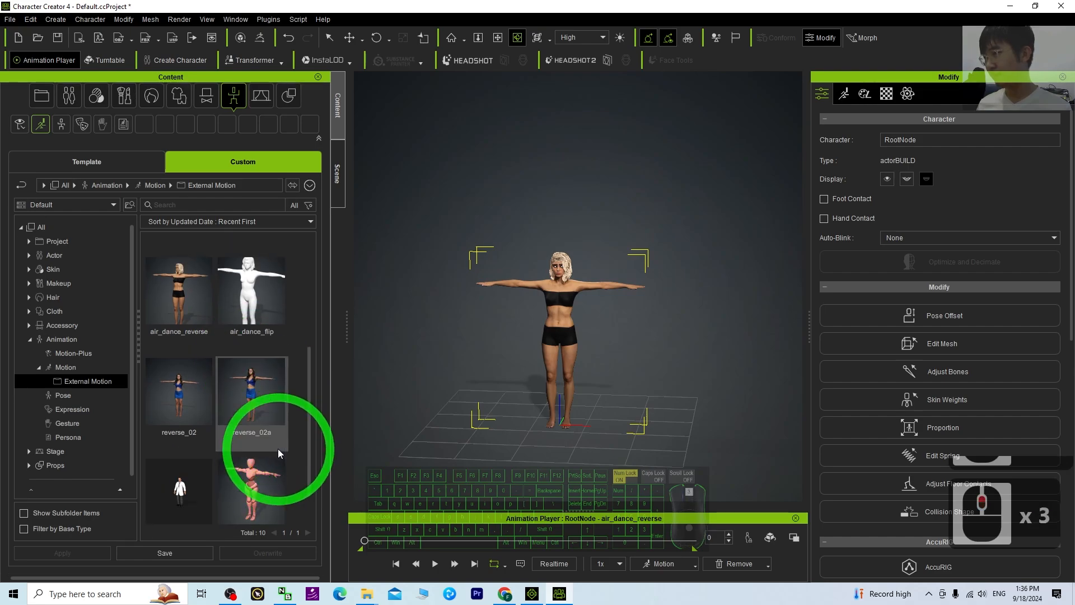
scroll(278, 452, up, 2)
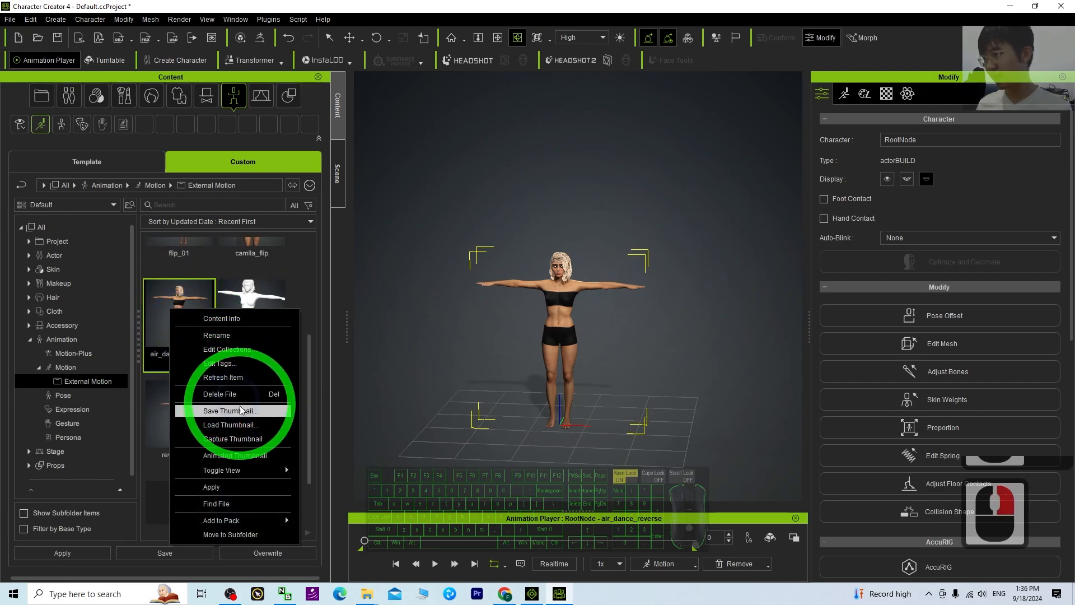
click(225, 504)
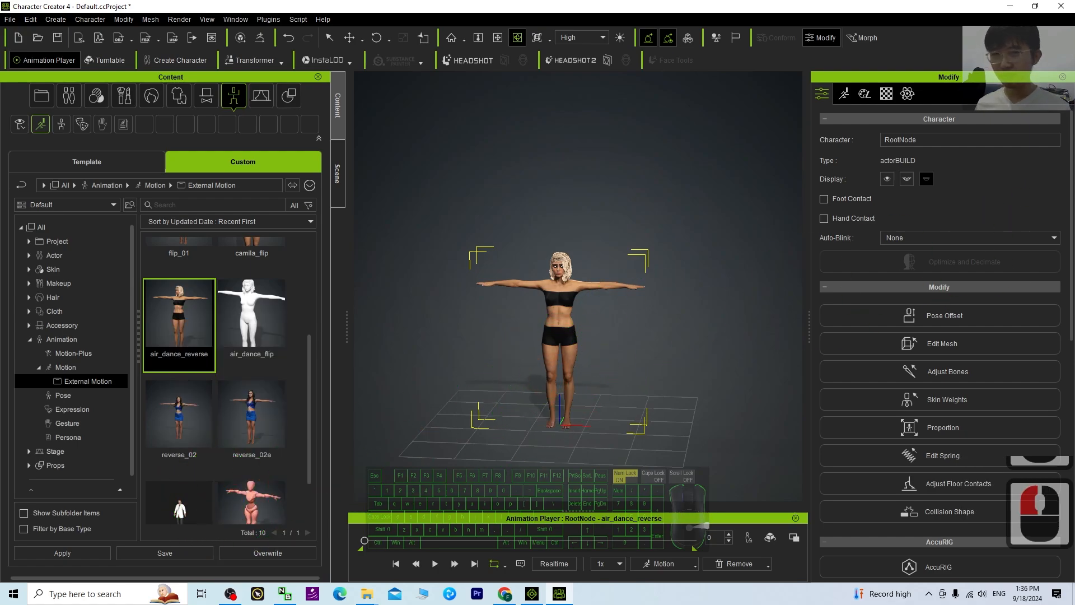
click(366, 593)
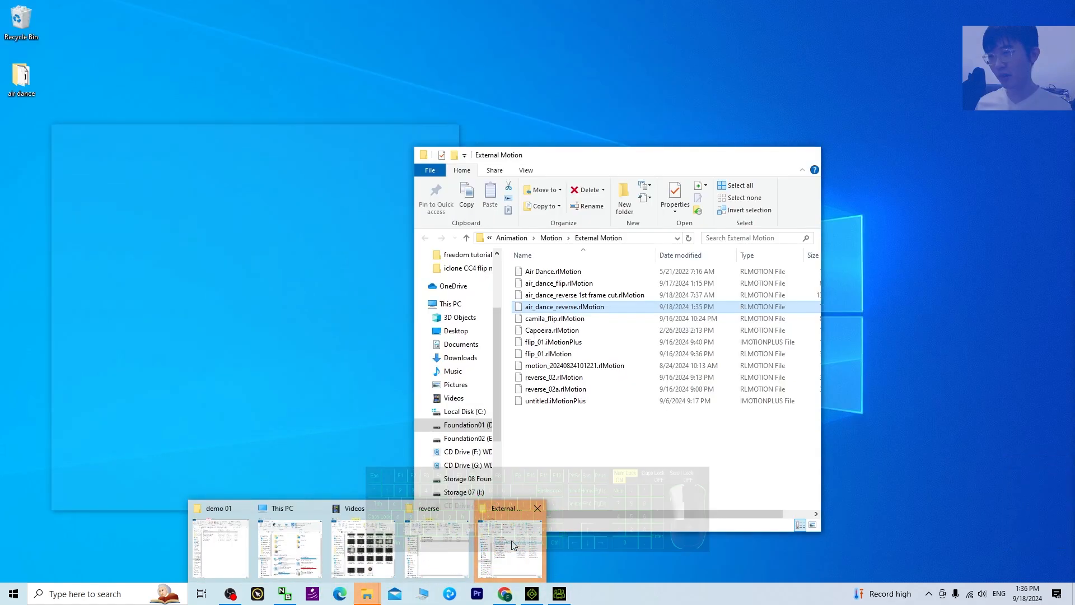
click(512, 545)
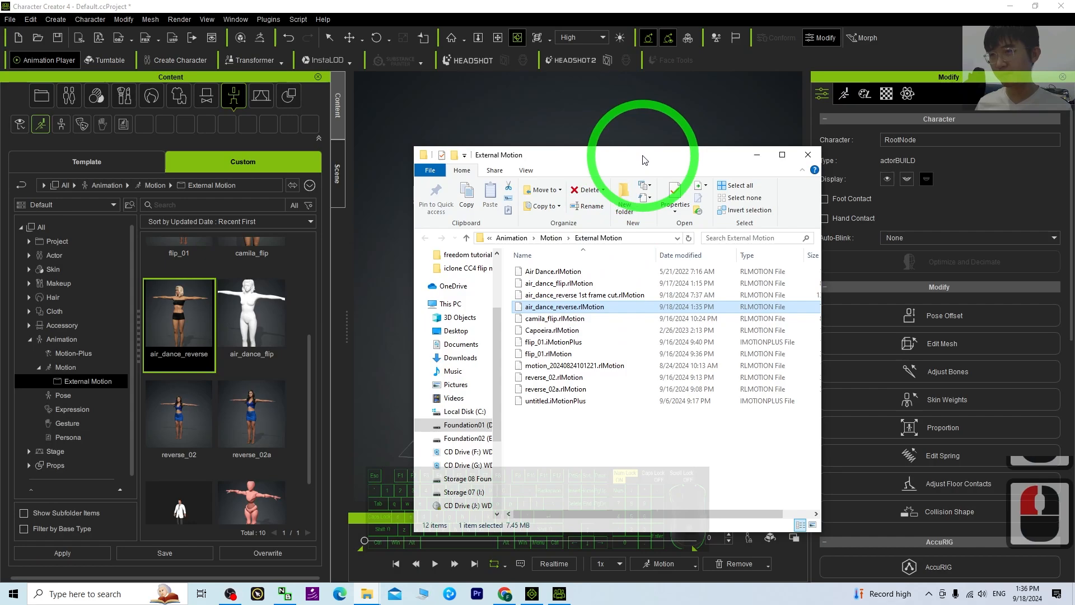
drag(642, 160, 488, 146)
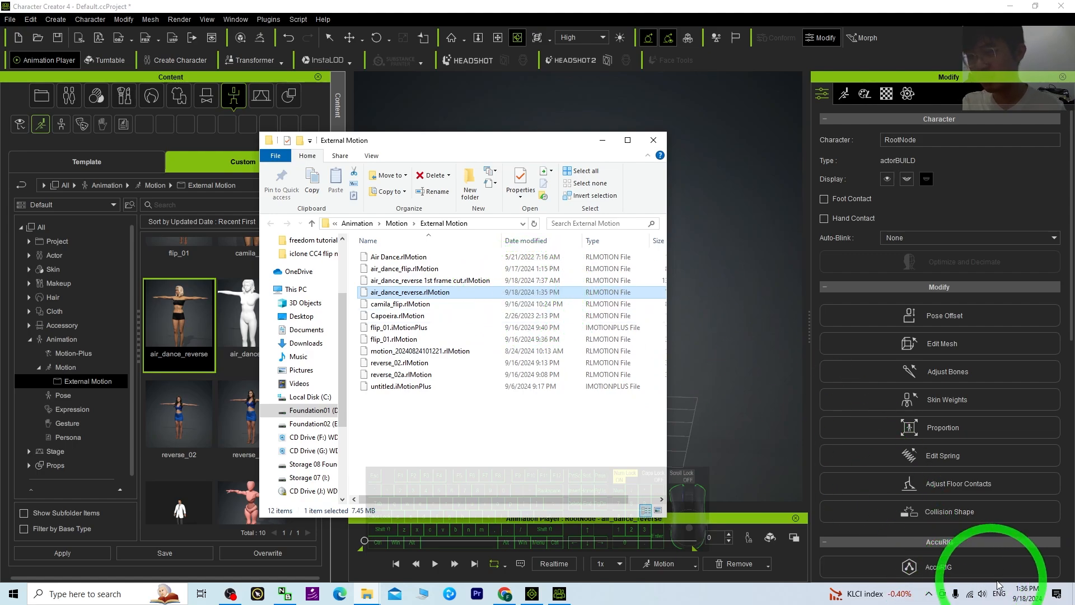
double_click(406, 297)
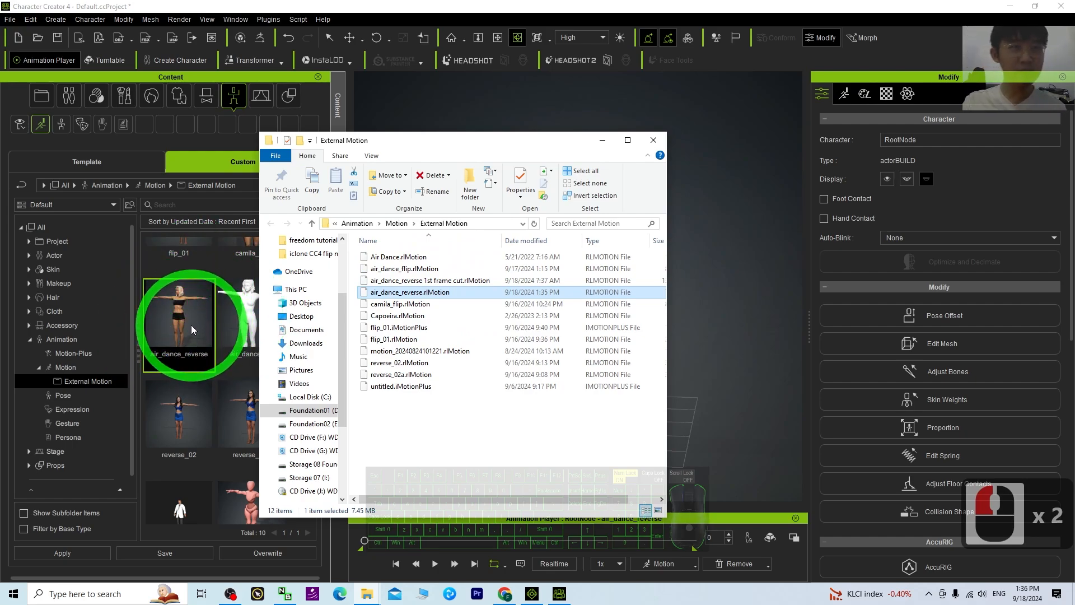
drag(444, 140, 519, 130)
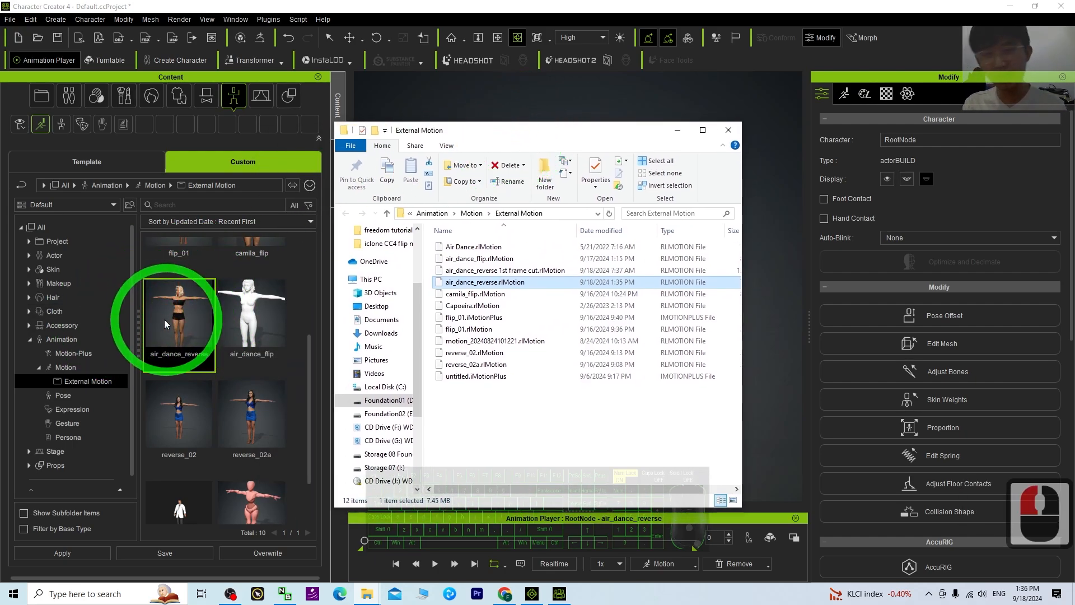
click(678, 134)
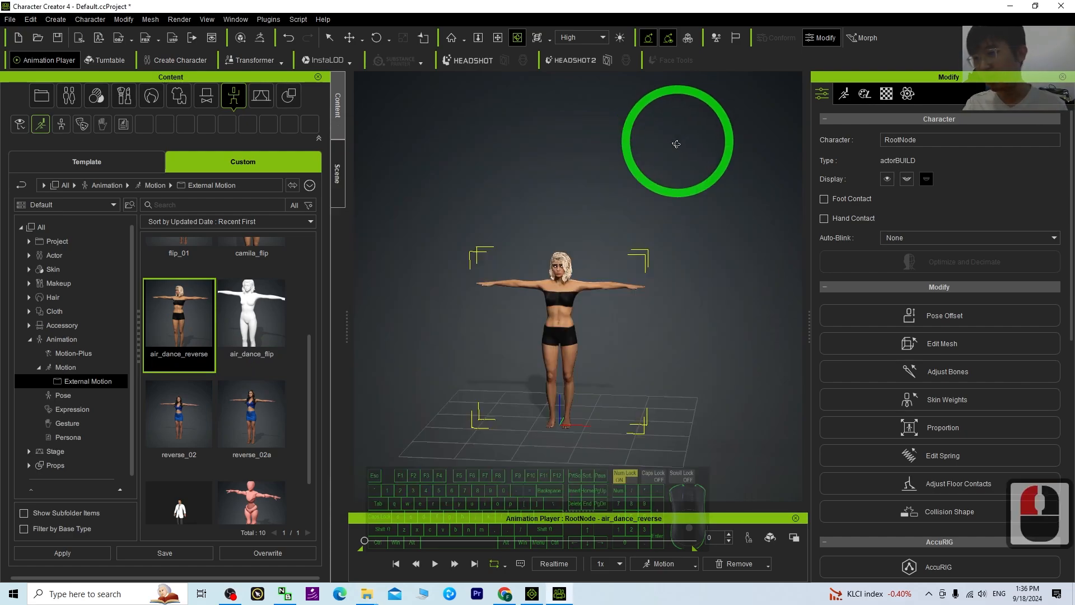
Step: Switch to iClone 8 and add the CC4 Kevin character from the Clothed template folder to the scene
click(533, 595)
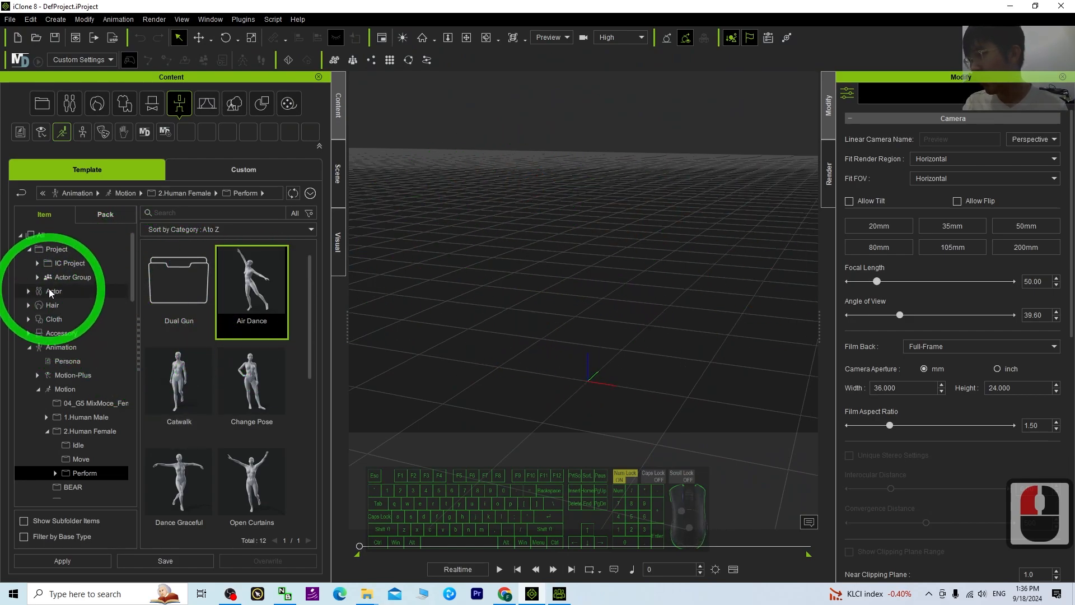
click(28, 292)
click(61, 308)
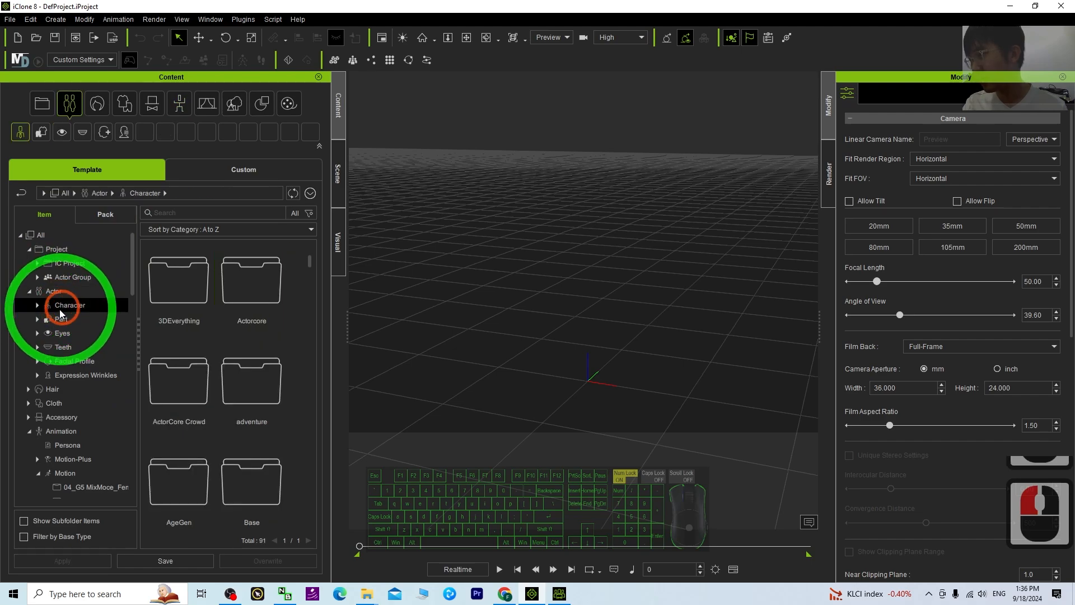
click(36, 305)
scroll(82, 437, down, 12)
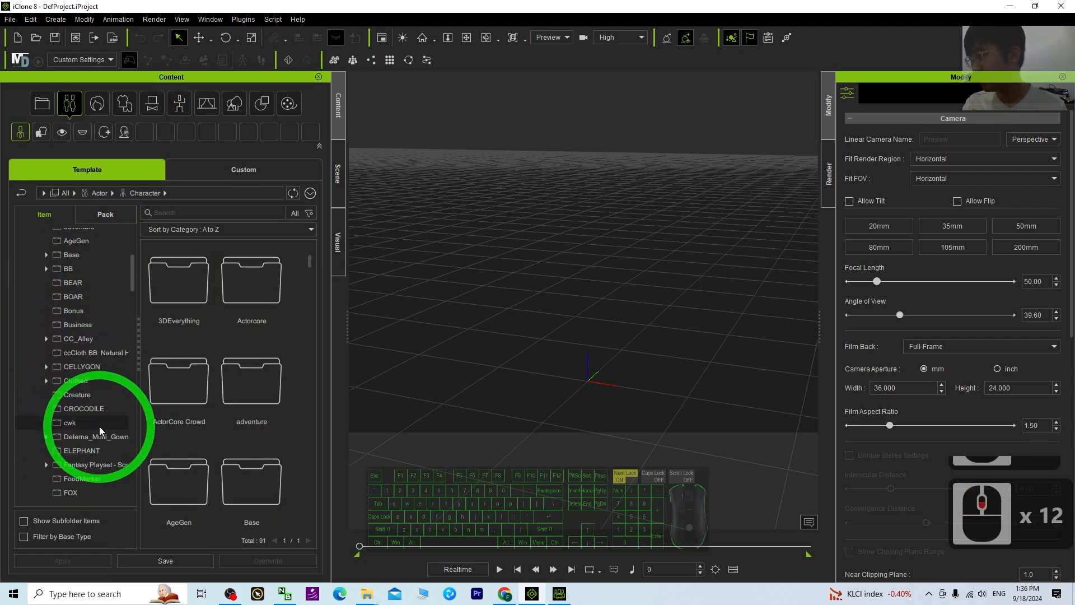
click(51, 381)
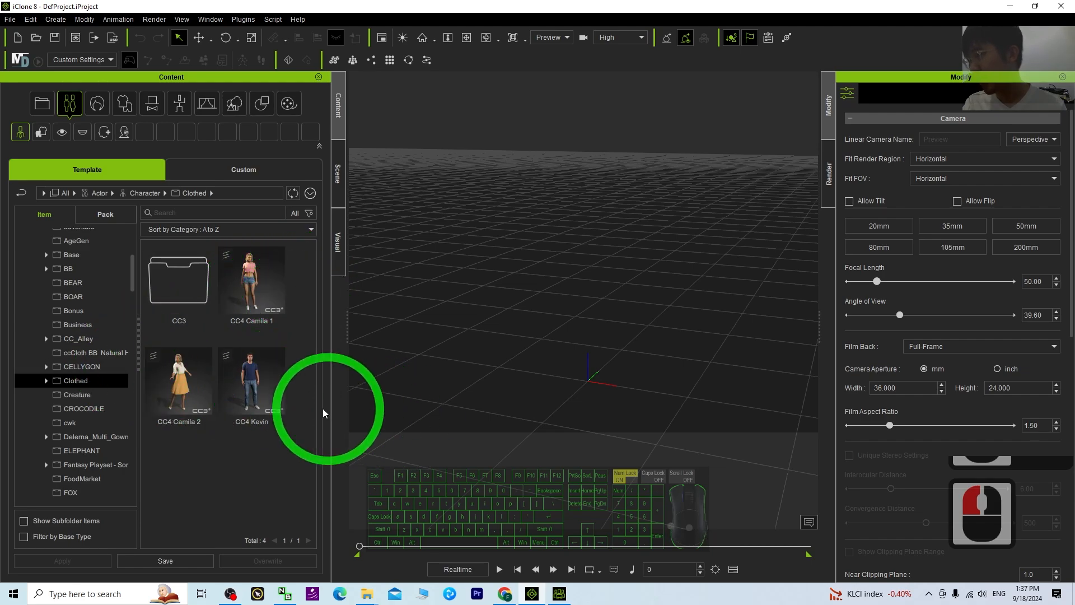
click(269, 391)
drag(269, 391, 589, 379)
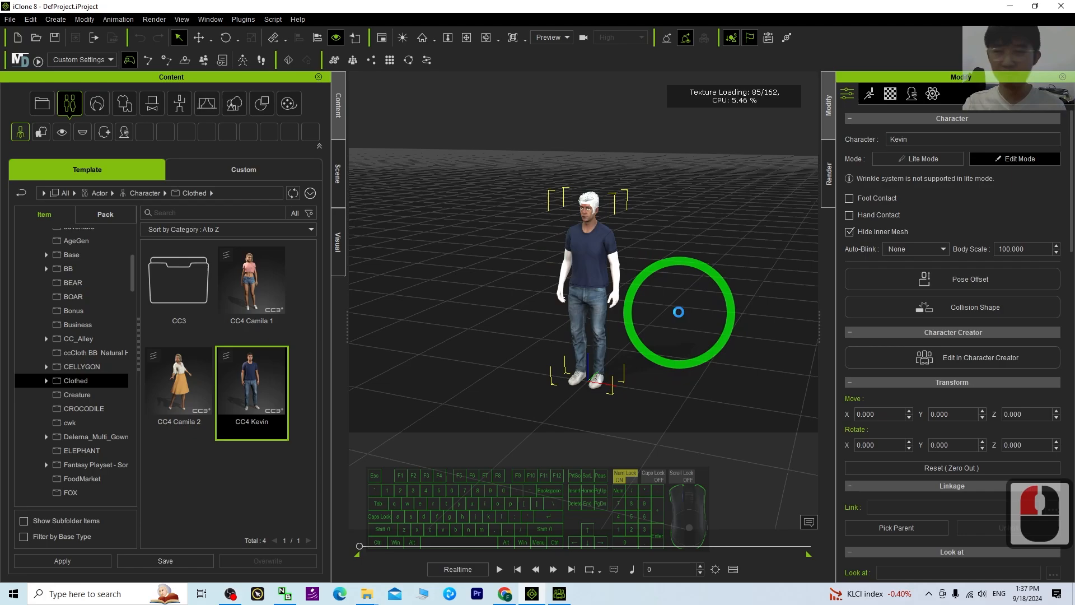
Step: Apply air_dance_reverse.rlMotion from the External Motion folder to Kevin, and maximize the iClone window
drag(495, 11, 556, 37)
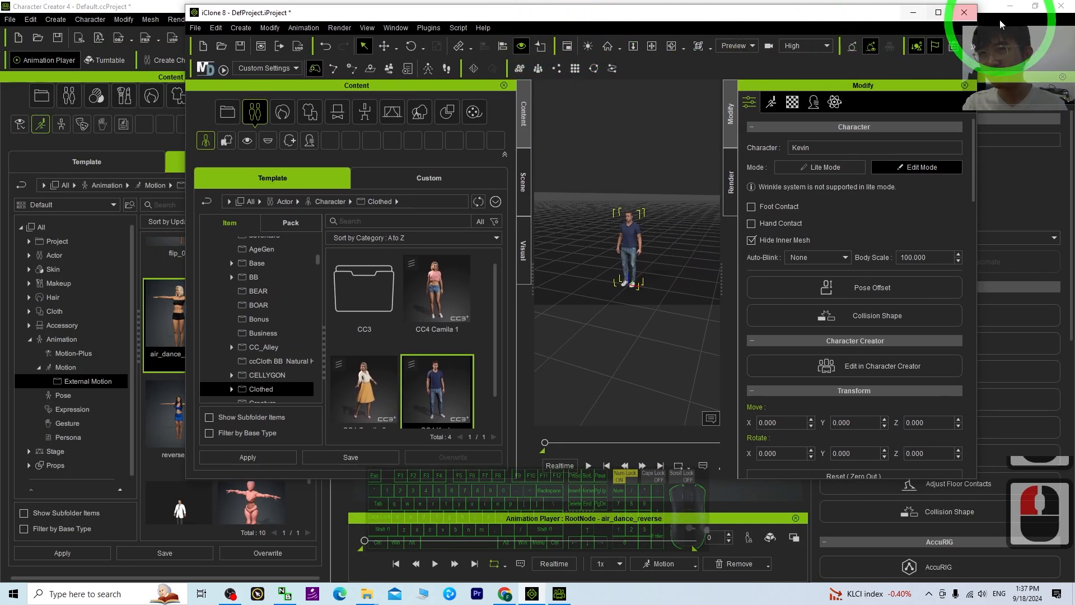
click(1009, 7)
drag(162, 138, 136, 147)
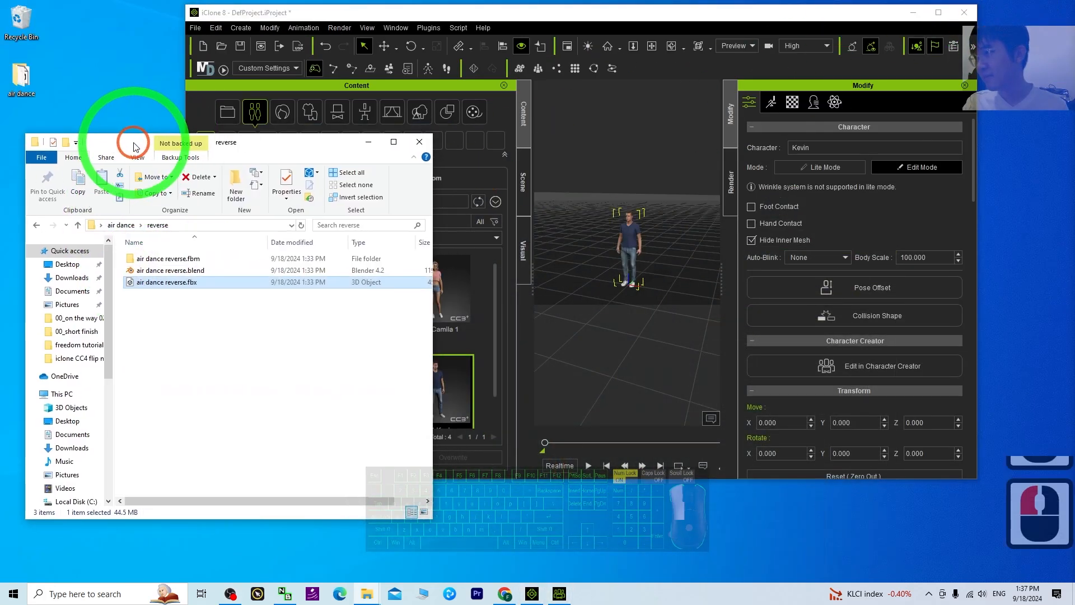
click(372, 594)
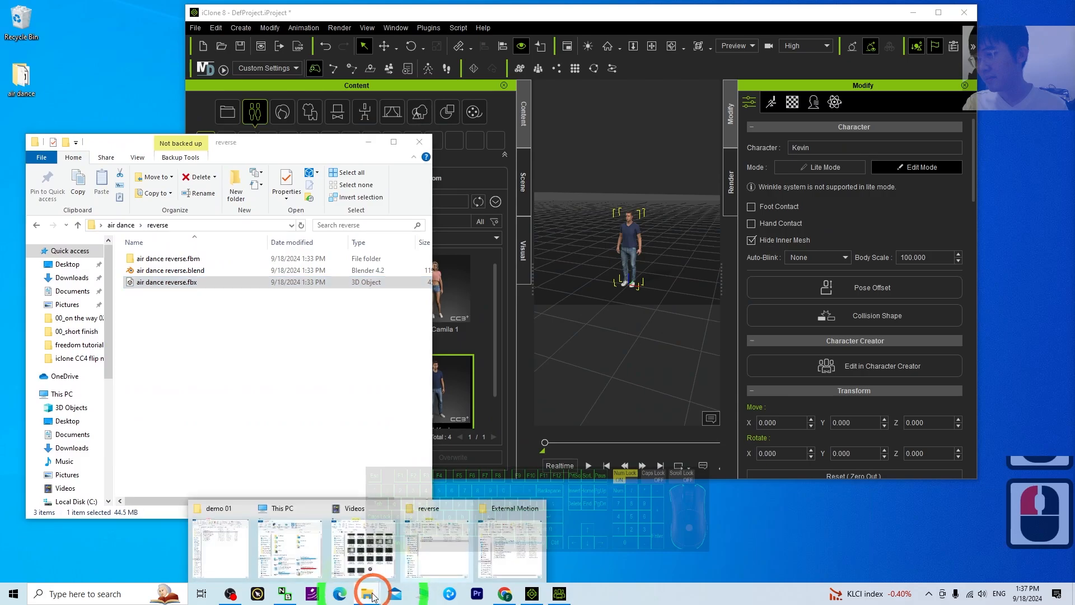
click(509, 552)
click(487, 283)
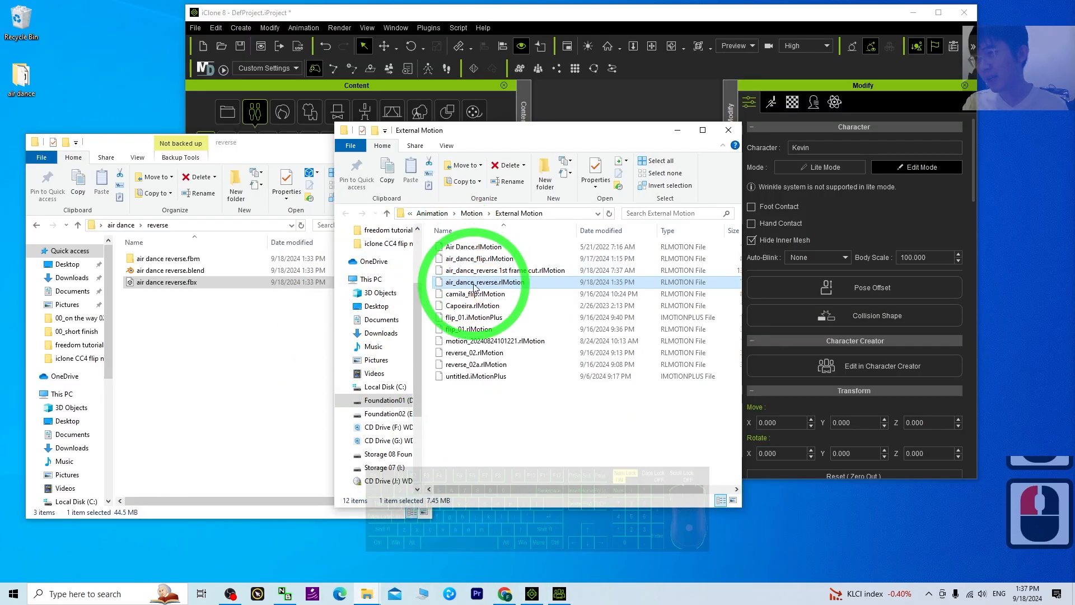
drag(523, 130, 247, 149)
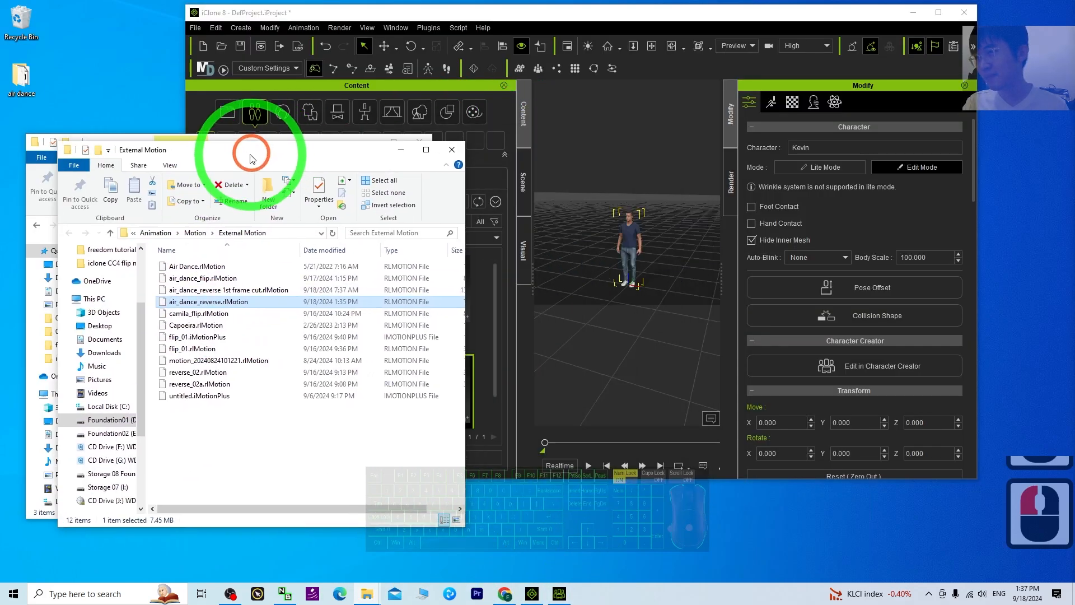
drag(189, 311, 629, 234)
click(939, 12)
scroll(628, 275, up, 5)
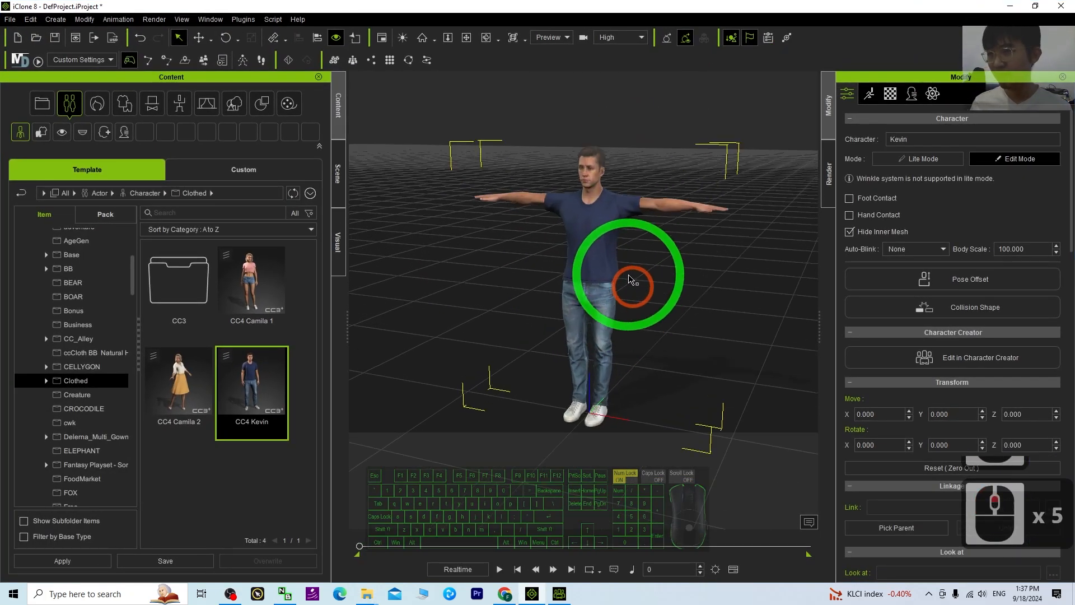
scroll(630, 279, up, 1)
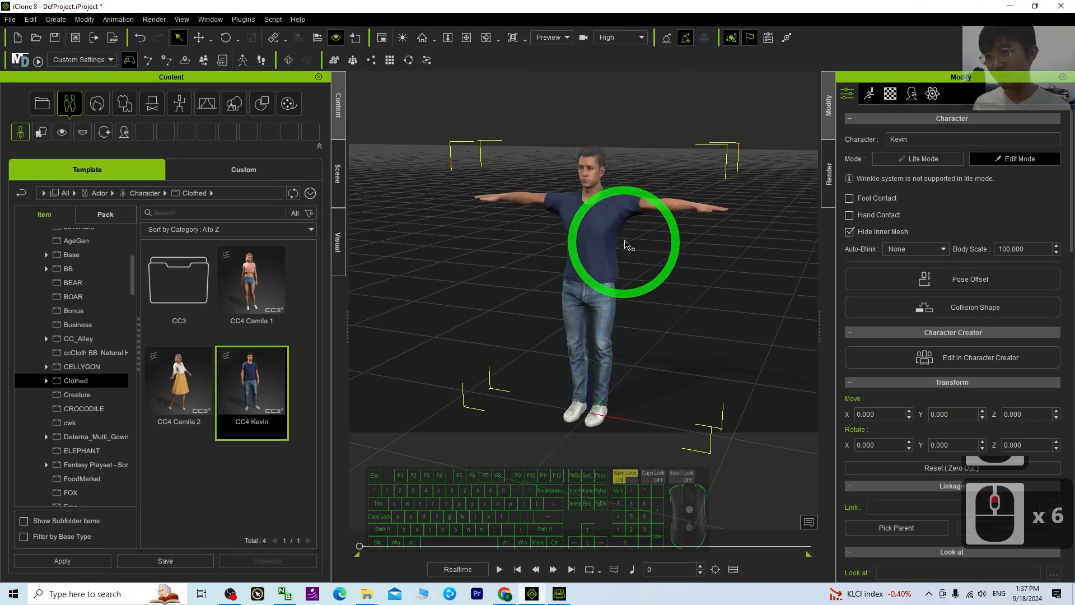
Step: Move the playhead to frame 6 and examine Kevin's opening dance pose from the front
click(361, 548)
scroll(485, 444, down, 16)
key(s)
key(d)
click(481, 350)
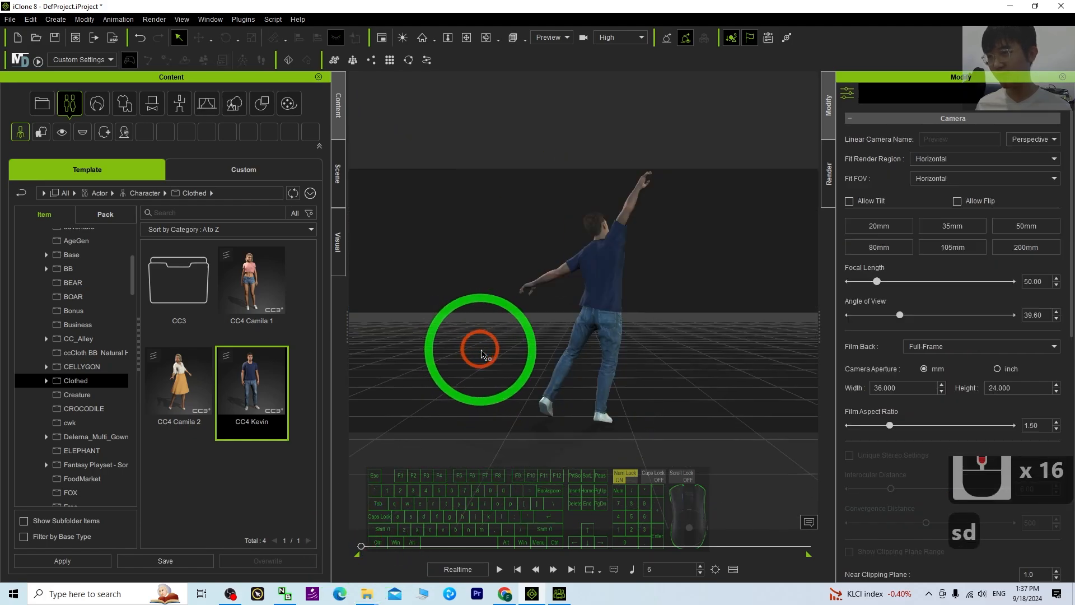
scroll(570, 350, down, 12)
key(c)
drag(569, 367, 859, 389)
key(c)
drag(476, 375, 1049, 387)
key(x)
drag(696, 362, 488, 353)
key(c)
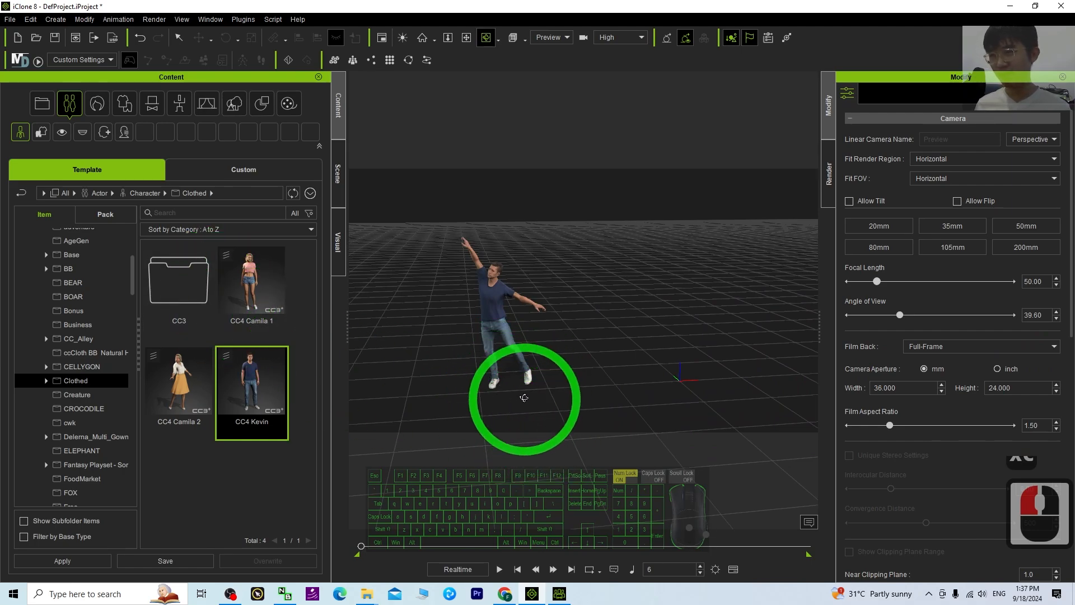
Step: Scrub the timeline forward to frame 687 and examine Kevin's pose at the end of the dance from several angles
drag(361, 546, 457, 546)
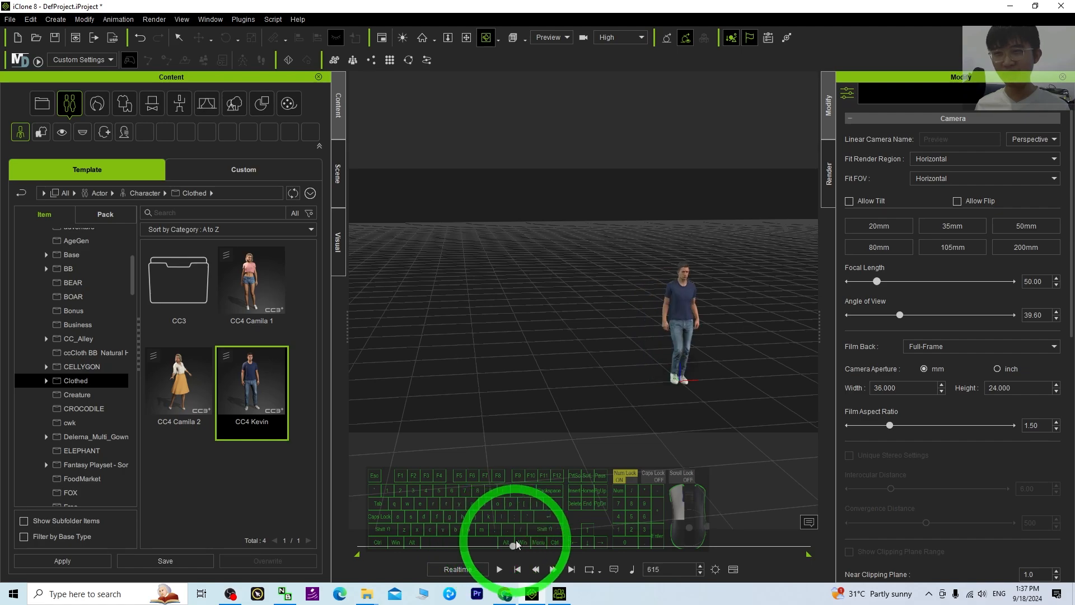
scroll(521, 377, up, 7)
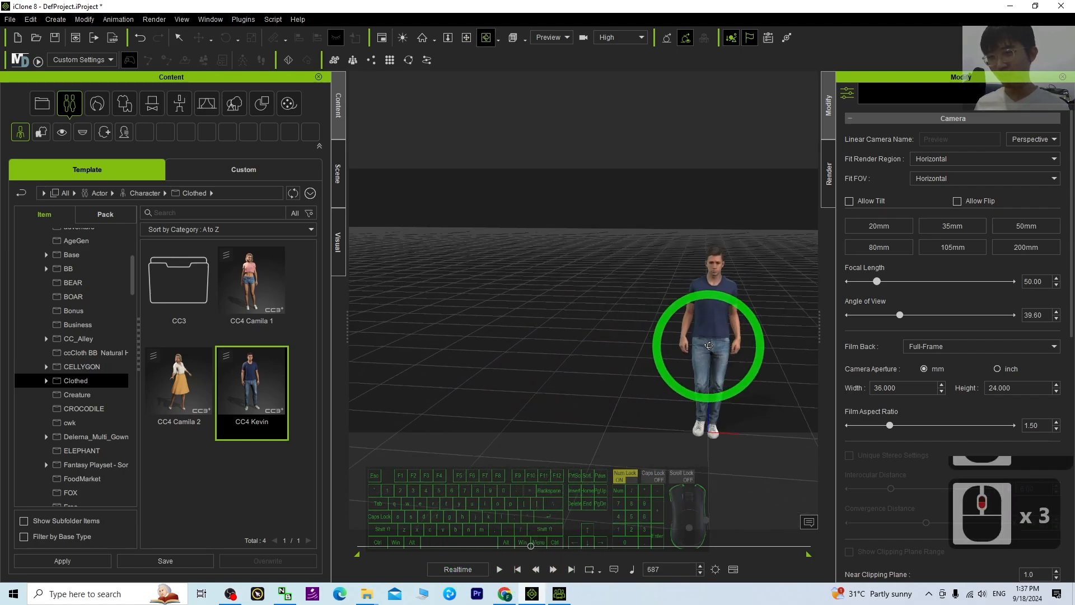
middle_drag(709, 345, 678, 346)
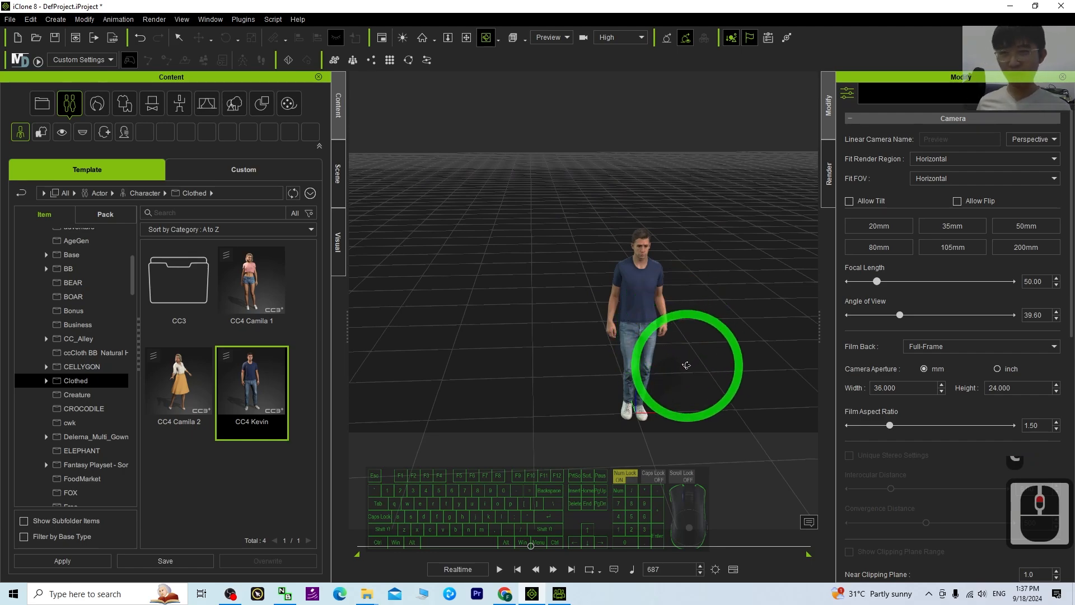
drag(686, 365, 600, 352)
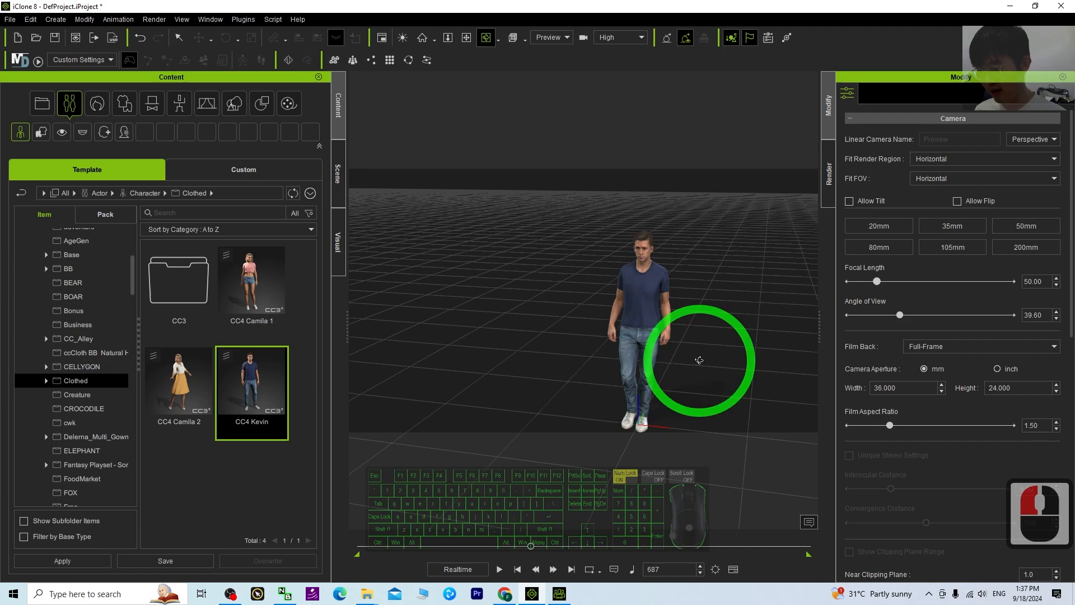
drag(699, 360, 588, 355)
scroll(658, 310, up, 2)
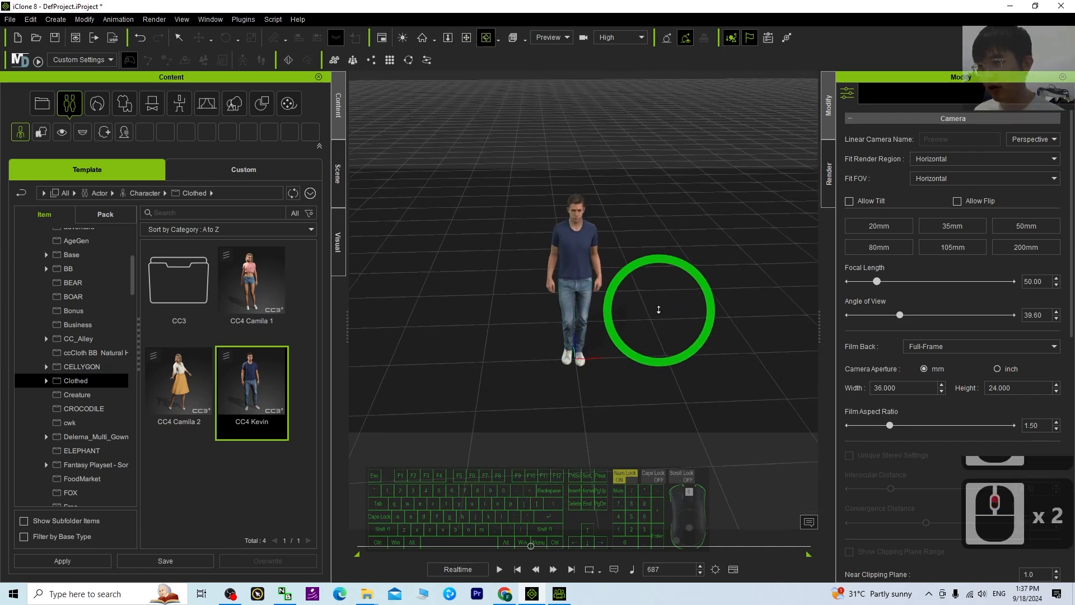
scroll(659, 310, down, 4)
Step: Return the playhead to the start and scrub through Kevin's reversed dance again from an adjusted front view
drag(675, 320, 359, 545)
scroll(499, 329, up, 4)
key(x)
key(c)
mouse_move(546, 362)
mouse_down()
mouse_move(553, 375)
mouse_move(532, 378)
mouse_up()
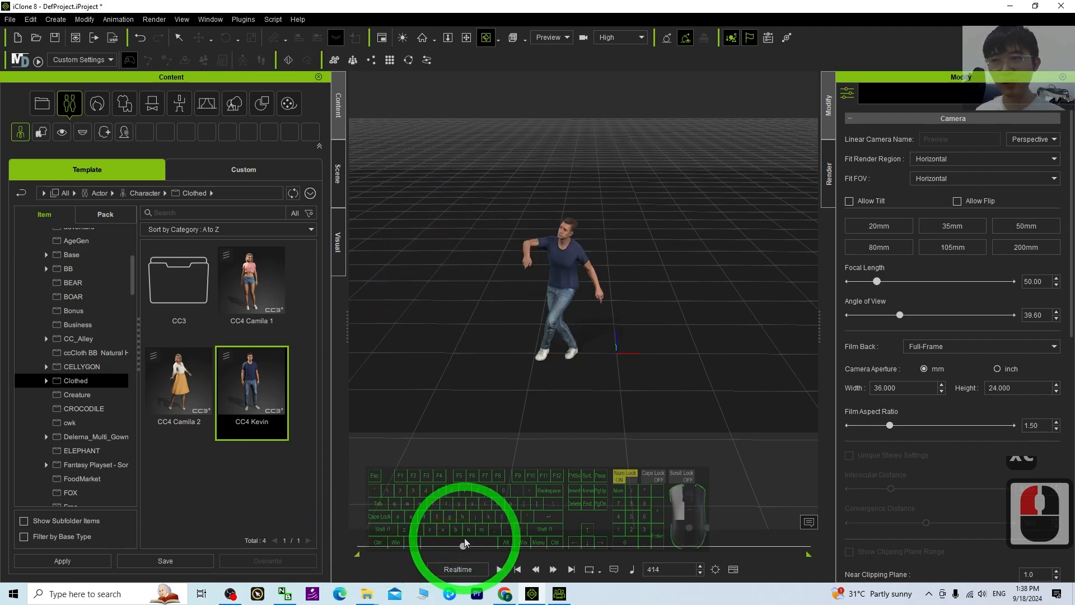